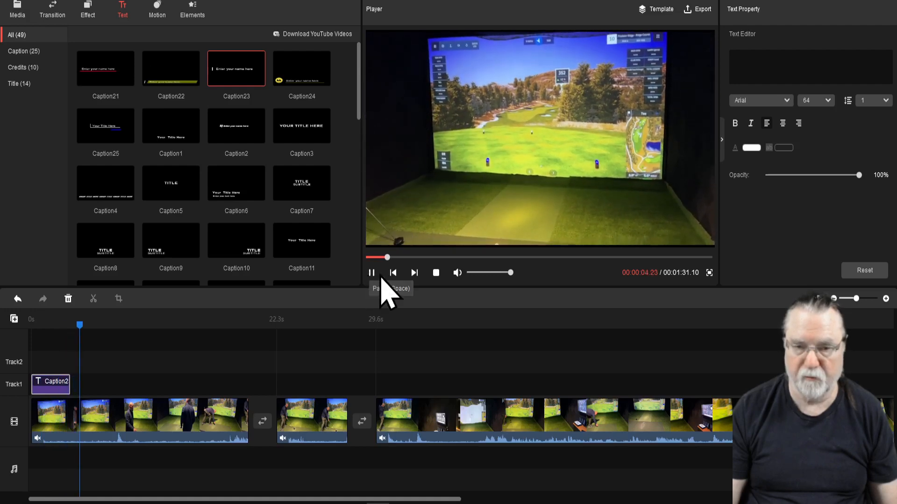
# Enter "your text here" as the text of the caption at the start of Track1 and move it into the caption's white frame.
pyautogui.click(370, 258)
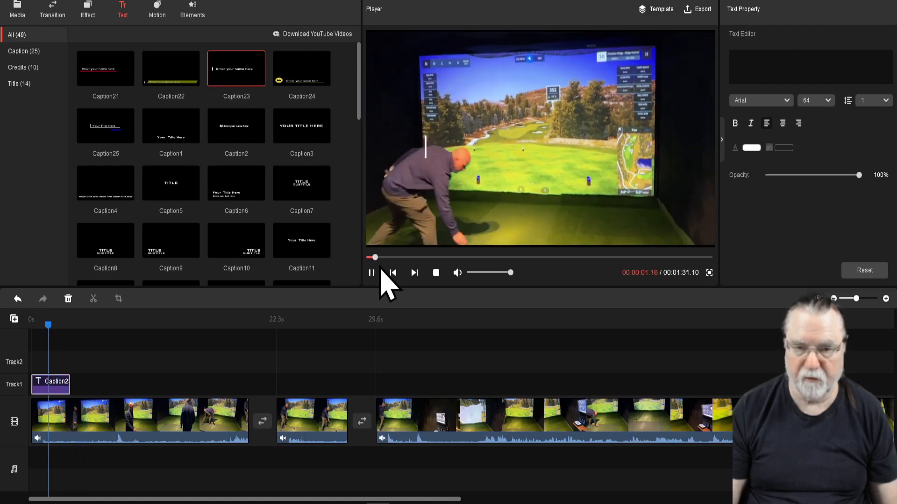
pyautogui.click(436, 272)
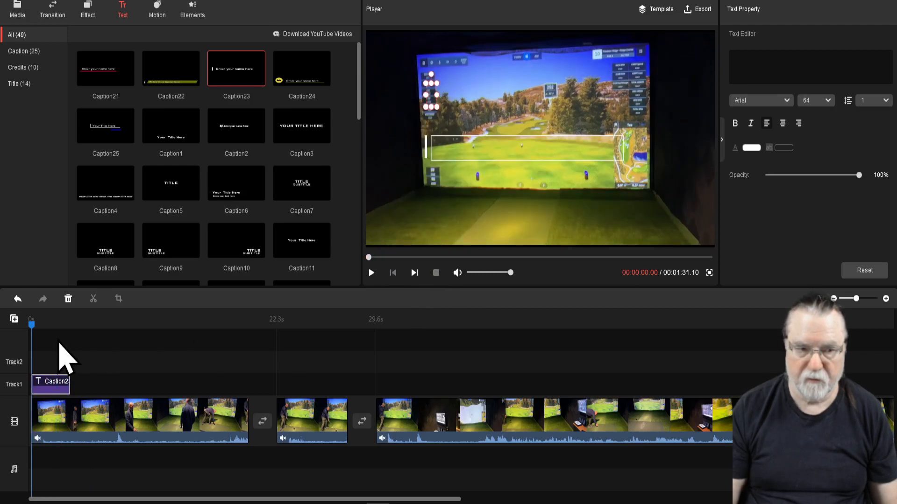
pyautogui.moveTo(32, 324)
pyautogui.mouseDown()
pyautogui.moveTo(84, 327)
pyautogui.moveTo(35, 329)
pyautogui.mouseUp()
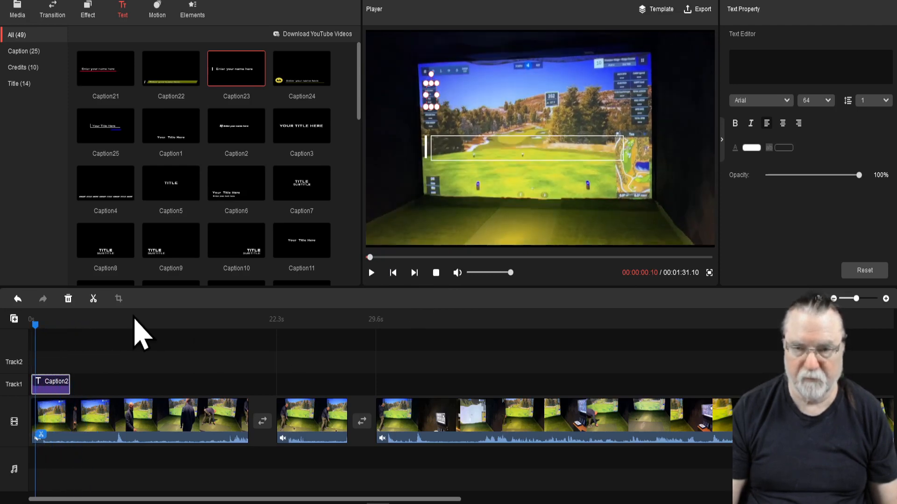
pyautogui.click(752, 64)
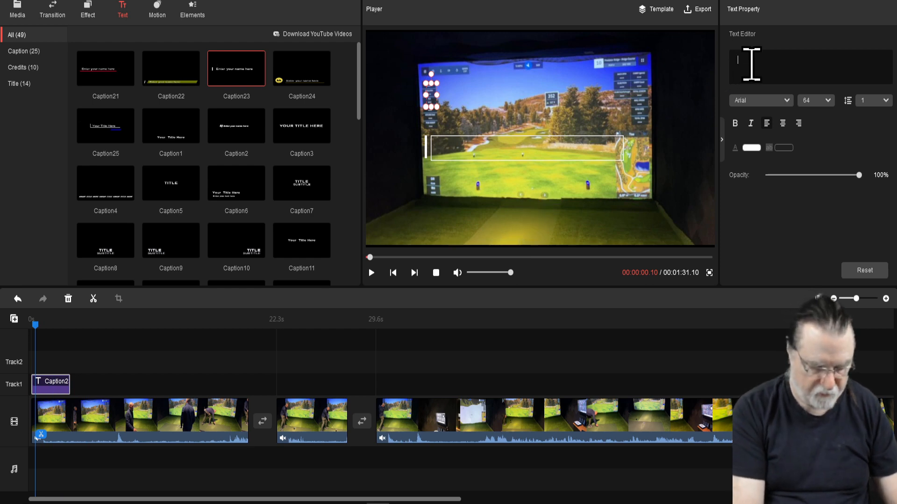
pyautogui.write('your te')
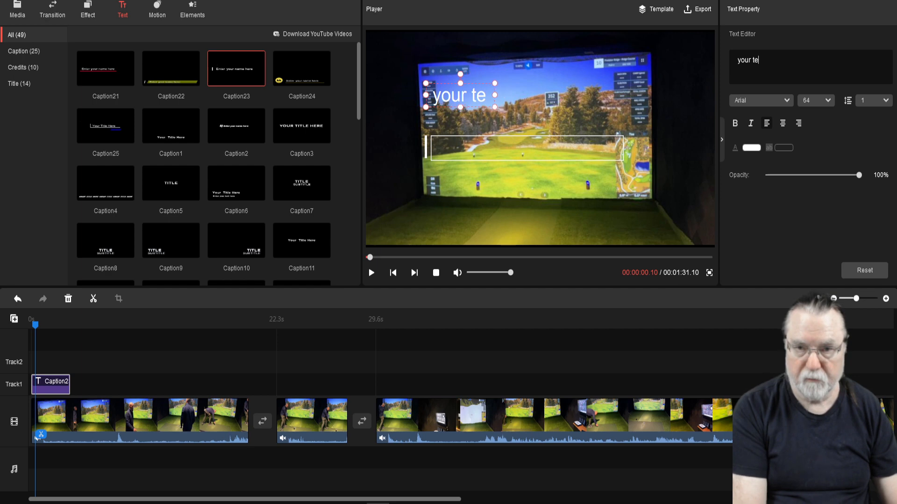
pyautogui.write('xt here')
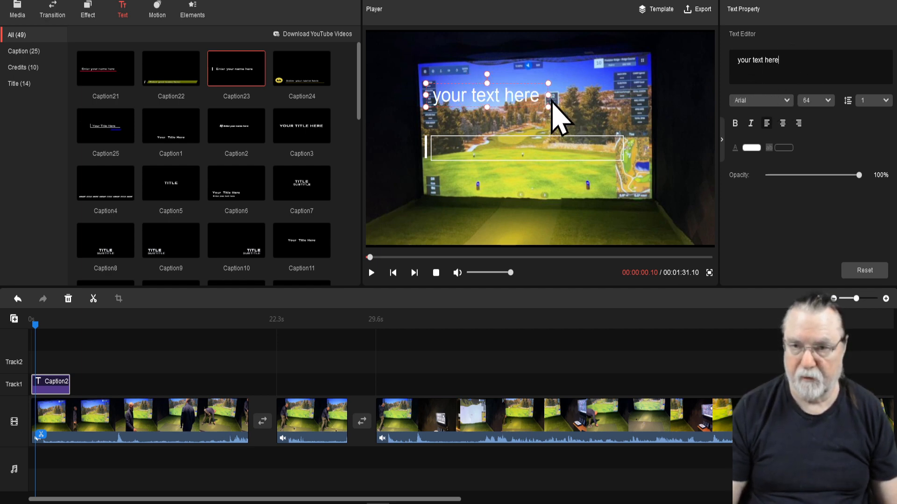
pyautogui.moveTo(519, 94); pyautogui.dragTo(555, 148)
# Try dark purple and olive green as the caption's text colour, ending with black.
pyautogui.click(752, 148)
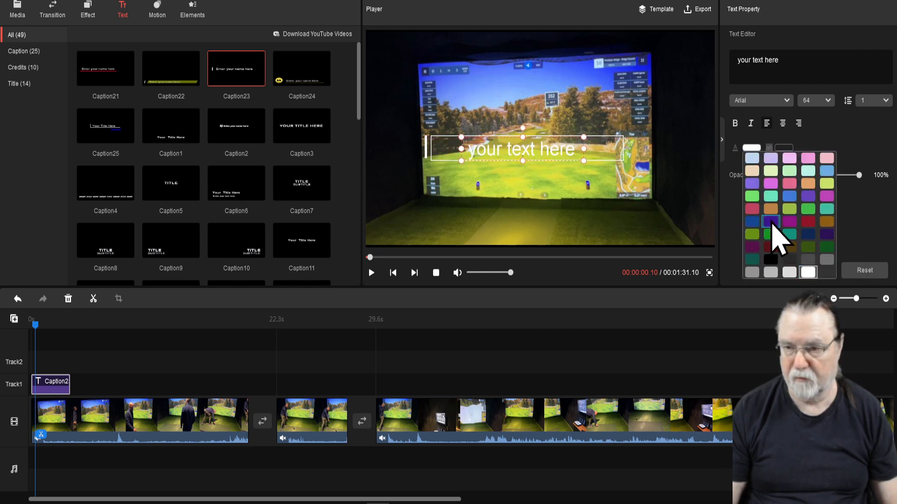
pyautogui.click(770, 222)
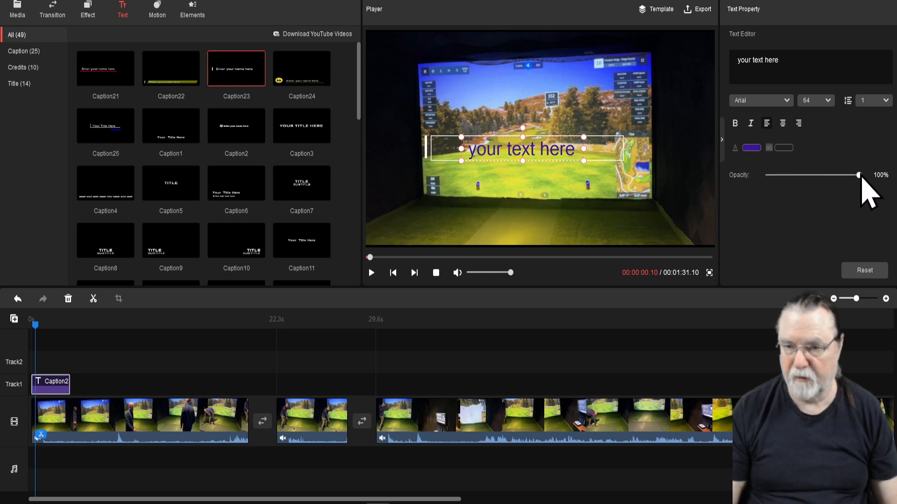
pyautogui.moveTo(860, 176)
pyautogui.mouseDown()
pyautogui.moveTo(747, 191)
pyautogui.moveTo(863, 176)
pyautogui.mouseUp()
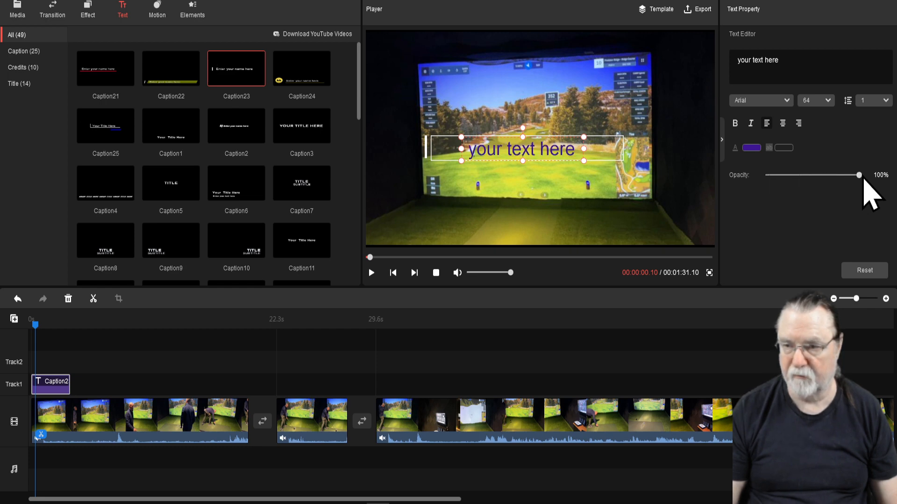
pyautogui.click(752, 148)
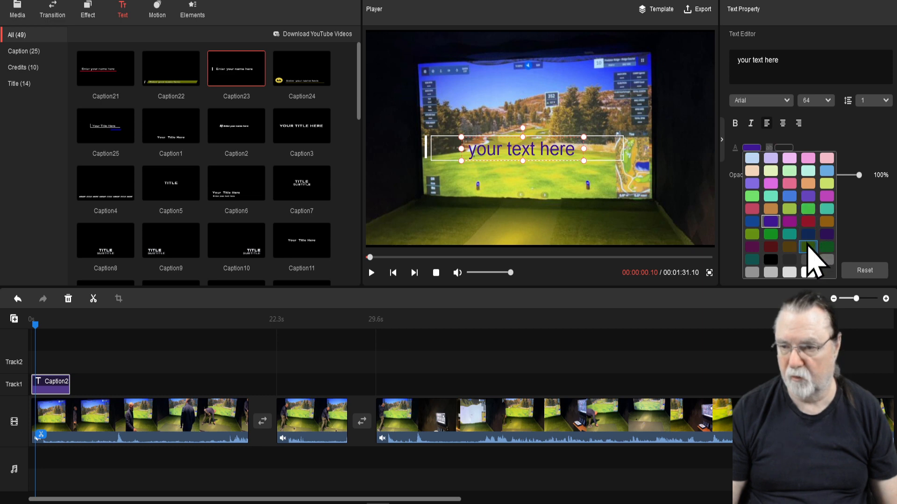
pyautogui.click(752, 235)
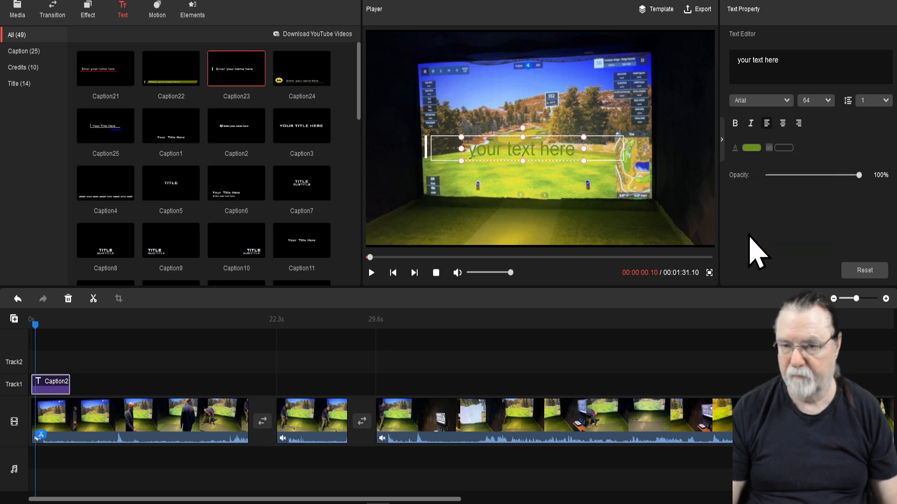
pyautogui.click(751, 148)
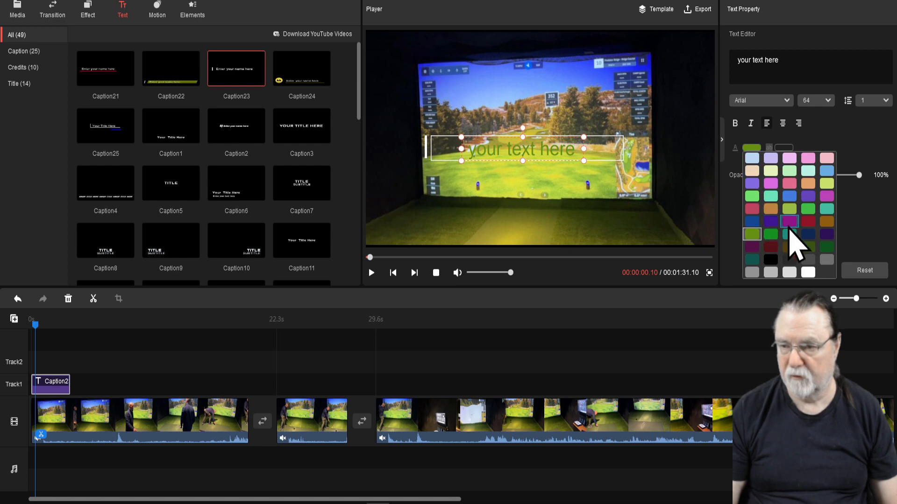
pyautogui.click(774, 259)
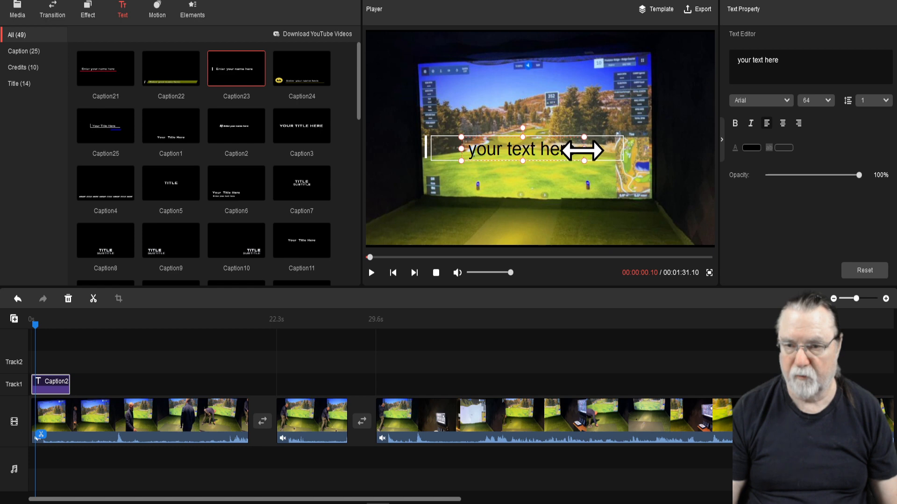
# Enlarge the caption text to fill its white frame by widening it and using size 72 in bold.
pyautogui.moveTo(581, 151); pyautogui.dragTo(608, 149)
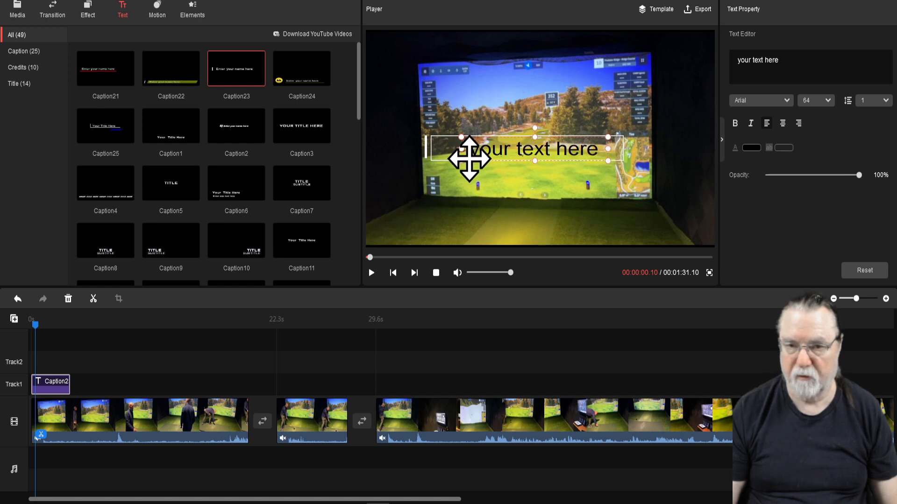
pyautogui.moveTo(461, 148); pyautogui.dragTo(443, 149)
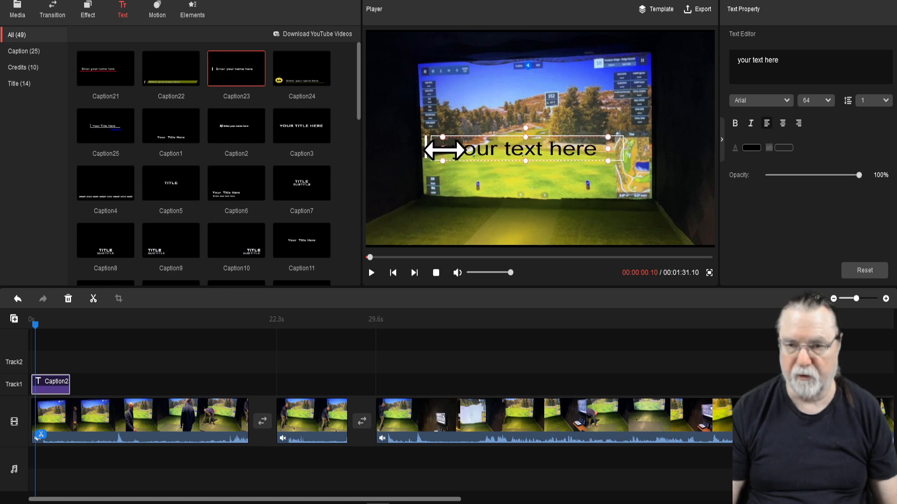
pyautogui.click(831, 102)
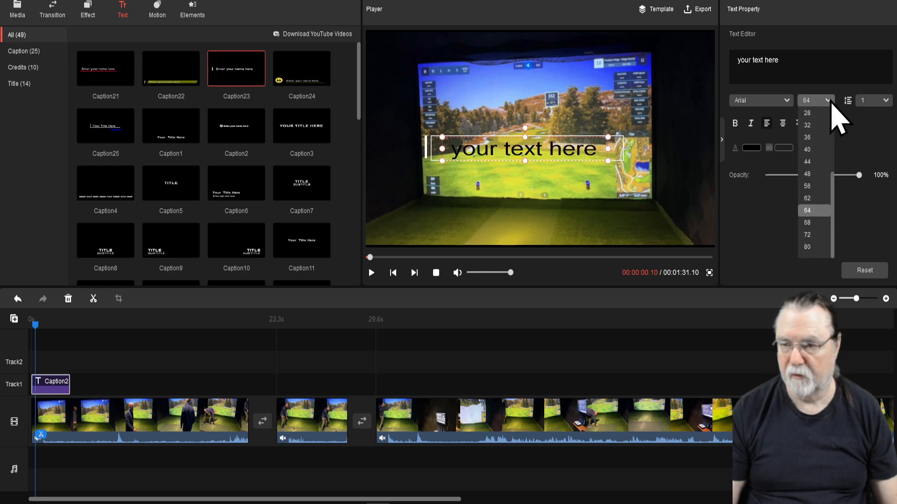
pyautogui.click(813, 237)
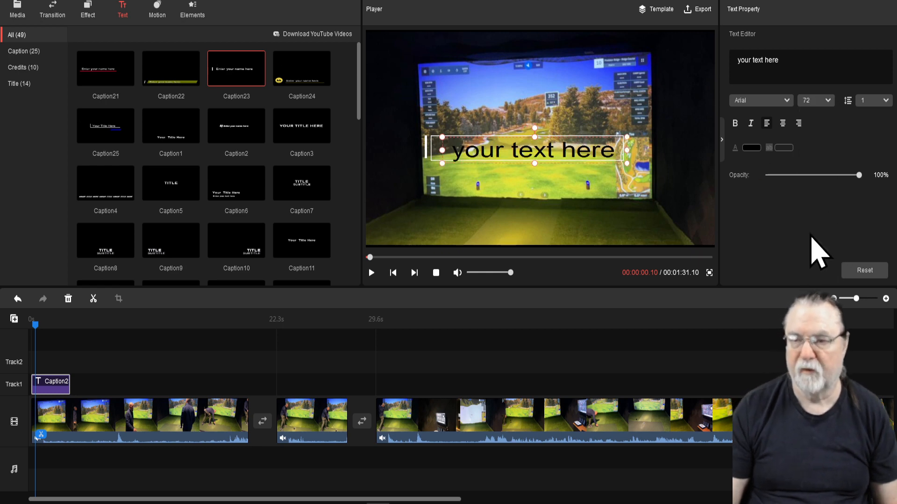
pyautogui.click(735, 124)
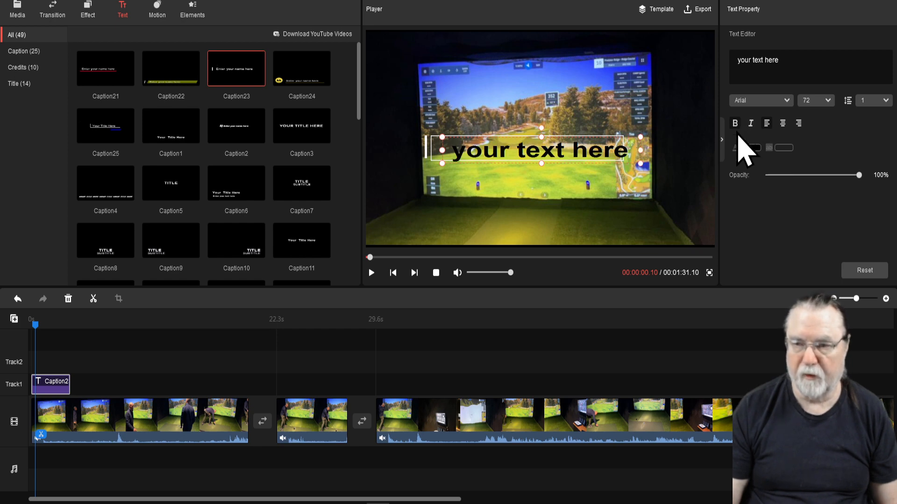
pyautogui.moveTo(609, 151); pyautogui.dragTo(597, 147)
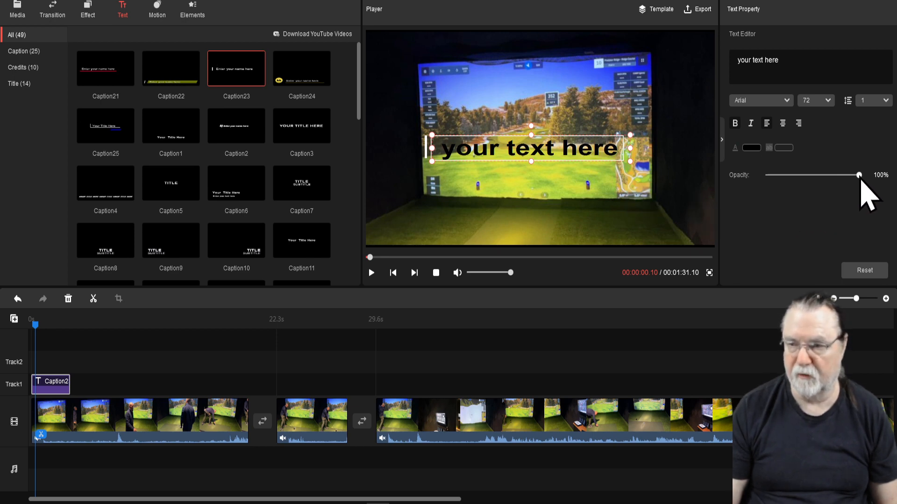
# Try the caption text's opacity at 50%, 3%, 44% and 0%, ending at 100%.
pyautogui.moveTo(860, 176); pyautogui.dragTo(815, 183)
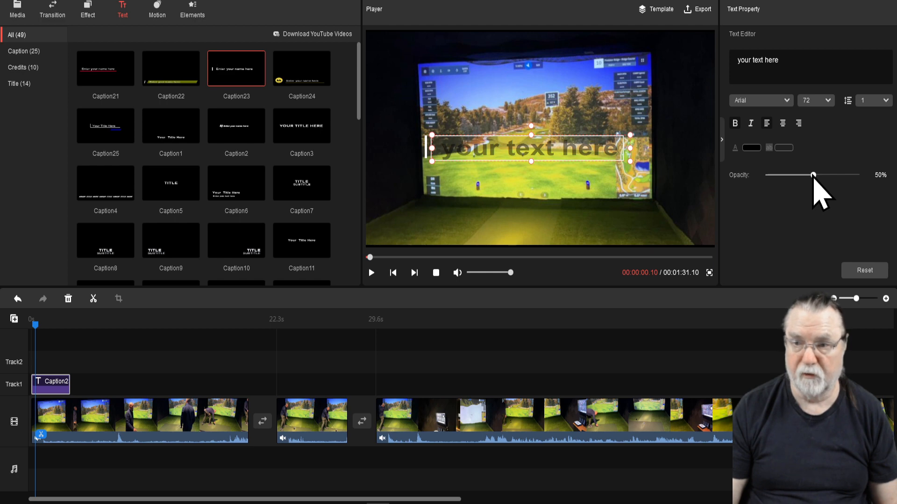
pyautogui.moveTo(813, 176); pyautogui.dragTo(771, 176)
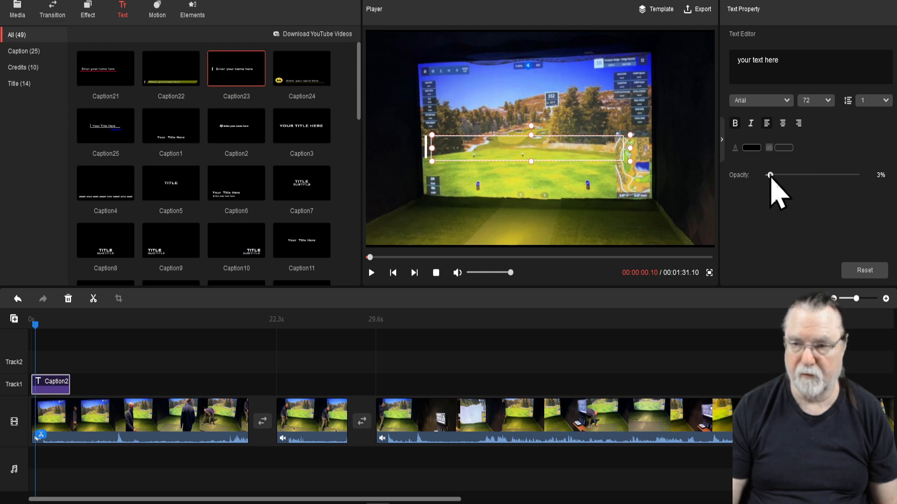
pyautogui.moveTo(772, 176); pyautogui.dragTo(861, 177)
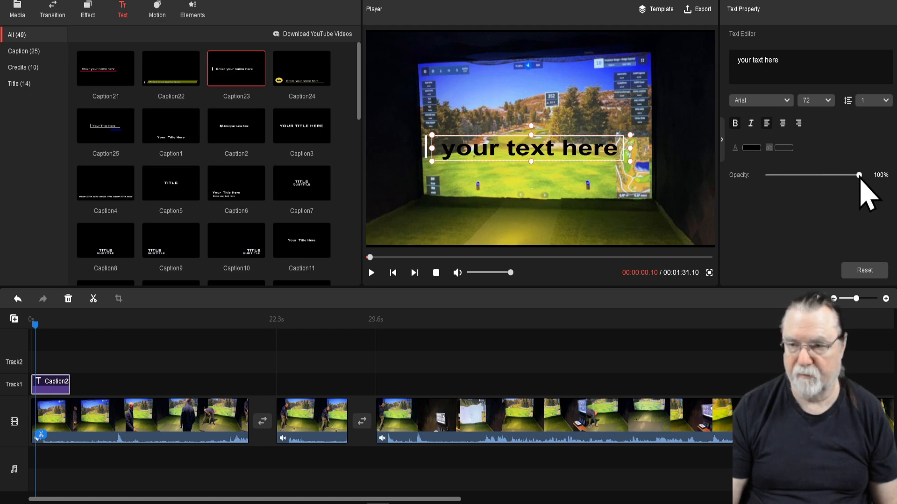
pyautogui.moveTo(859, 176); pyautogui.dragTo(809, 181)
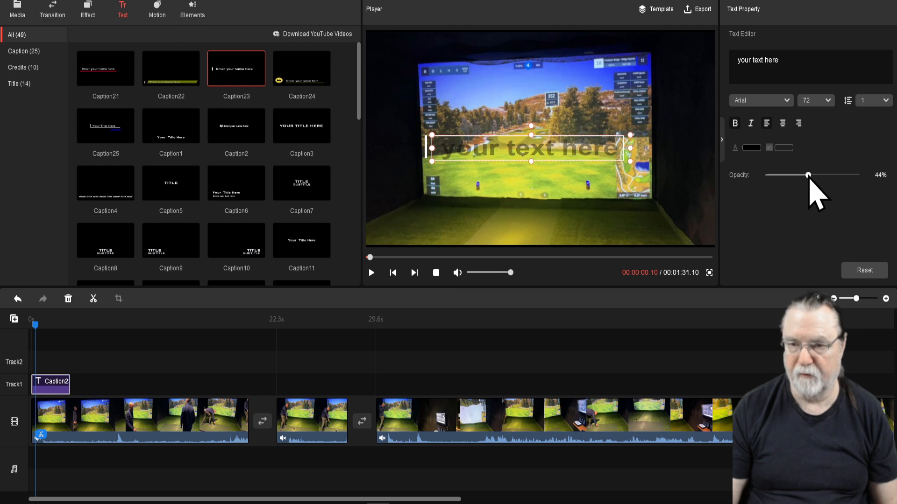
pyautogui.moveTo(808, 175); pyautogui.dragTo(760, 185)
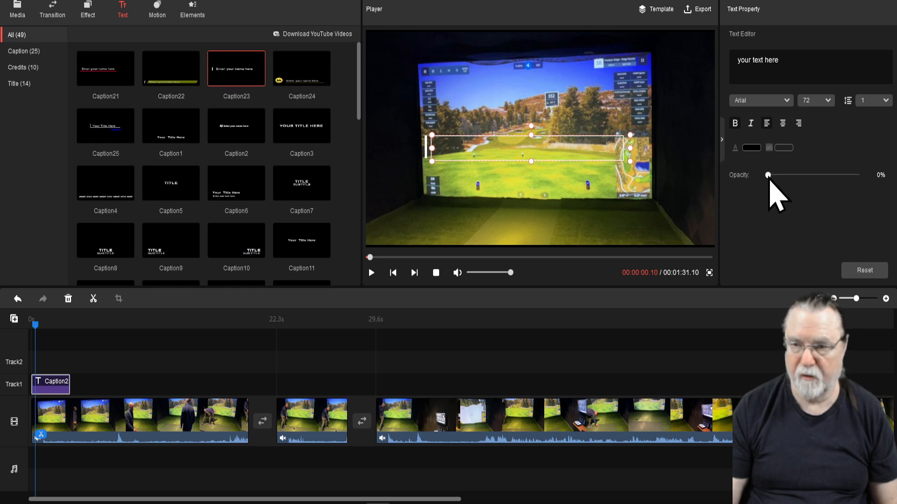
pyautogui.moveTo(768, 175); pyautogui.dragTo(858, 176)
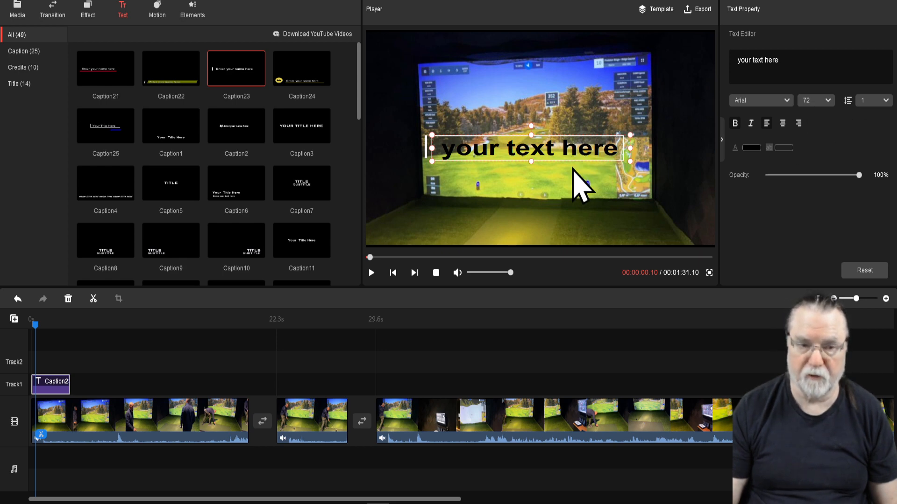
# Delete the caption from Track1 and insert the Title1 template between the second and third video clips.
pyautogui.rightClick(48, 386)
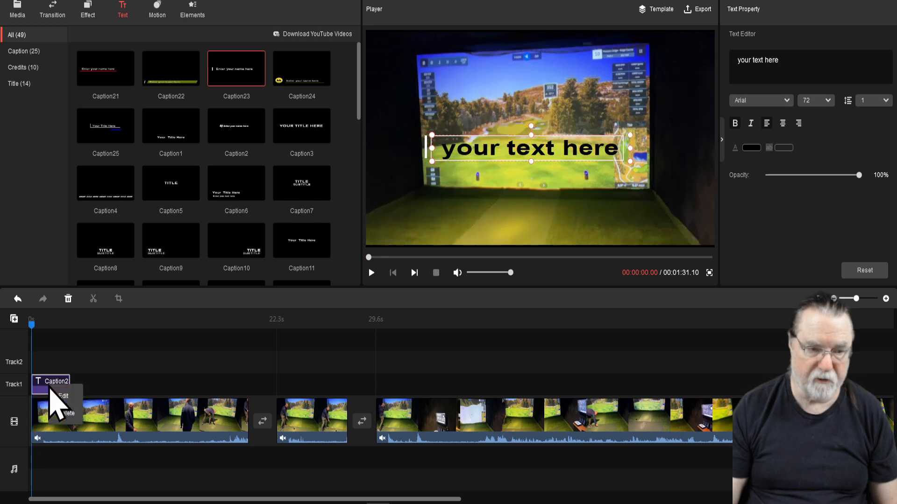
pyautogui.click(68, 414)
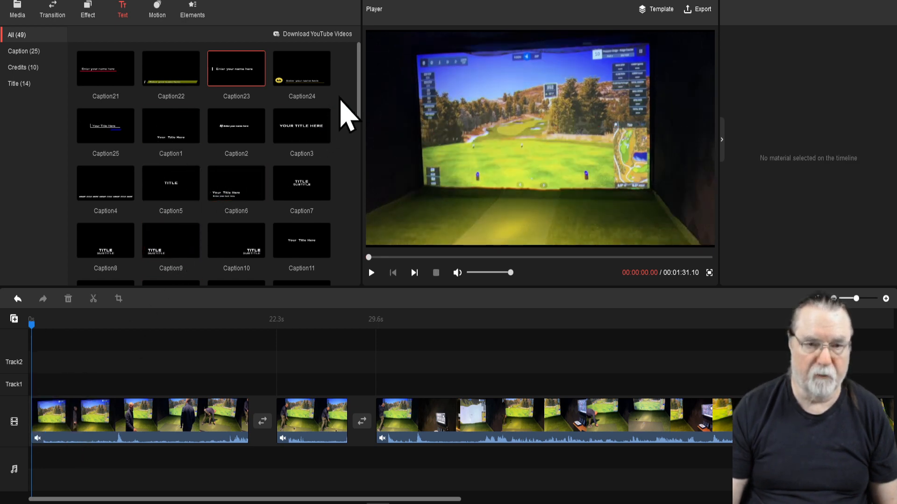
pyautogui.moveTo(358, 86); pyautogui.dragTo(356, 220)
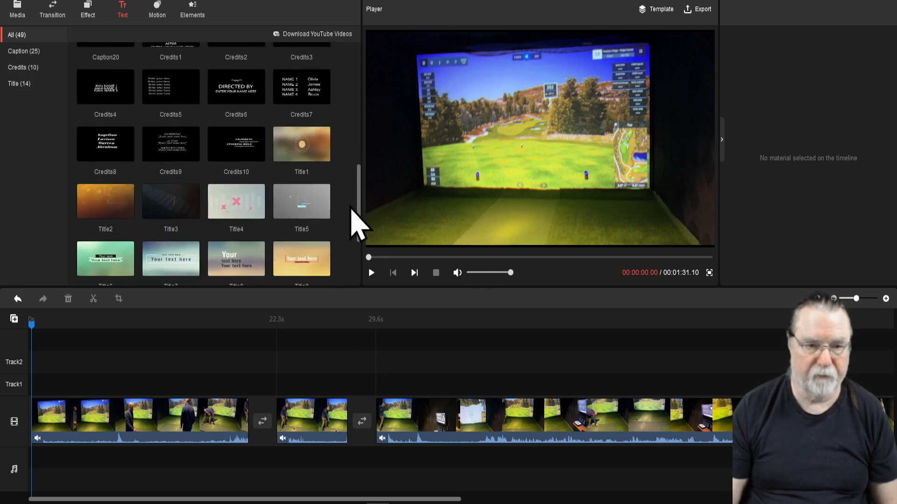
pyautogui.click(325, 155)
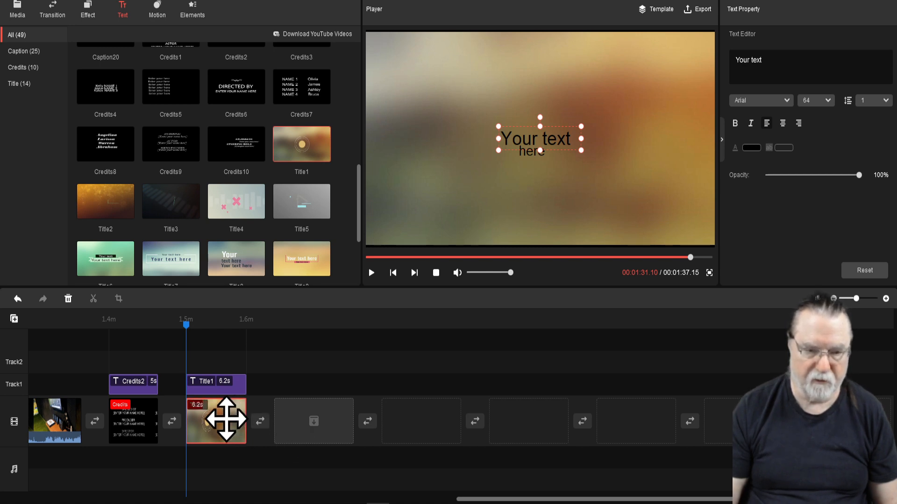
pyautogui.moveTo(224, 420); pyautogui.dragTo(143, 429)
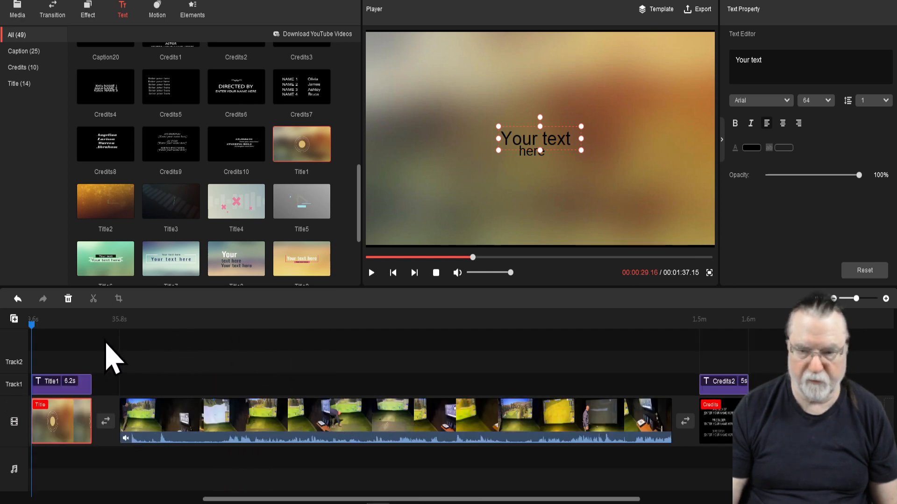
# Replace the "Your text" line of the Title1 clip with the presenter's name followed by "Live".
pyautogui.moveTo(31, 327); pyautogui.dragTo(396, 329)
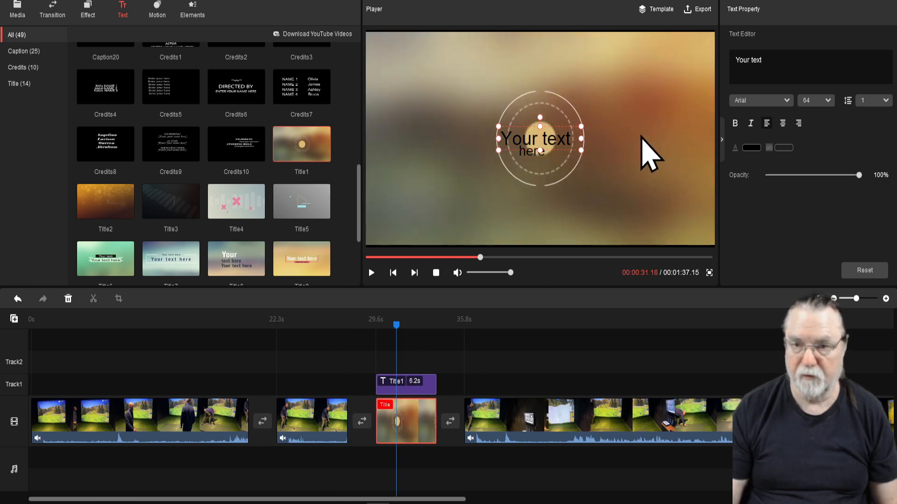
pyautogui.click(773, 57)
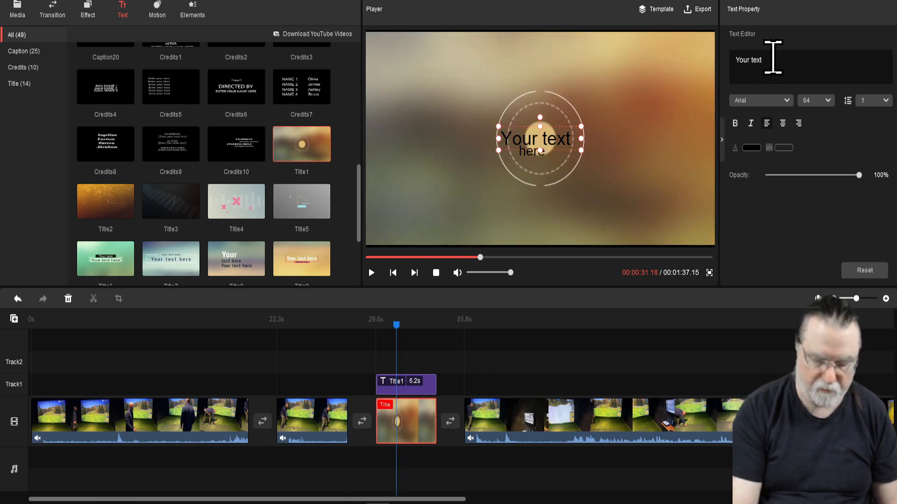
pyautogui.press('BackSpace')
pyautogui.press('BackSpace')
pyautogui.press('BackSpace')
pyautogui.press('BackSpace')
pyautogui.press('BackSpace')
pyautogui.press('BackSpace')
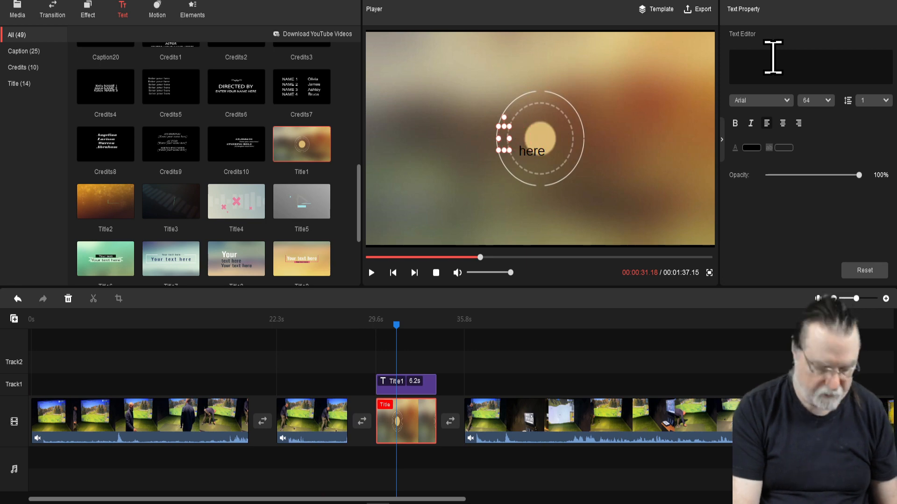
pyautogui.write('Ken Stot')
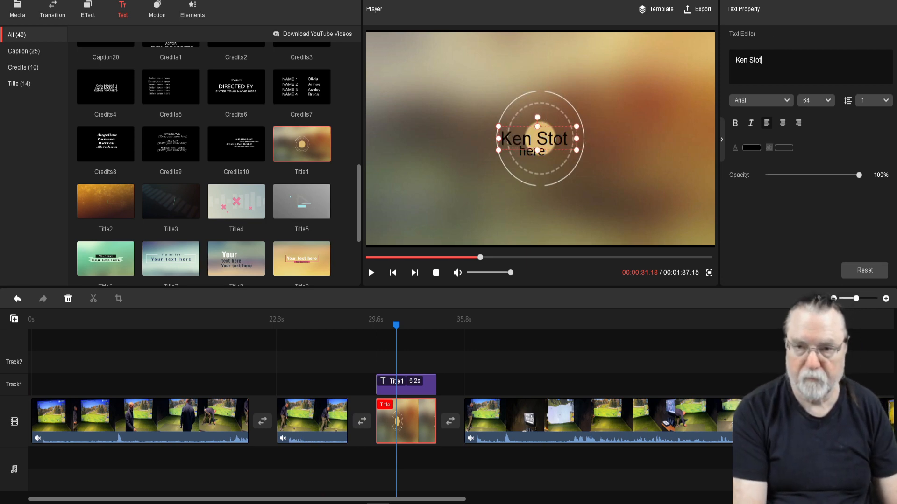
pyautogui.press('BackSpace')
pyautogui.write('ut Live')
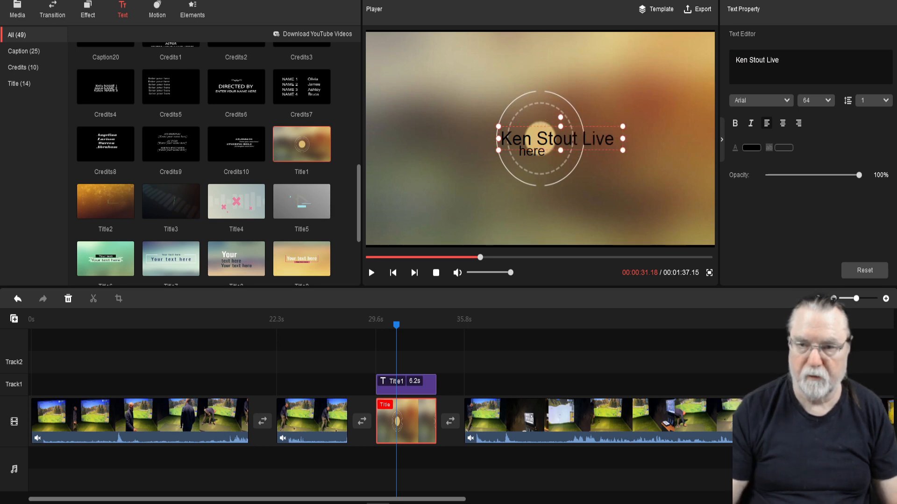
# Set the presenter's name line of the Title1 clip to size 72 and move it to the upper-left corner of the frame.
pyautogui.click(824, 101)
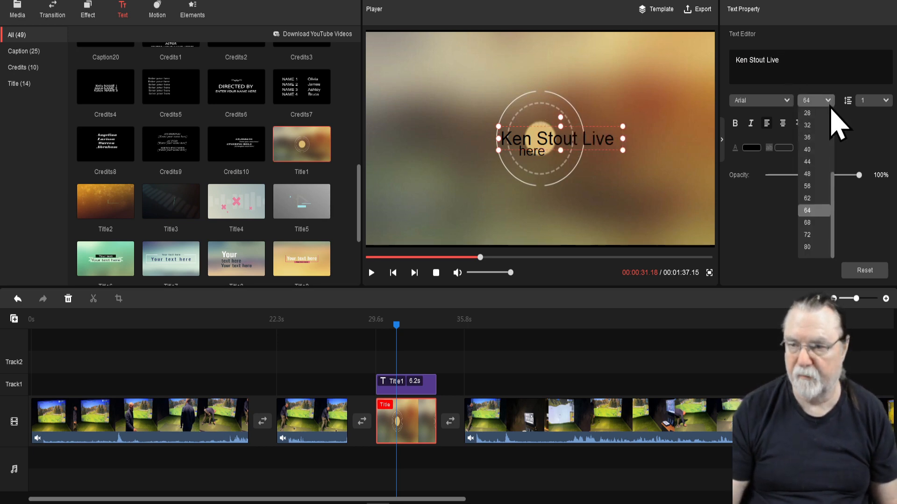
pyautogui.click(808, 235)
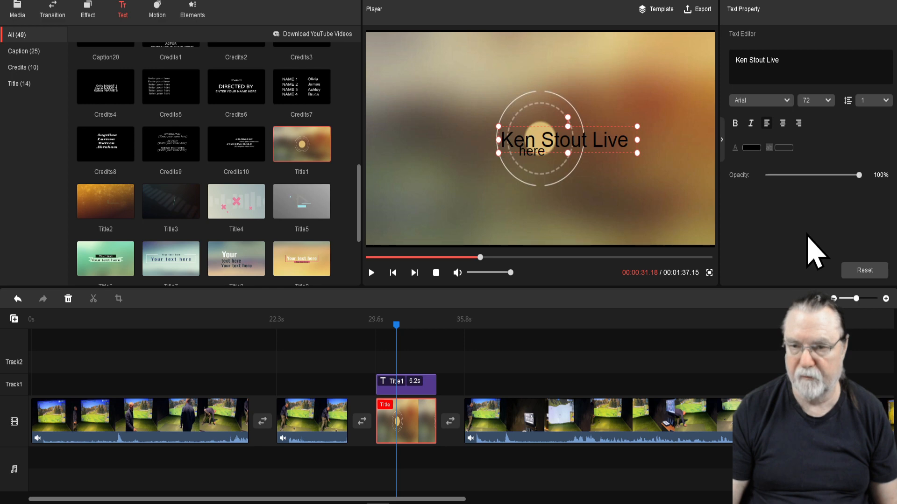
pyautogui.moveTo(545, 140); pyautogui.dragTo(418, 57)
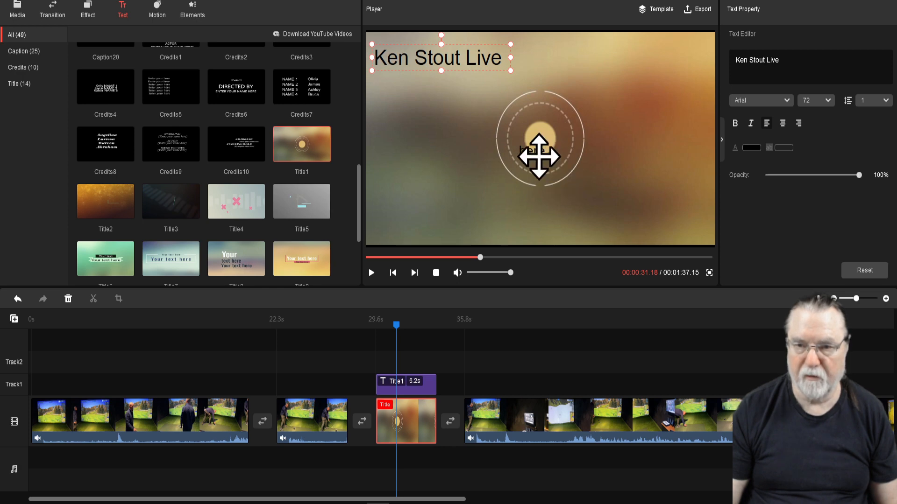
# Replace the "here" line of the Title1 clip with "Reviews", set it to size 64 and place it beneath the name line.
pyautogui.click(536, 154)
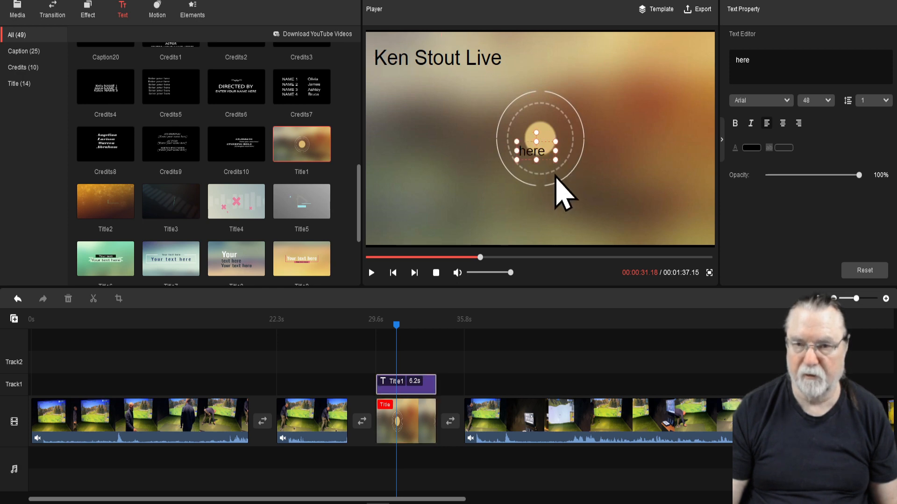
pyautogui.click(766, 58)
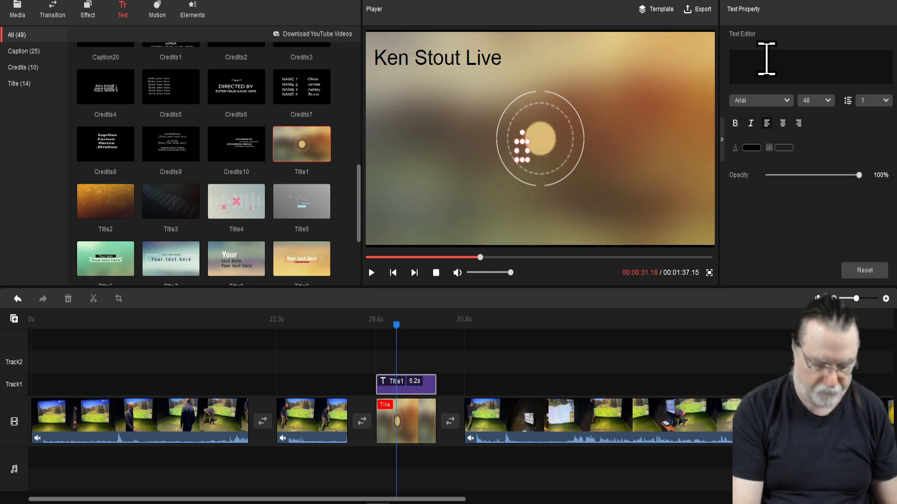
pyautogui.write('Revc')
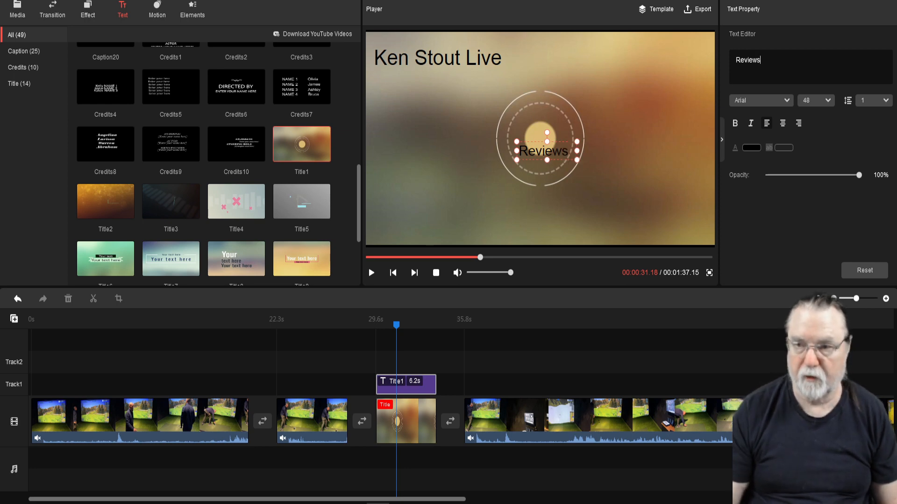
pyautogui.click(832, 102)
pyautogui.click(815, 217)
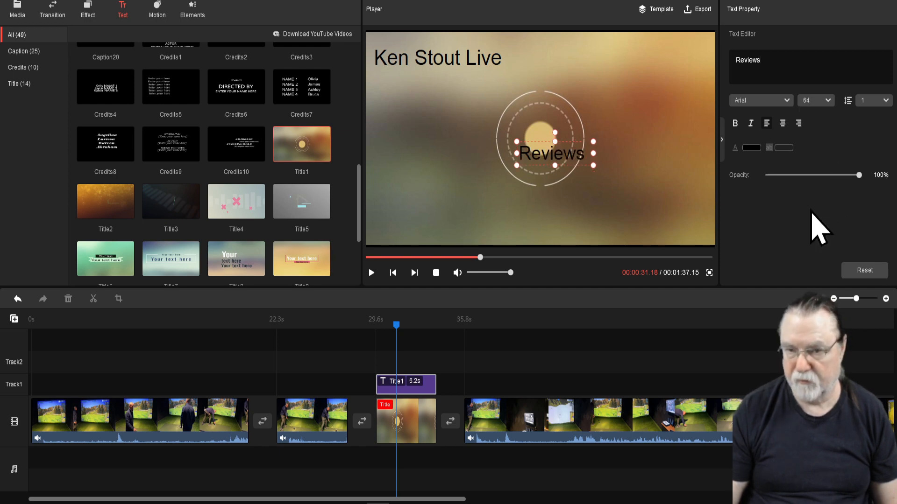
pyautogui.moveTo(576, 158); pyautogui.dragTo(456, 87)
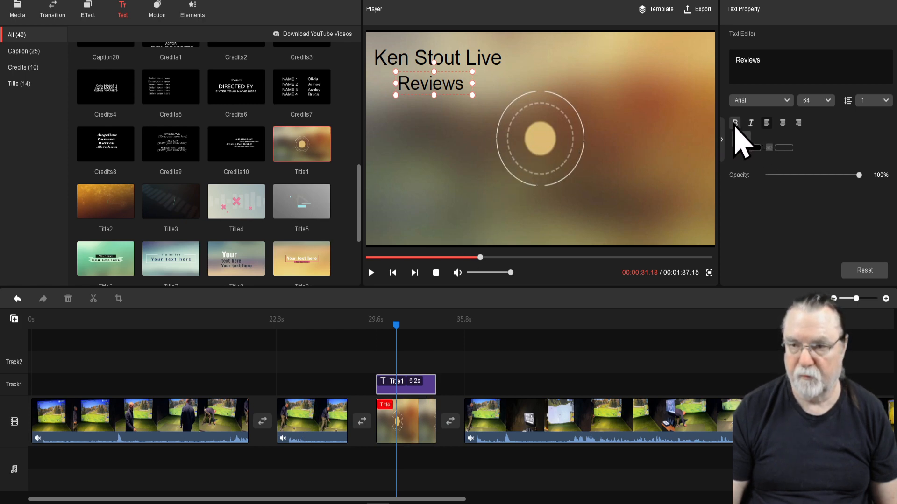
# Make both the presenter's name line and the "Reviews" line of the title bold and italic.
pyautogui.click(472, 60)
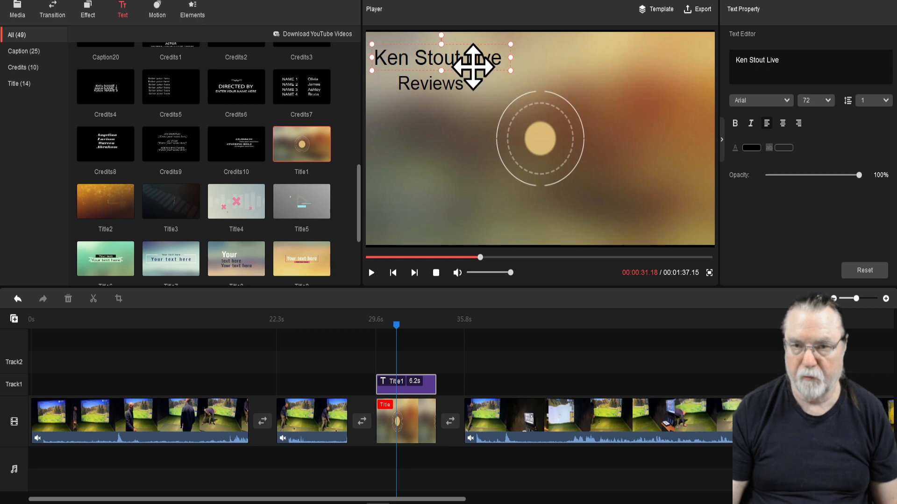
pyautogui.click(742, 126)
pyautogui.click(430, 89)
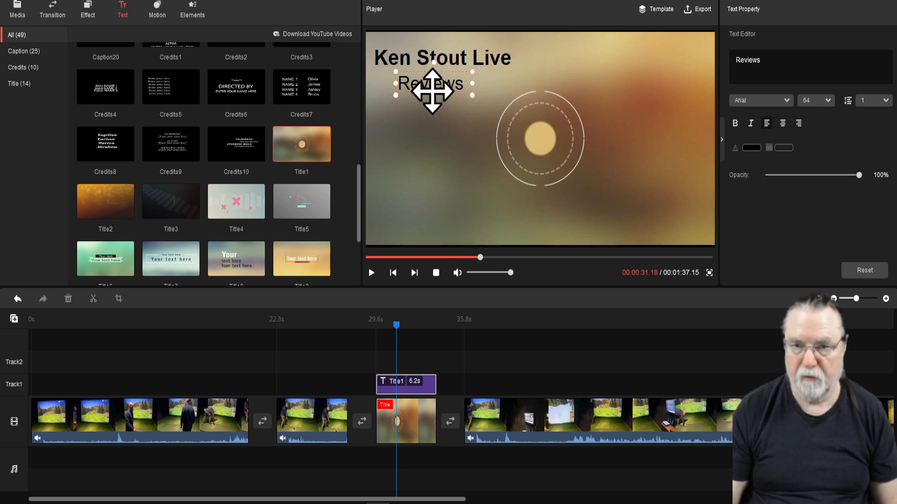
pyautogui.click(740, 124)
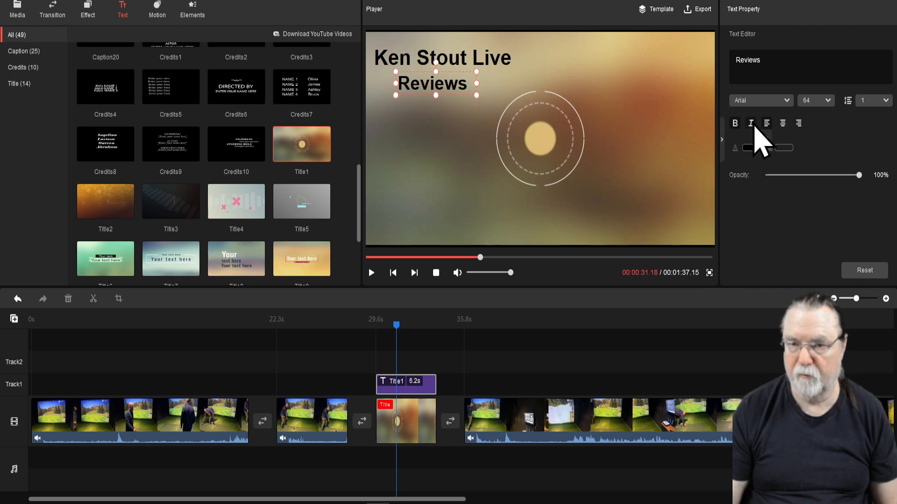
pyautogui.click(466, 63)
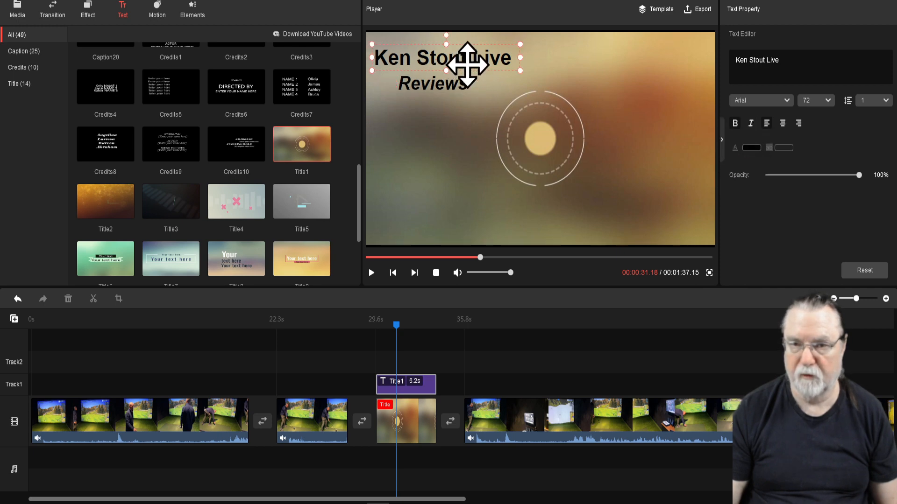
pyautogui.click(751, 123)
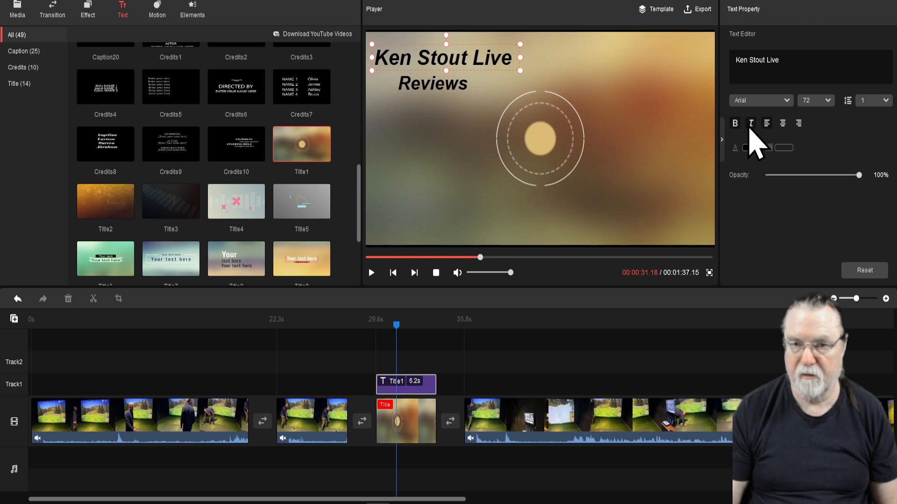
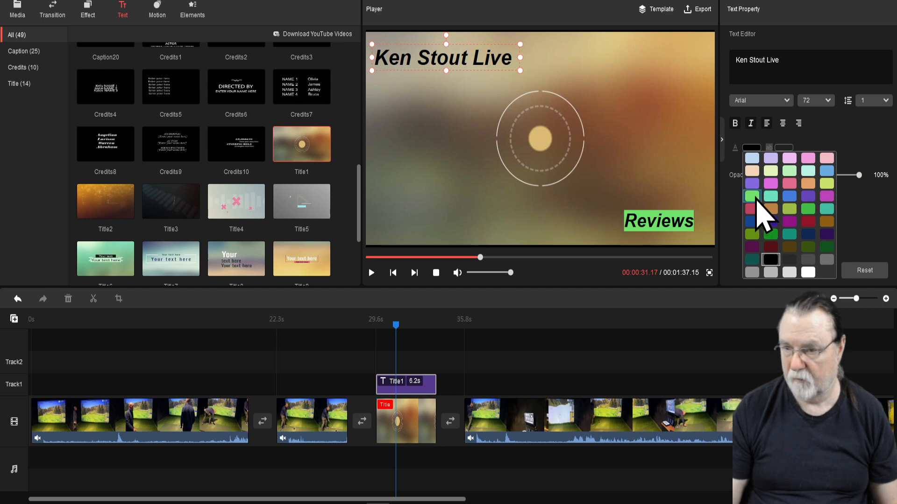
# Try light green as the text colour of the presenter's name line, and return it to black.
pyautogui.click(753, 197)
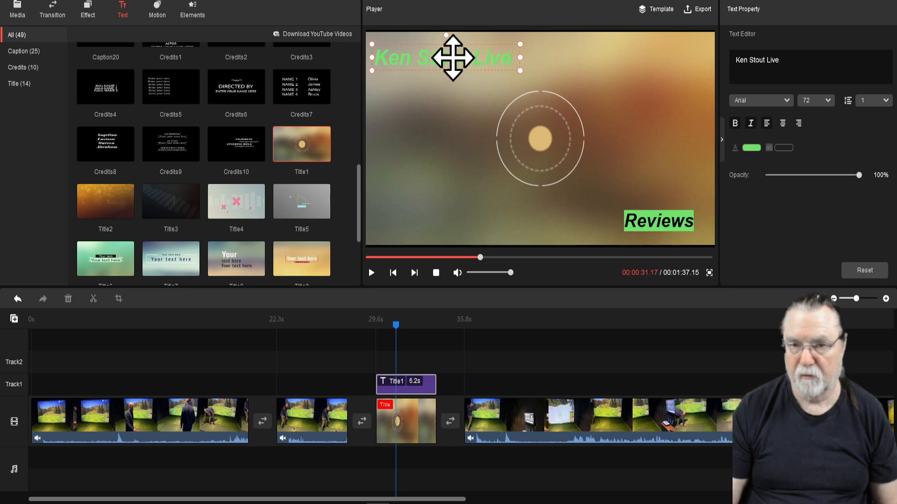
pyautogui.click(752, 148)
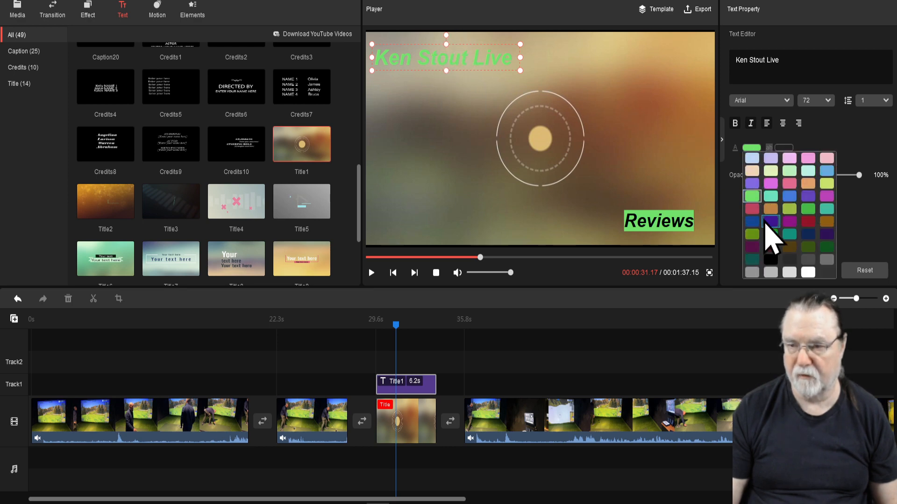
pyautogui.click(771, 259)
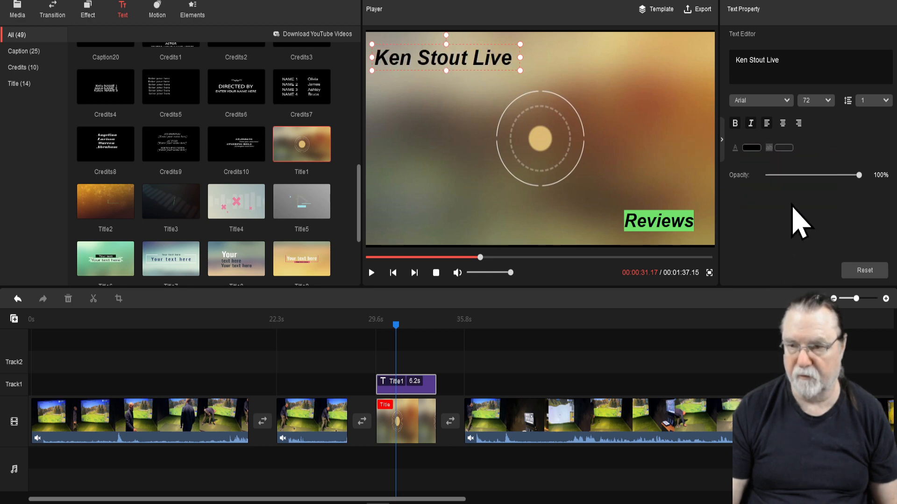
# Apply a light green background colour to the presenter's name line, matching the "Reviews" line.
pyautogui.click(784, 149)
pyautogui.click(785, 197)
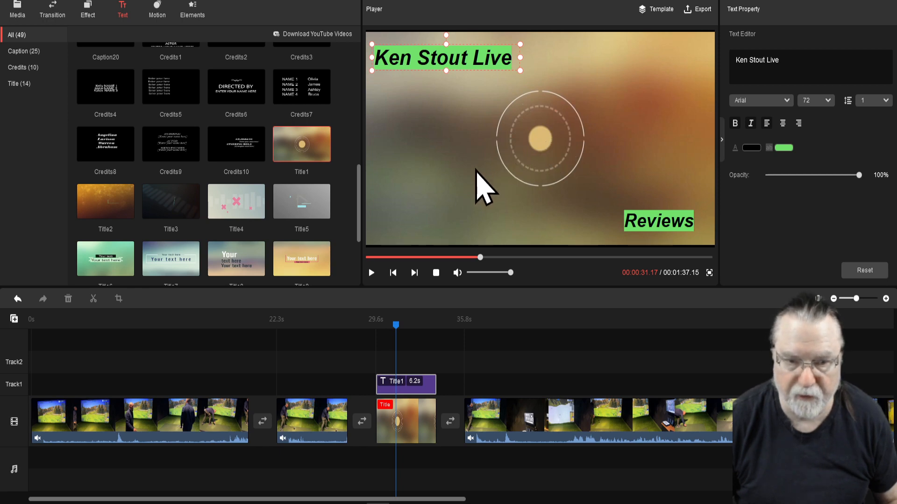
# Delete the Title1 clip from between the second and third video clips.
pyautogui.moveTo(300, 267)
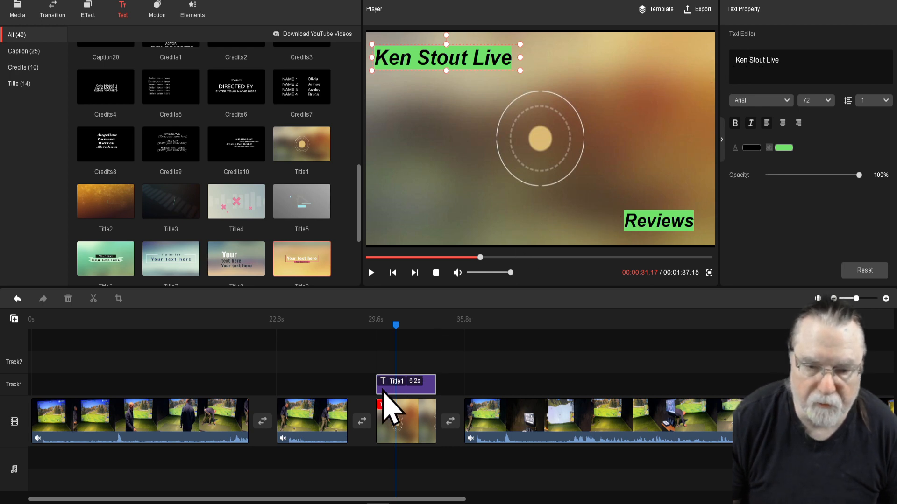
pyautogui.rightClick(394, 413)
pyautogui.click(401, 437)
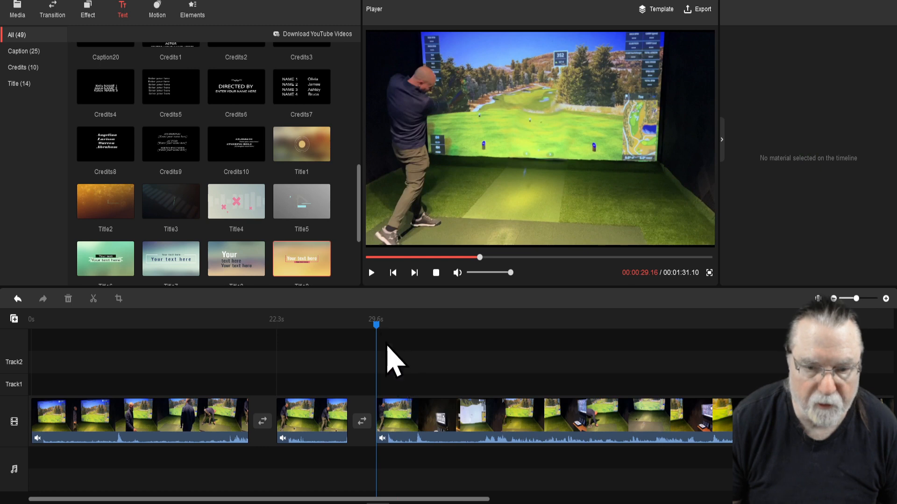
# Add the Title8 template after the closing credits and move its "Your" line toward the upper left of the frame.
pyautogui.click(259, 271)
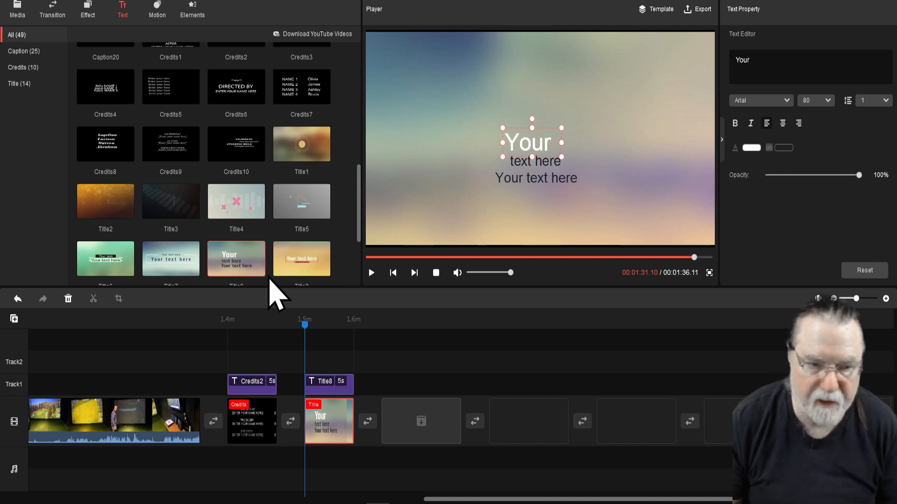
pyautogui.click(535, 162)
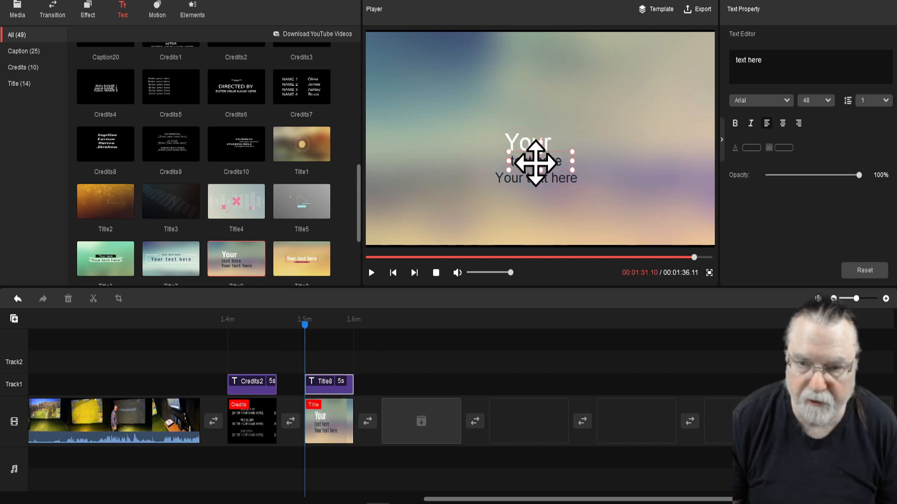
pyautogui.click(534, 180)
pyautogui.moveTo(530, 146); pyautogui.dragTo(449, 99)
# Delete the Title8 clip from the end of the timeline.
pyautogui.click(327, 415)
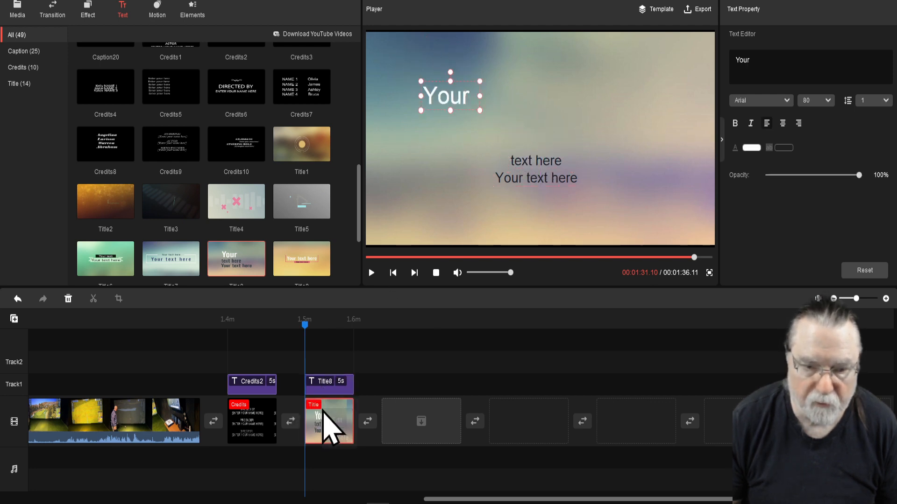
pyautogui.press('Delete')
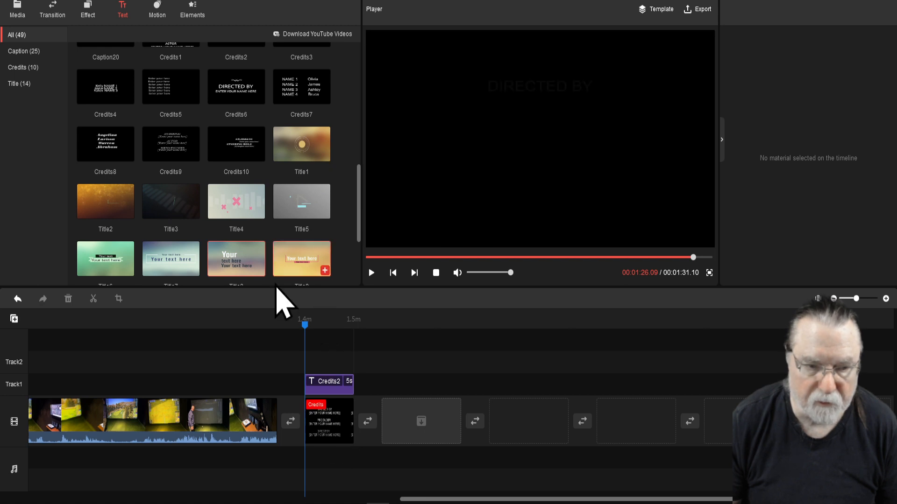
# Add the Title2 template after the closing credits and play it in the preview.
pyautogui.click(129, 214)
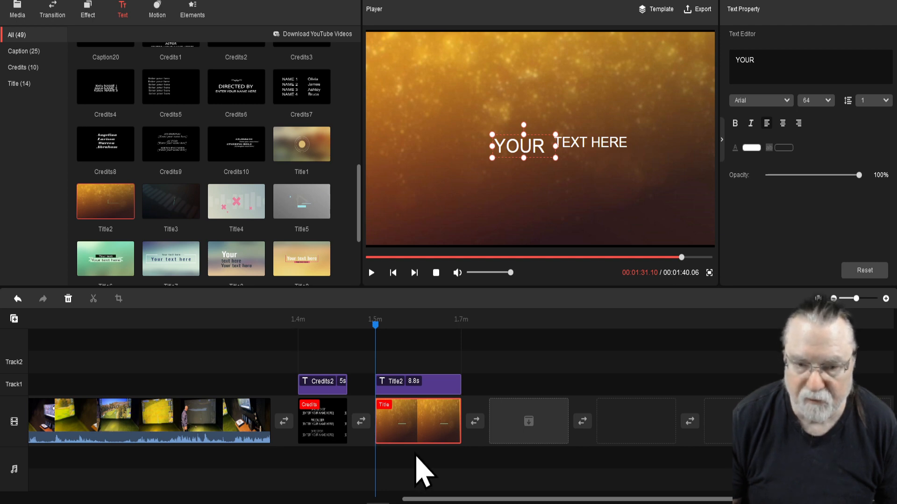
pyautogui.press('space')
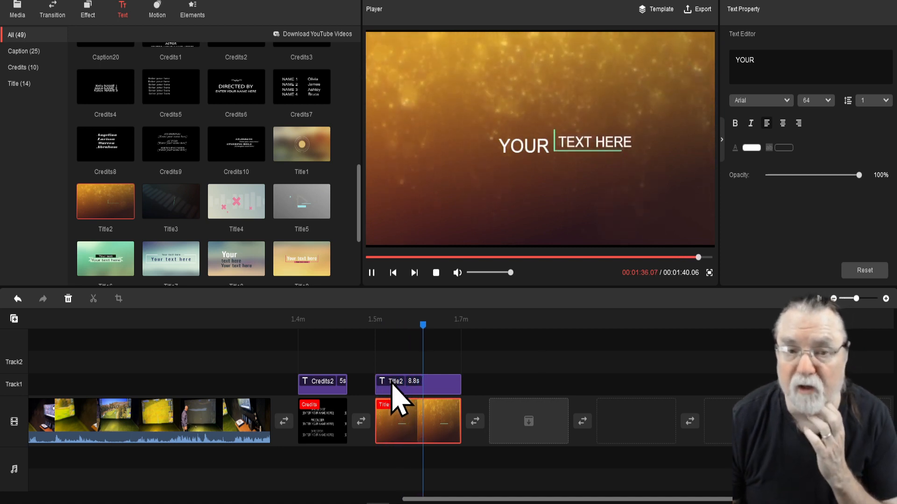
# Stop the preview and delete the Title2 clip from the end of the timeline.
pyautogui.click(400, 423)
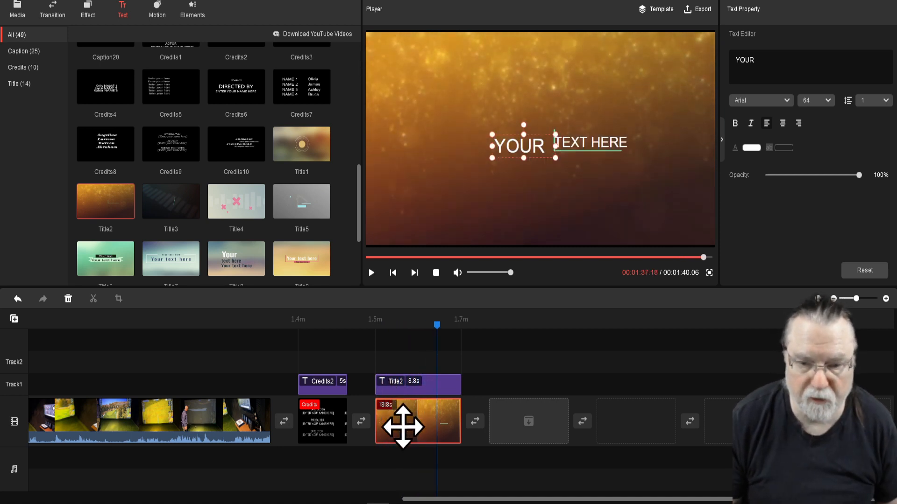
pyautogui.rightClick(404, 430)
pyautogui.click(416, 460)
# Add the Title3 template after the closing credits and preview the beginning of its animation.
pyautogui.moveTo(195, 240)
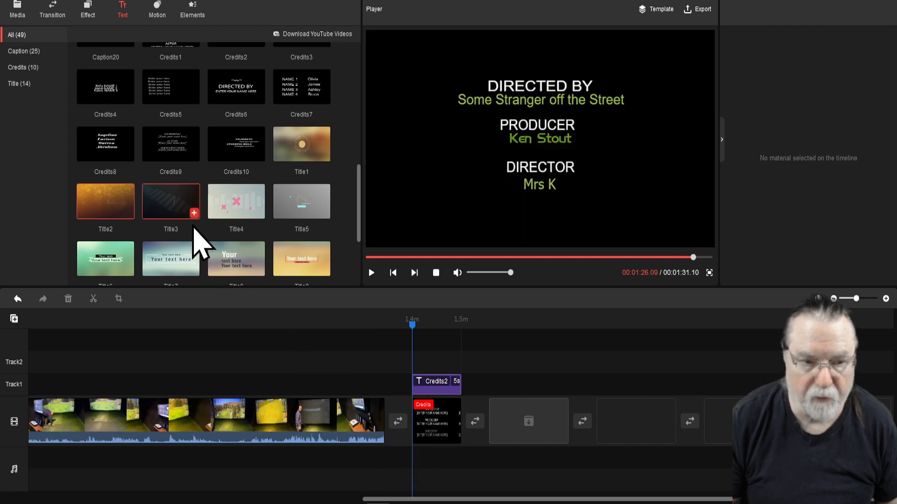
pyautogui.click(194, 213)
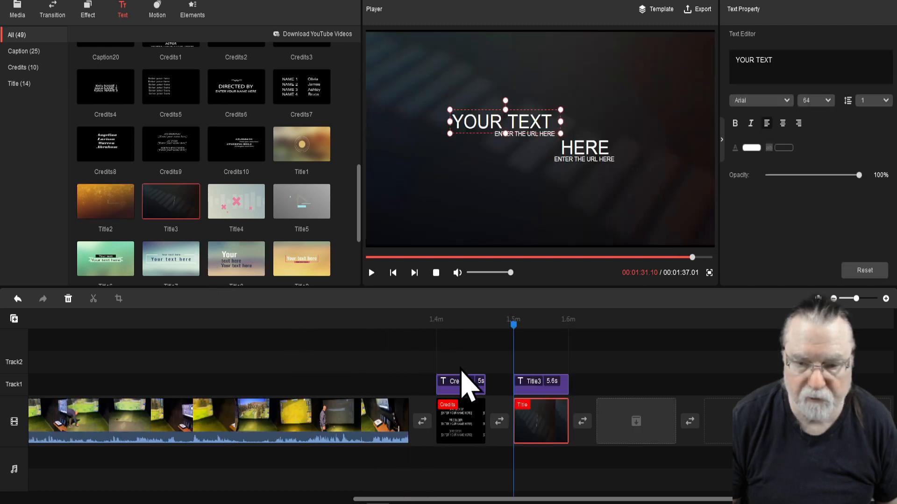
pyautogui.press('space')
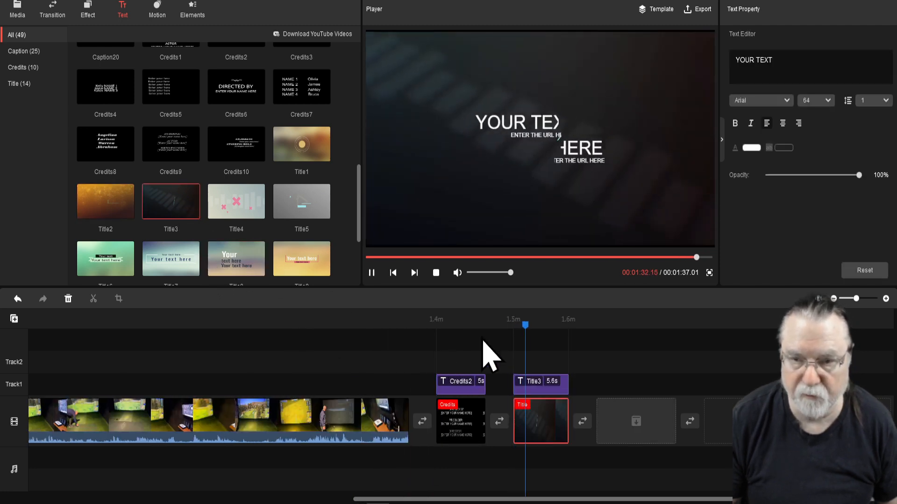
pyautogui.press('space')
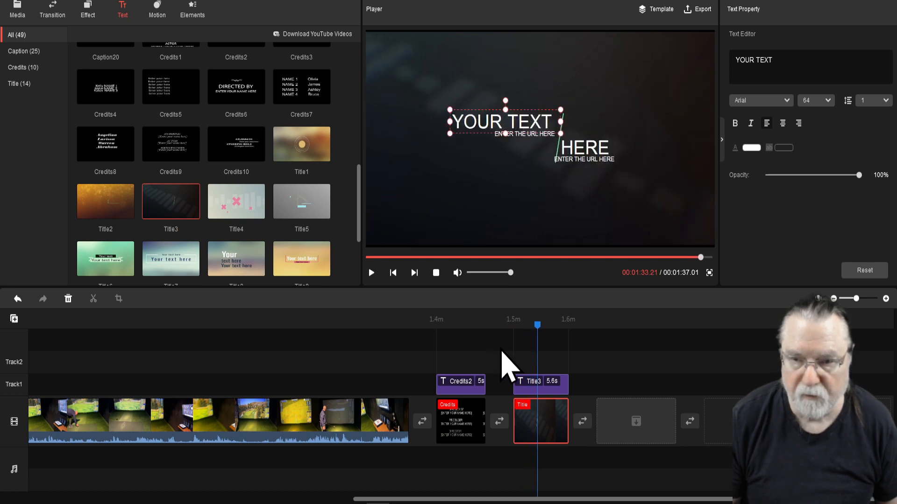
# Delete the Title3 clip from the end of the timeline.
pyautogui.click(538, 423)
pyautogui.rightClick(541, 428)
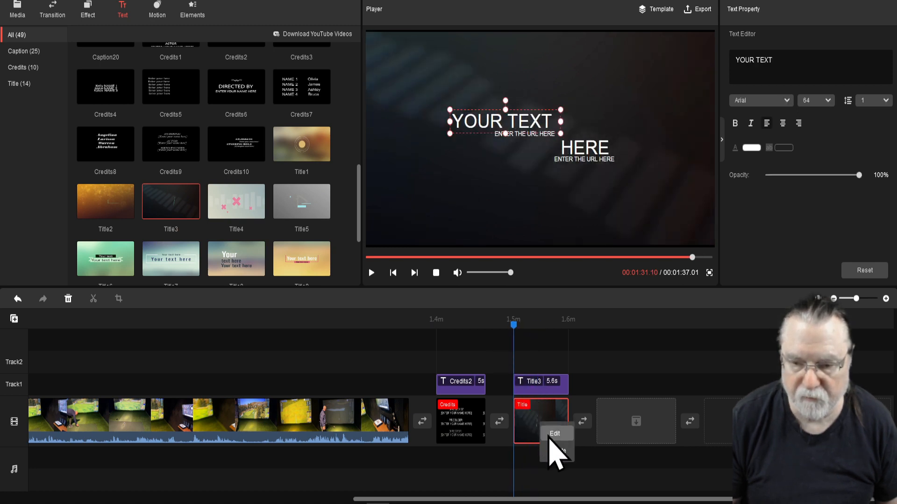
pyautogui.click(554, 451)
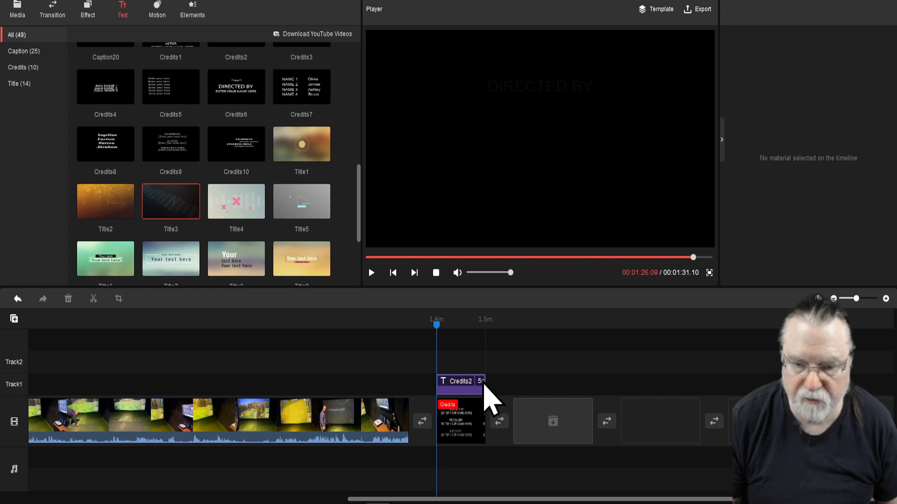
# Open the Credits2 text clip on Track1 for editing.
pyautogui.click(484, 386)
pyautogui.rightClick(486, 386)
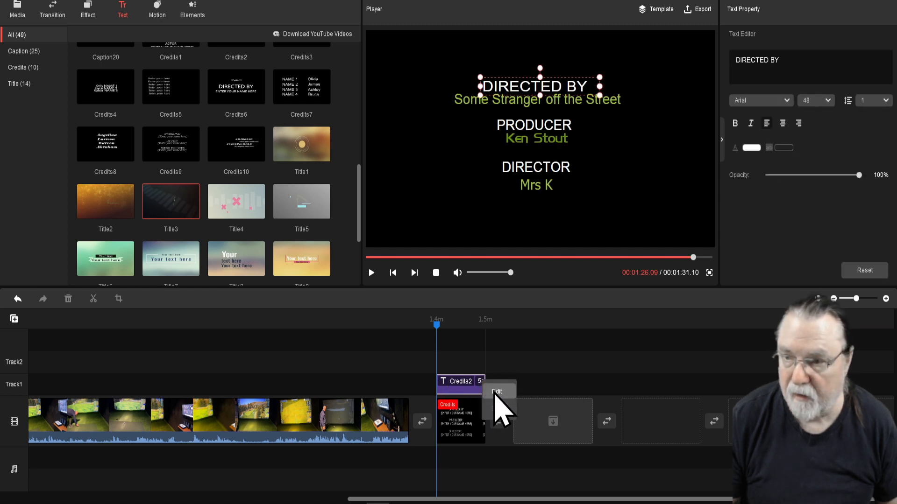
pyautogui.click(498, 392)
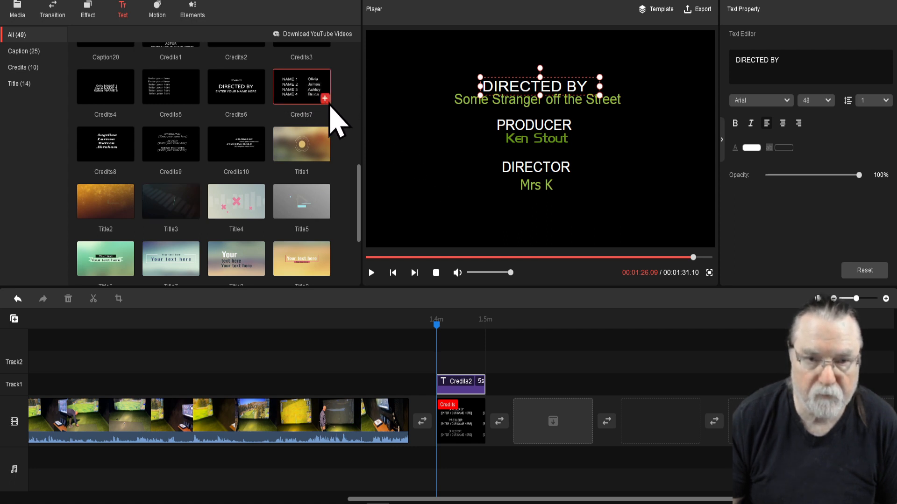
# Add the Credits7 template after the closing credits and delete it again.
pyautogui.click(325, 98)
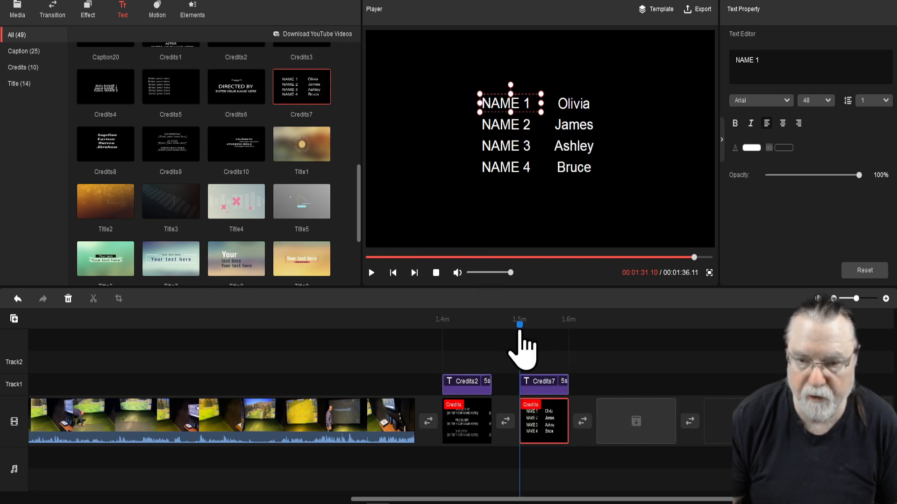
pyautogui.rightClick(543, 430)
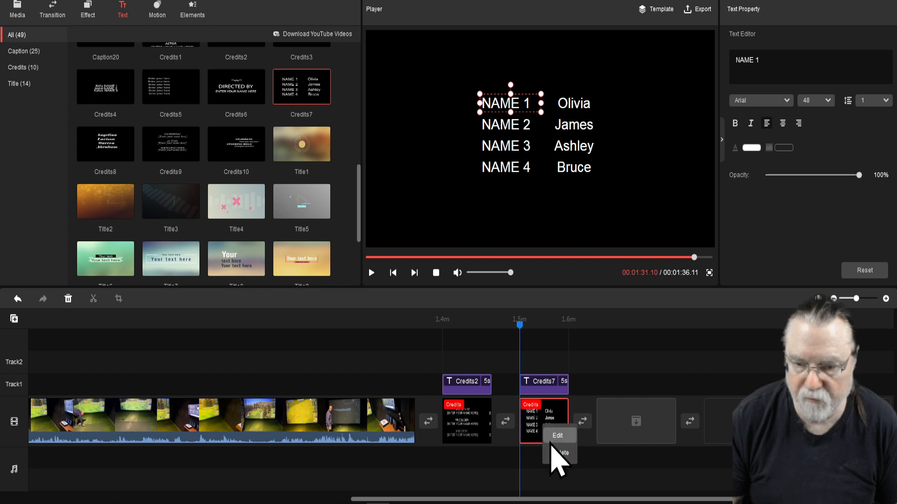
pyautogui.click(560, 471)
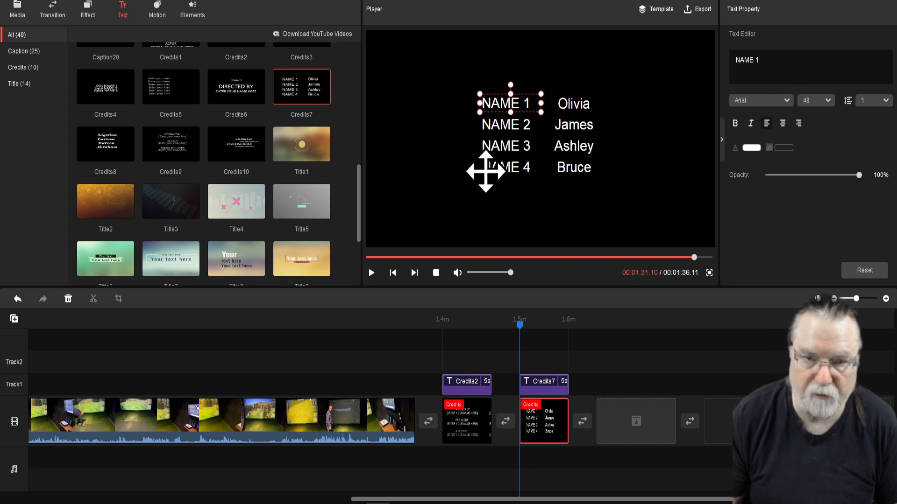
pyautogui.rightClick(538, 426)
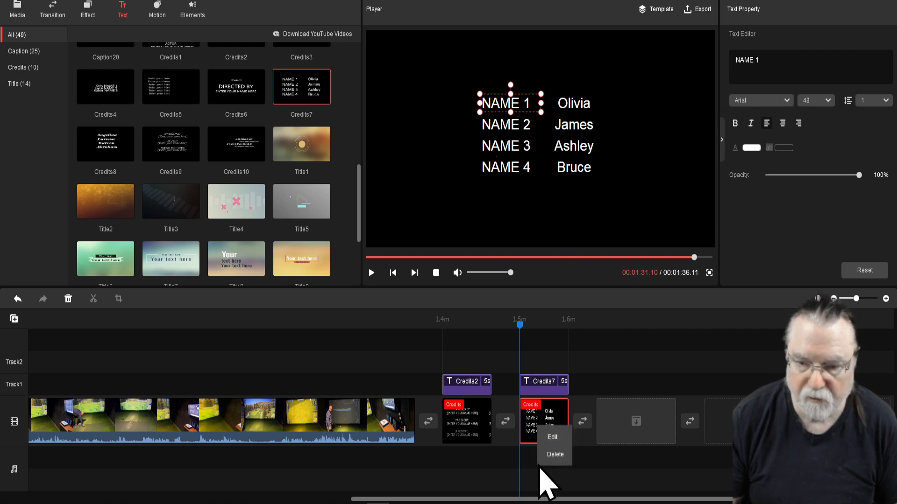
pyautogui.click(555, 459)
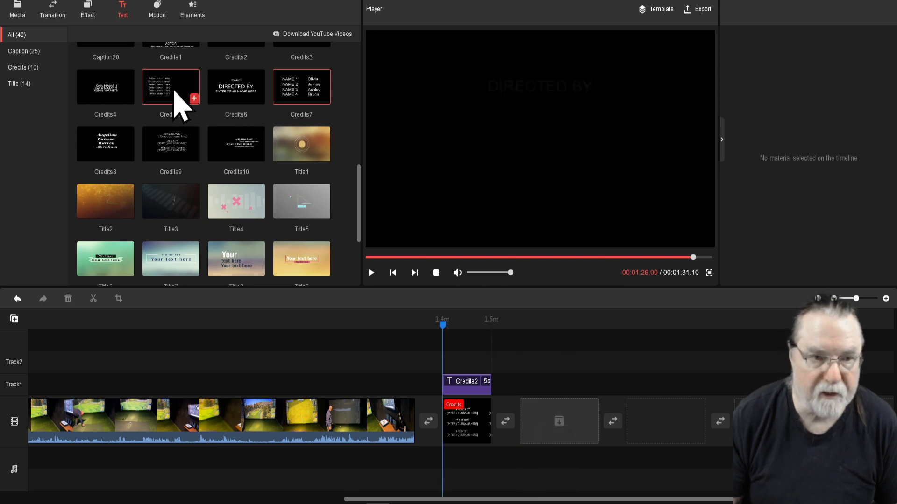
# Add the Credits5 template after the closing credits and preview its text animation.
pyautogui.click(194, 98)
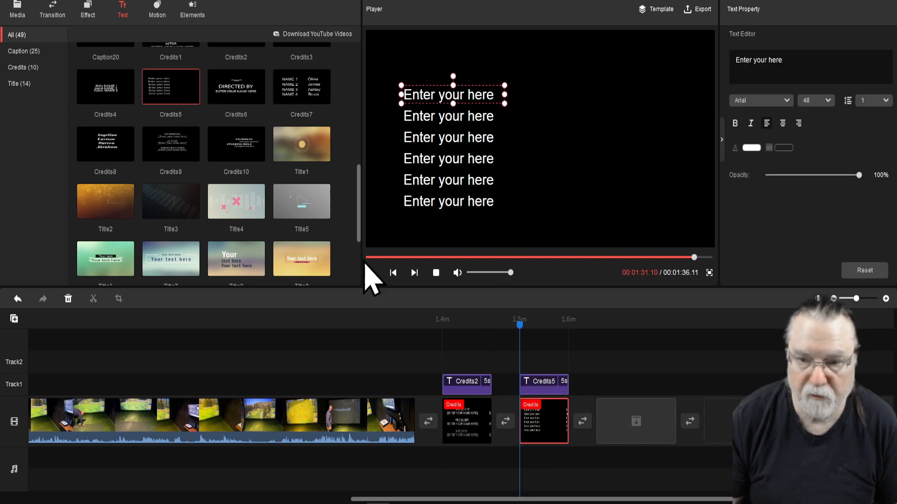
pyautogui.press('space')
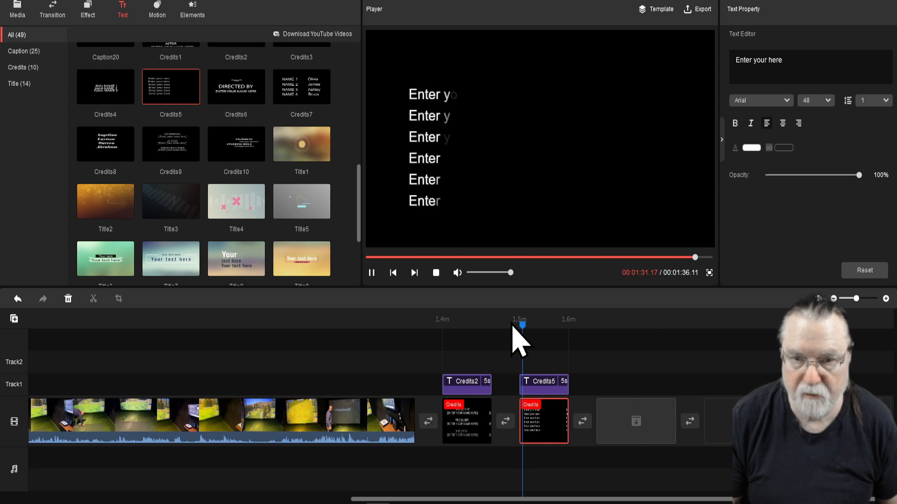
pyautogui.press('space')
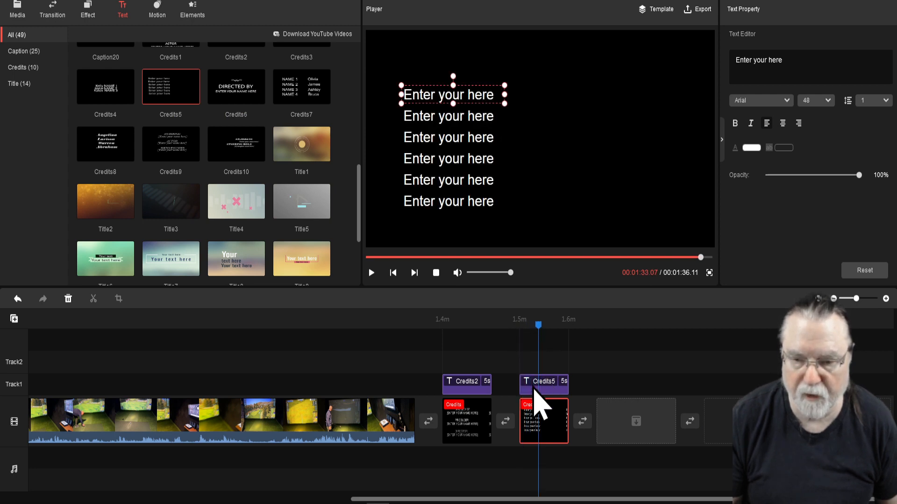
# Delete the Credits5 clip from the end of the timeline.
pyautogui.rightClick(540, 422)
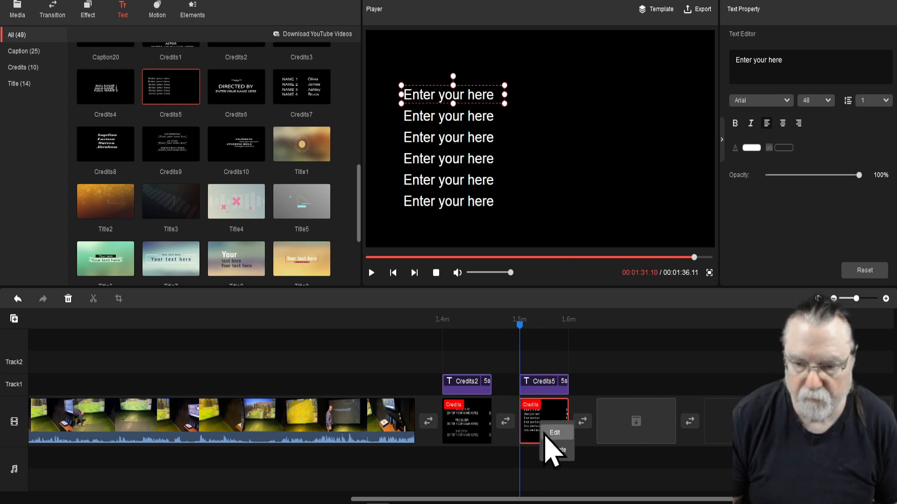
pyautogui.click(553, 450)
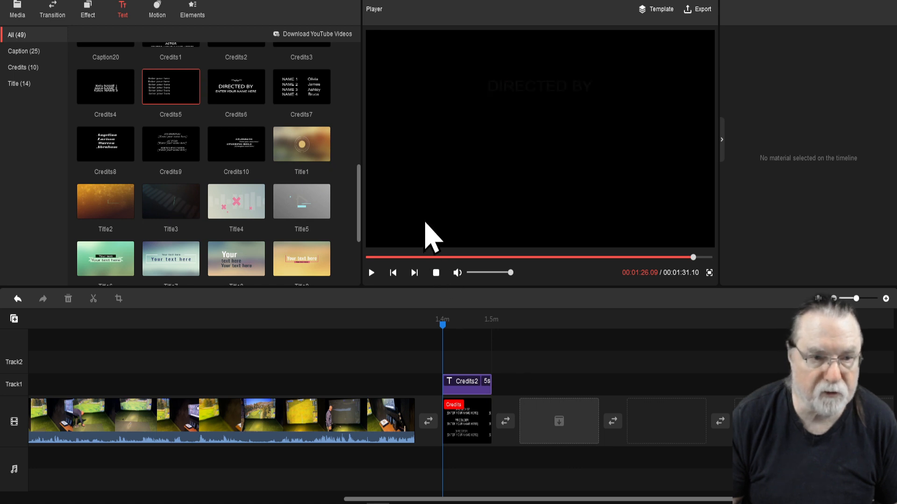
# Add the Credits9 template after the closing credits and scrub the playhead back through its clip.
pyautogui.click(195, 156)
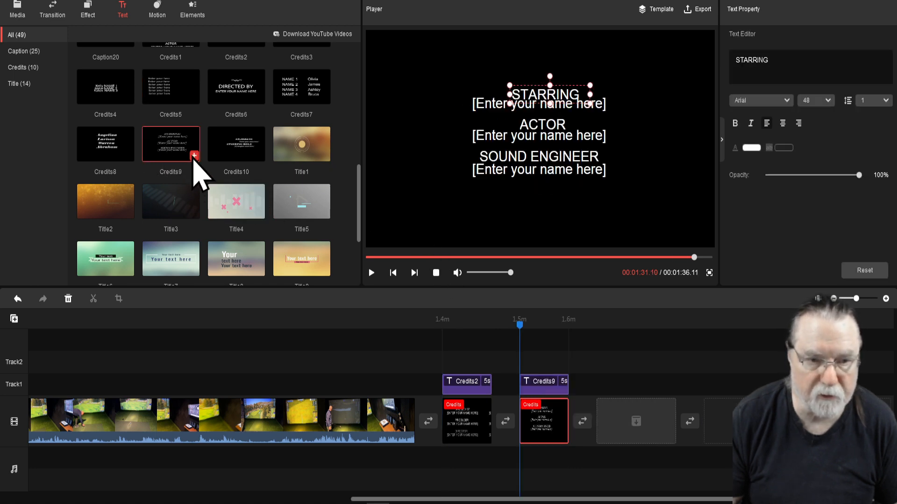
pyautogui.press('space')
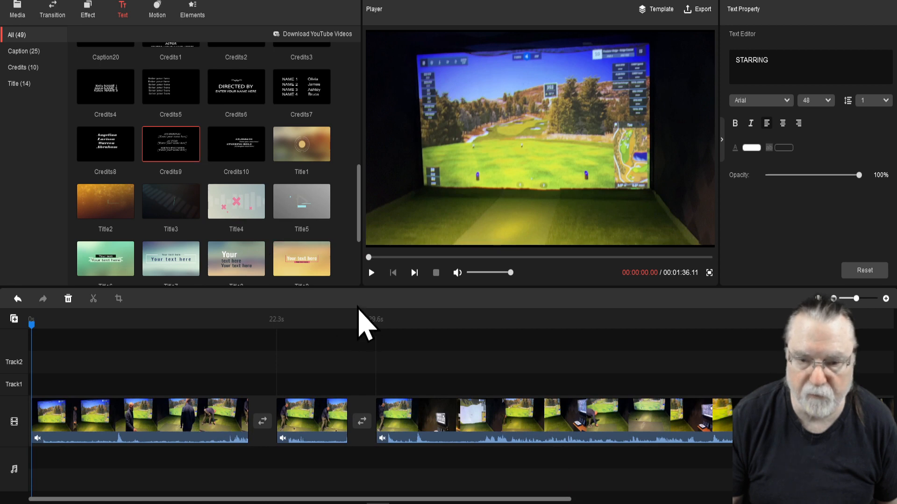
pyautogui.press('space')
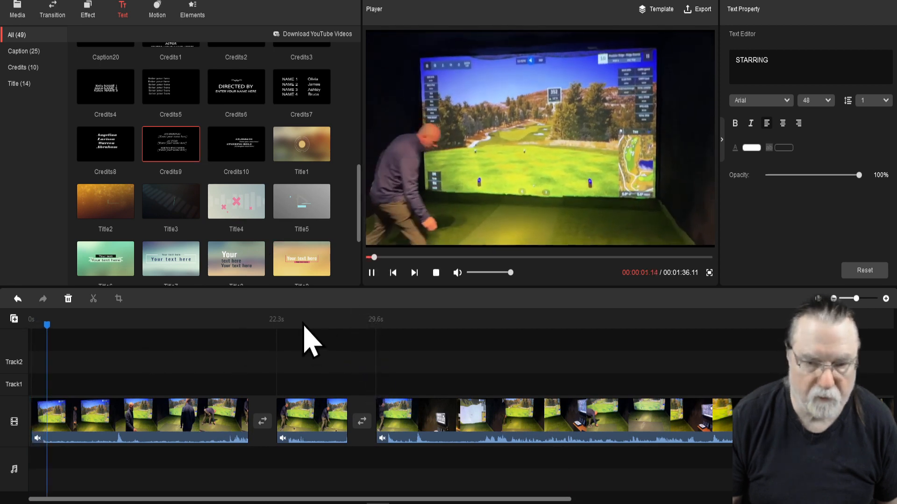
pyautogui.click(436, 273)
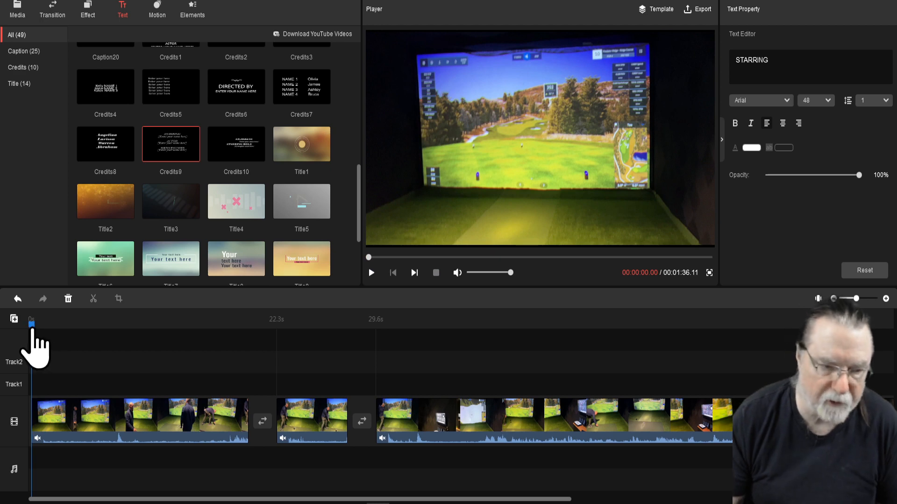
pyautogui.click(642, 327)
pyautogui.moveTo(655, 350); pyautogui.dragTo(892, 364)
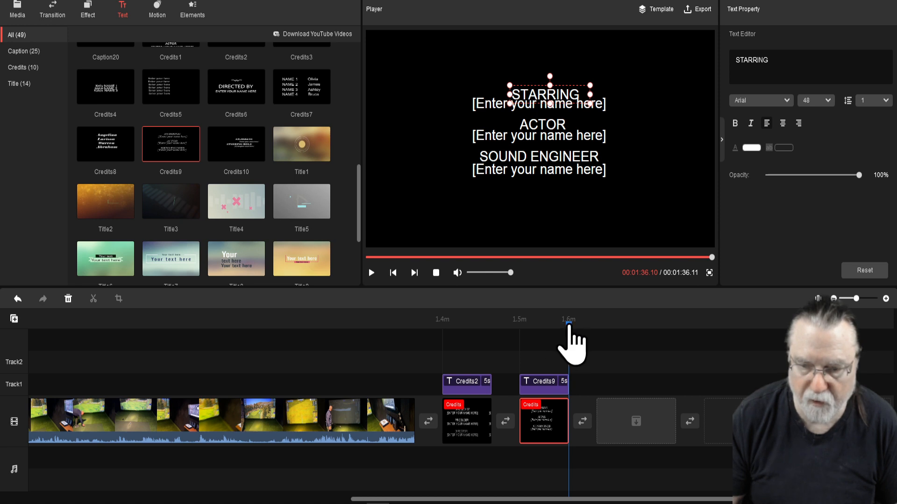
pyautogui.moveTo(569, 325); pyautogui.dragTo(526, 326)
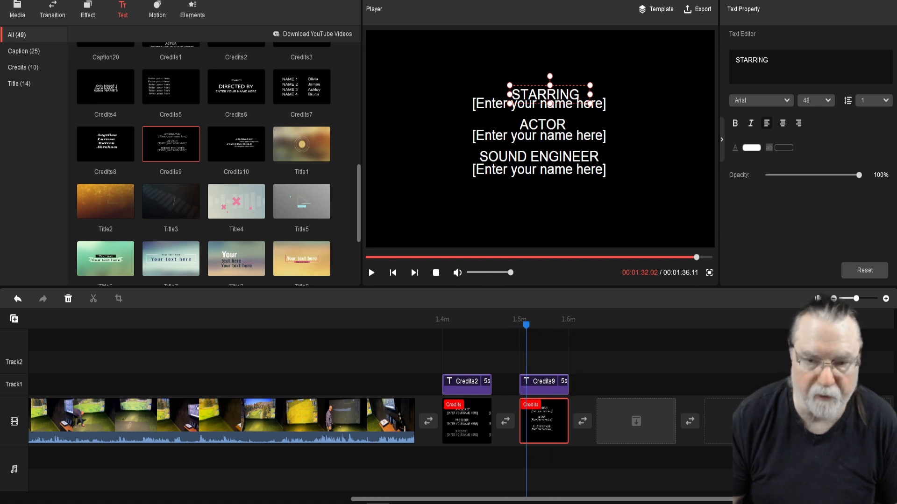
# Delete the Credits9 clip from the end of the timeline.
pyautogui.rightClick(538, 426)
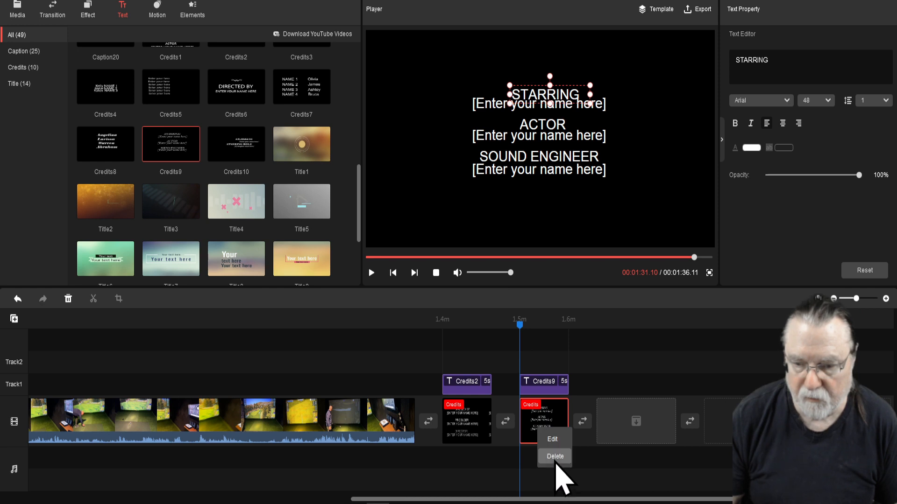
pyautogui.click(555, 457)
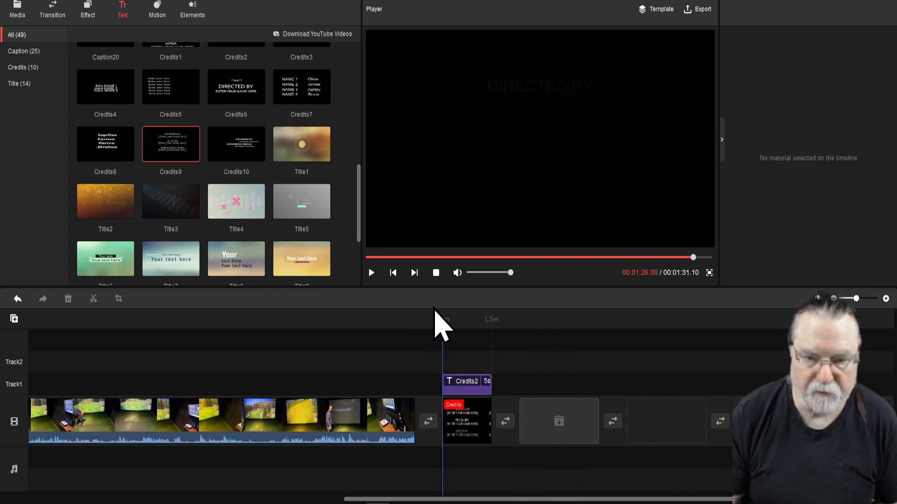
# Scrub through the golf footage ahead of the closing credits and return the playhead to the start of the timeline.
pyautogui.click(393, 275)
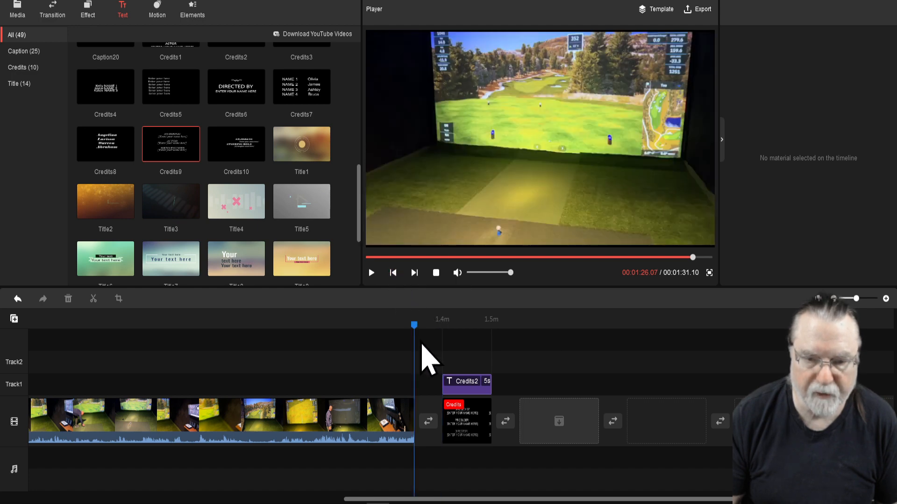
pyautogui.moveTo(414, 326); pyautogui.dragTo(3, 337)
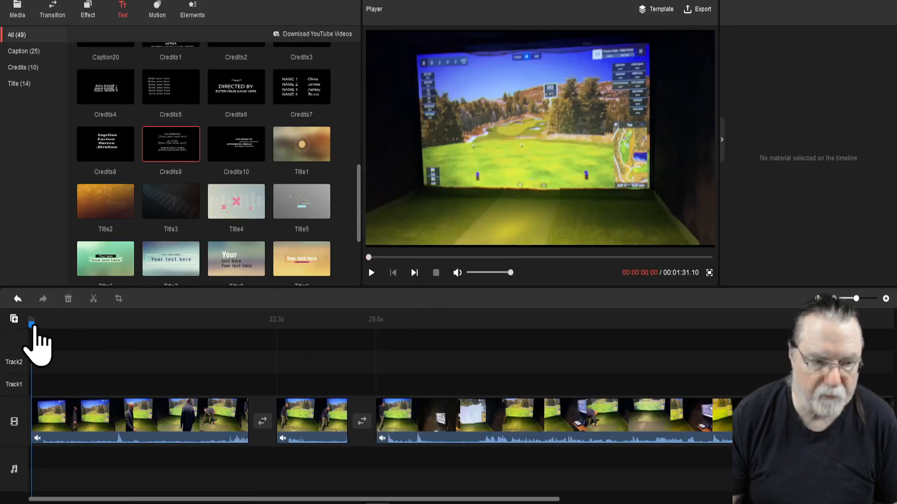
pyautogui.moveTo(32, 332); pyautogui.dragTo(276, 339)
pyautogui.click(419, 342)
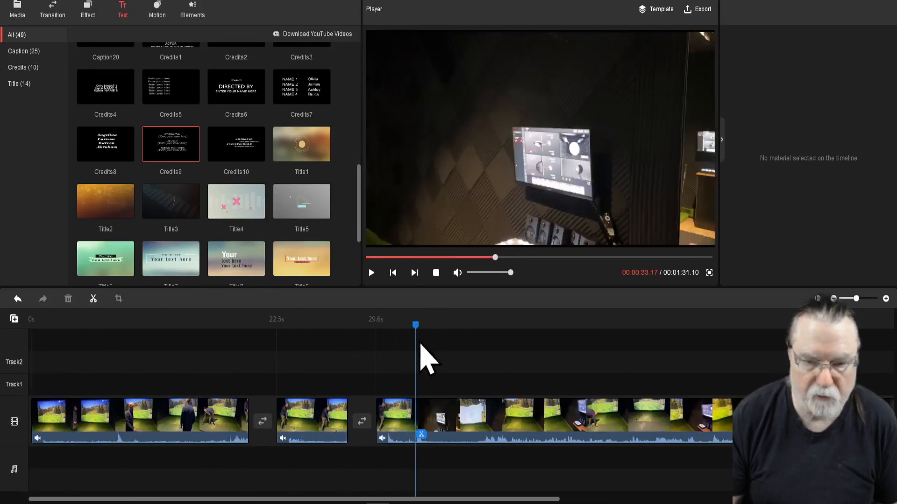
pyautogui.click(436, 273)
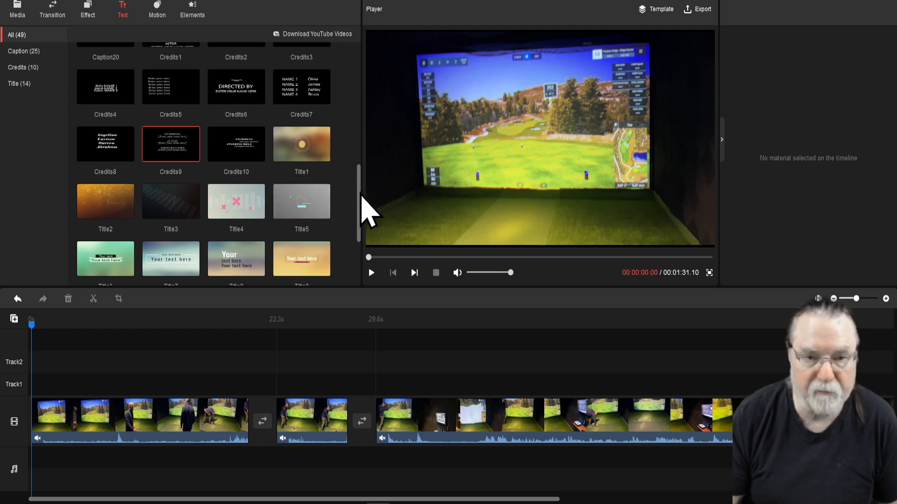
# Add the Credits1 template after the closing credits, delete it again and return the playhead to the start.
pyautogui.moveTo(362, 196); pyautogui.dragTo(364, 150)
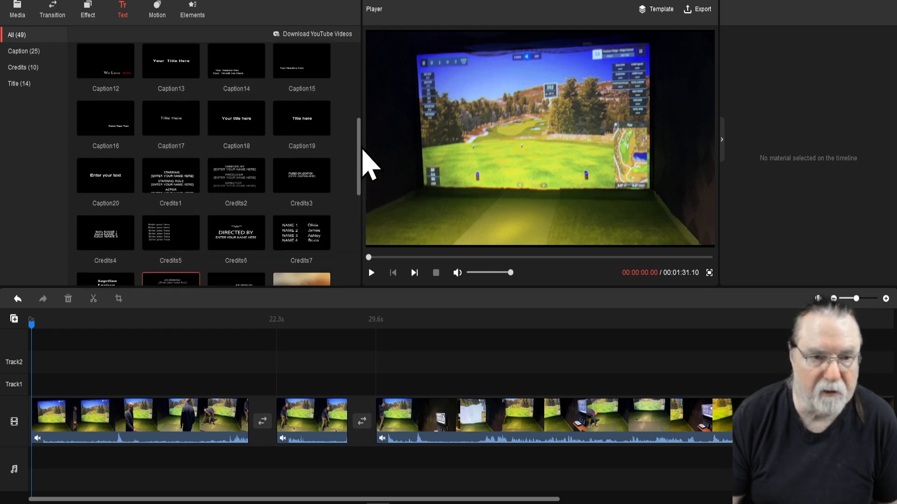
pyautogui.click(195, 189)
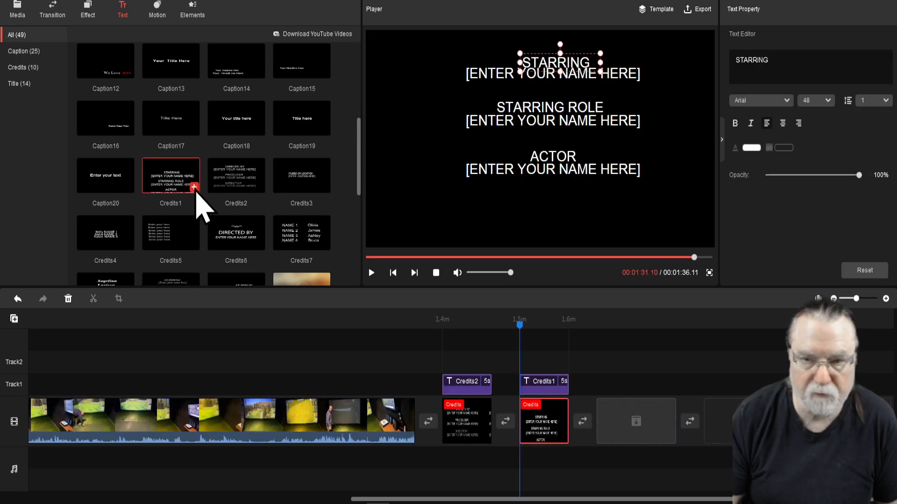
pyautogui.rightClick(543, 422)
pyautogui.click(555, 449)
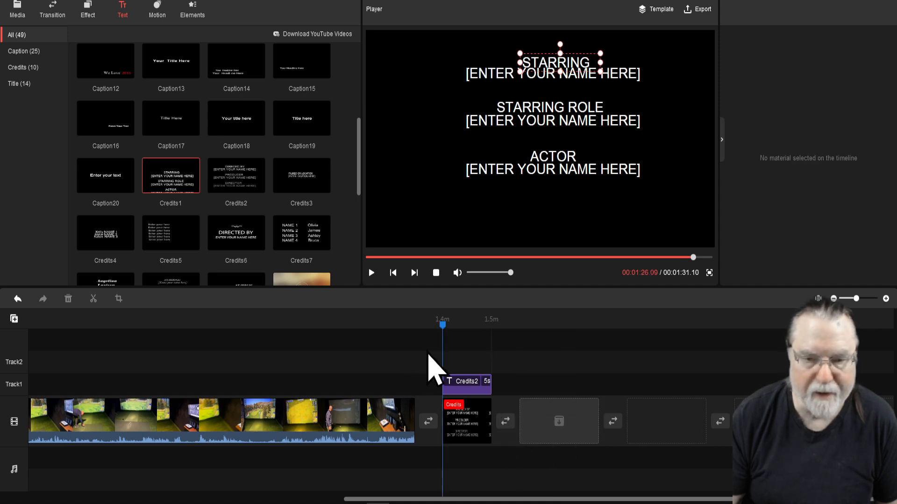
pyautogui.click(436, 274)
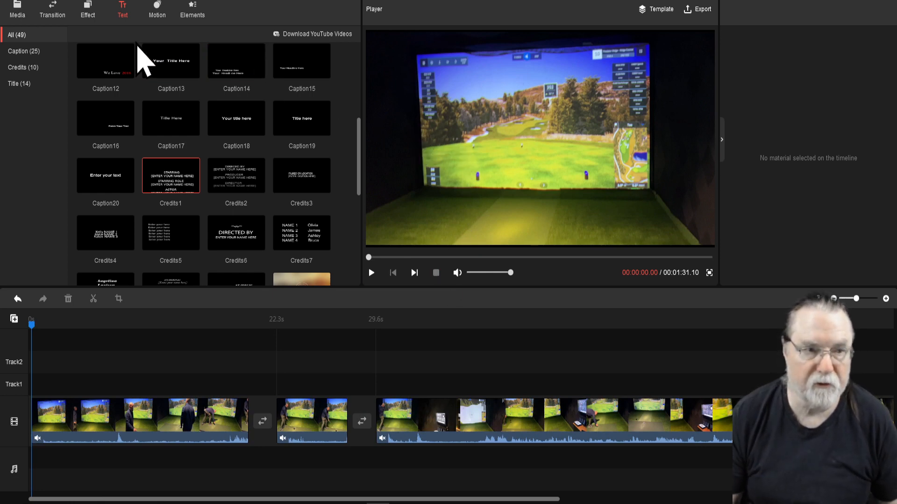
# Show the transition library and split the third video clip at about 46.5 seconds.
pyautogui.click(53, 13)
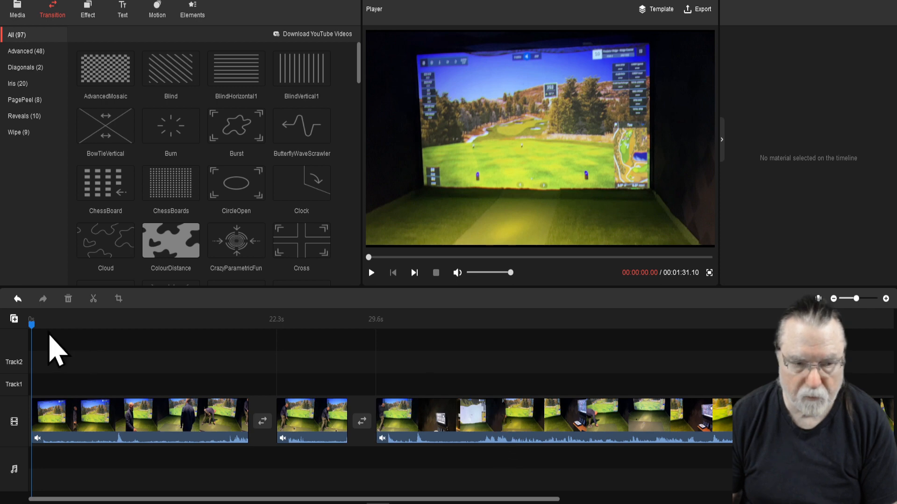
pyautogui.click(476, 348)
pyautogui.click(542, 355)
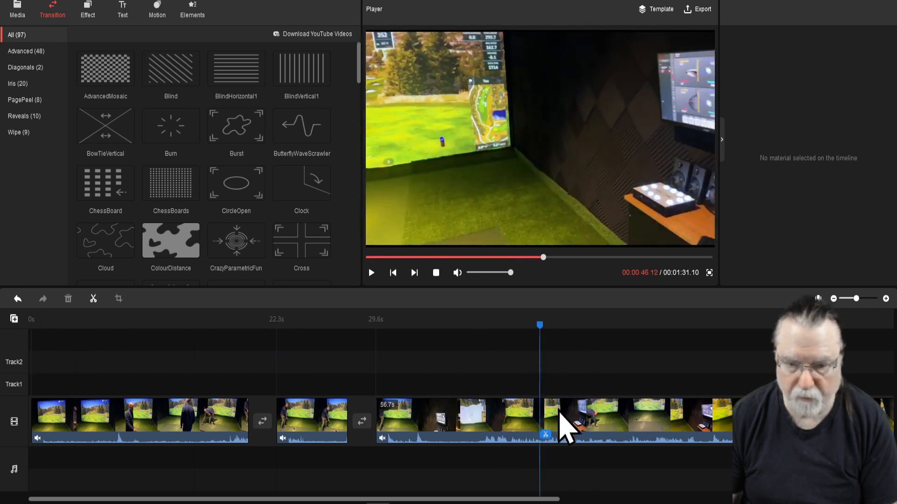
pyautogui.click(546, 435)
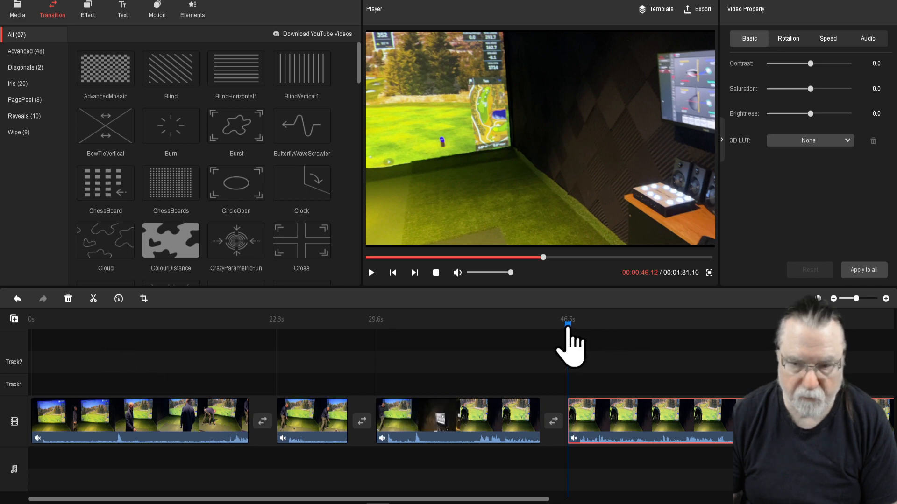
# Split the first video clip at about 6.9 seconds and leave the new segment deselected.
pyautogui.moveTo(568, 326); pyautogui.dragTo(98, 323)
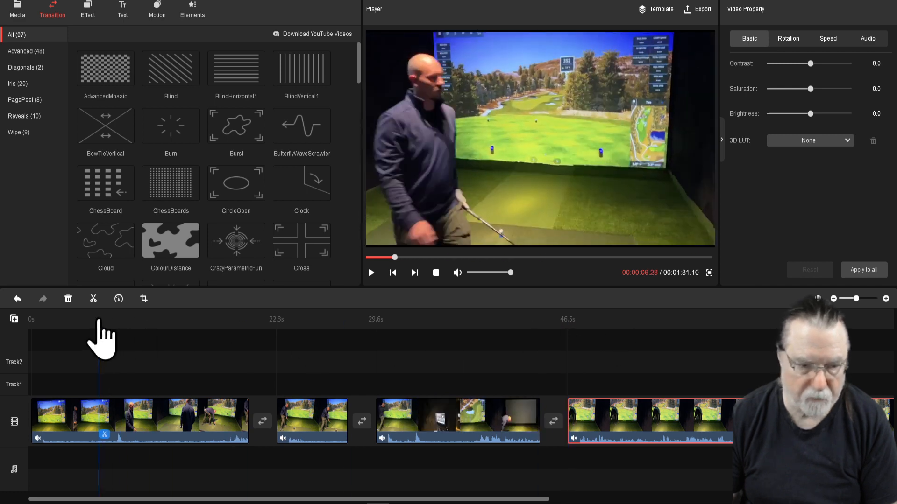
pyautogui.click(105, 435)
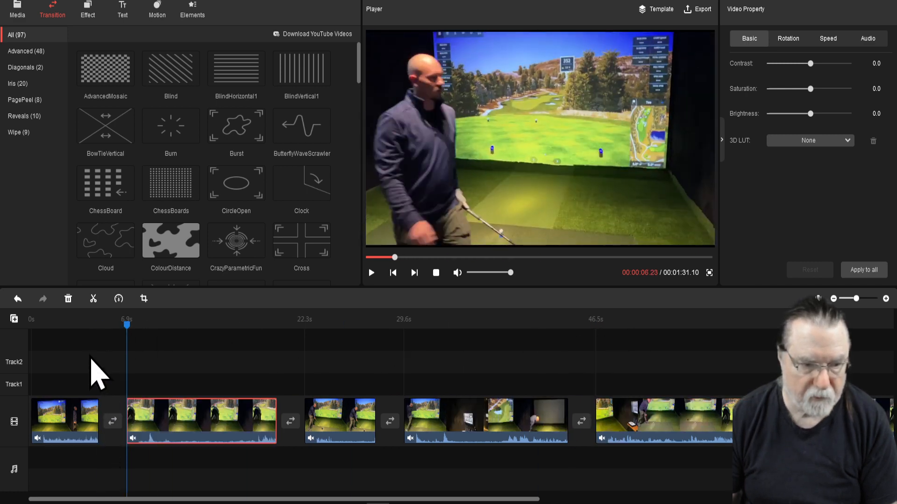
pyautogui.click(95, 301)
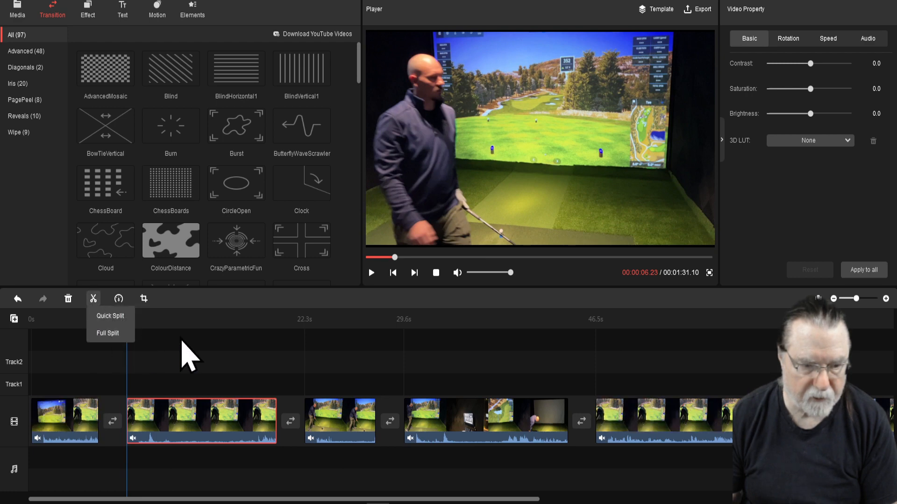
pyautogui.click(225, 351)
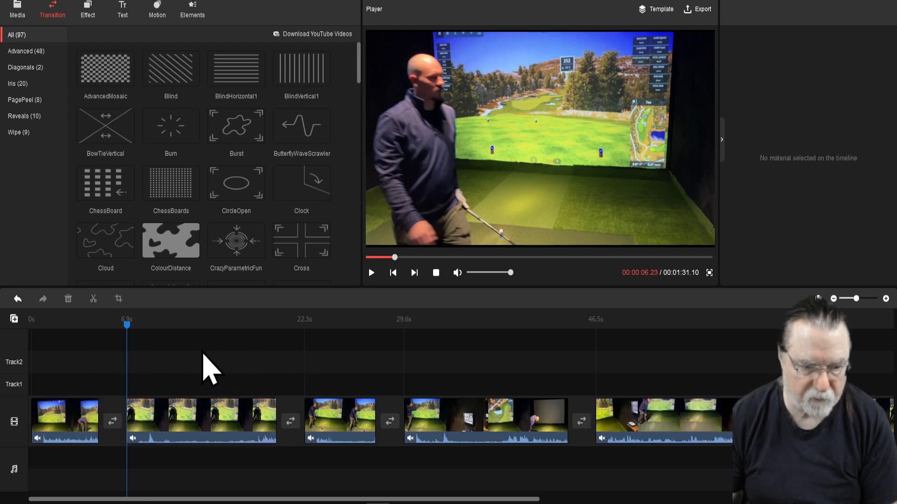
# Return the playhead to the start and add a BlindVertical1 transition between the first and second clips.
pyautogui.moveTo(127, 324)
pyautogui.mouseDown()
pyautogui.moveTo(422, 362)
pyautogui.moveTo(472, 359)
pyautogui.moveTo(123, 358)
pyautogui.moveTo(525, 367)
pyautogui.moveTo(426, 349)
pyautogui.moveTo(31, 348)
pyautogui.mouseUp()
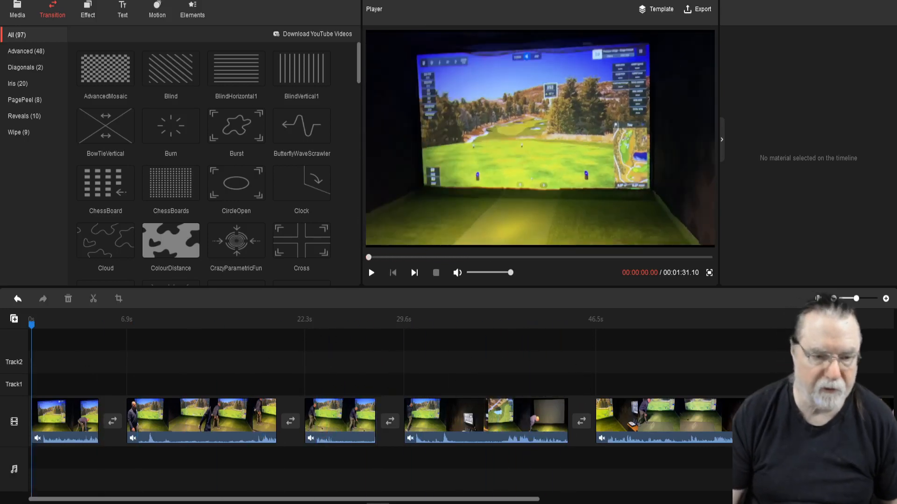
pyautogui.click(75, 416)
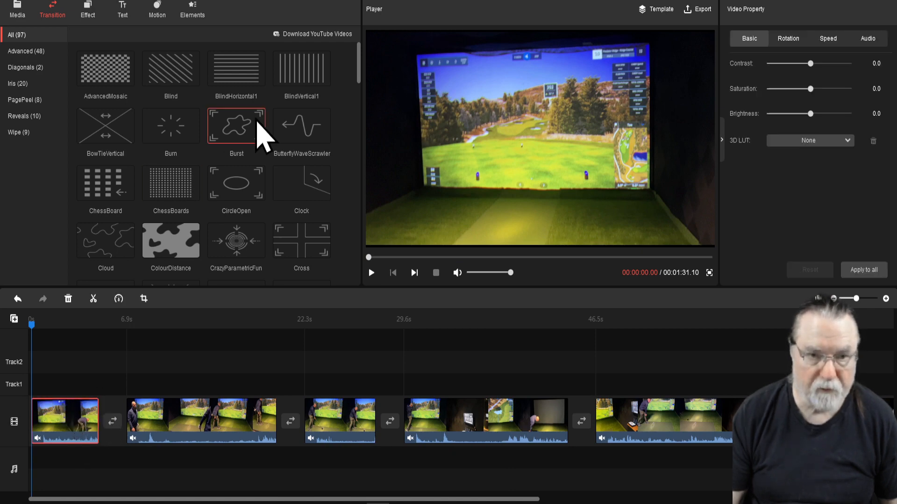
pyautogui.moveTo(317, 103)
pyautogui.click(325, 80)
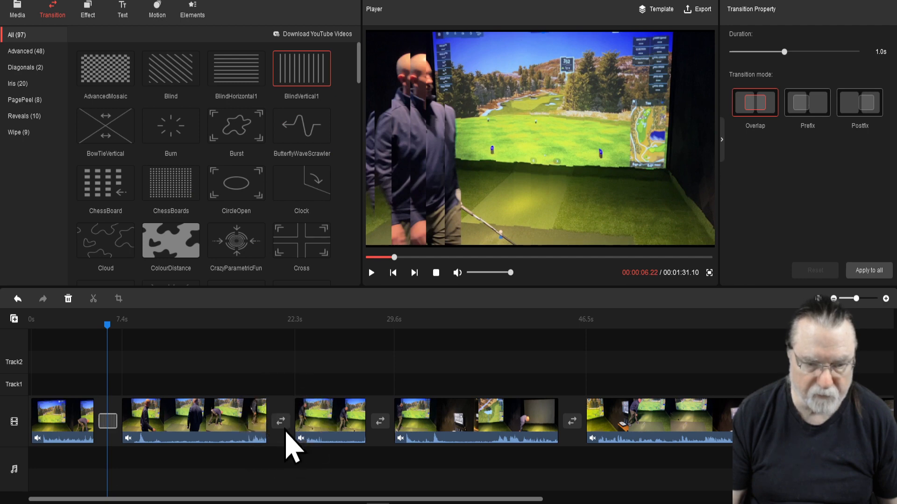
pyautogui.click(103, 420)
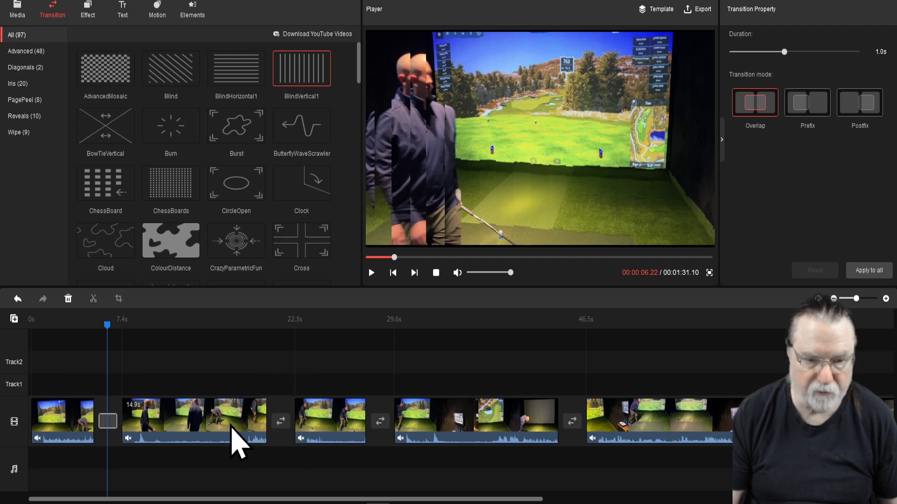
# Add a ChessBoards transition after the second clip and a CrazyParametricFun transition after the third clip.
pyautogui.click(244, 423)
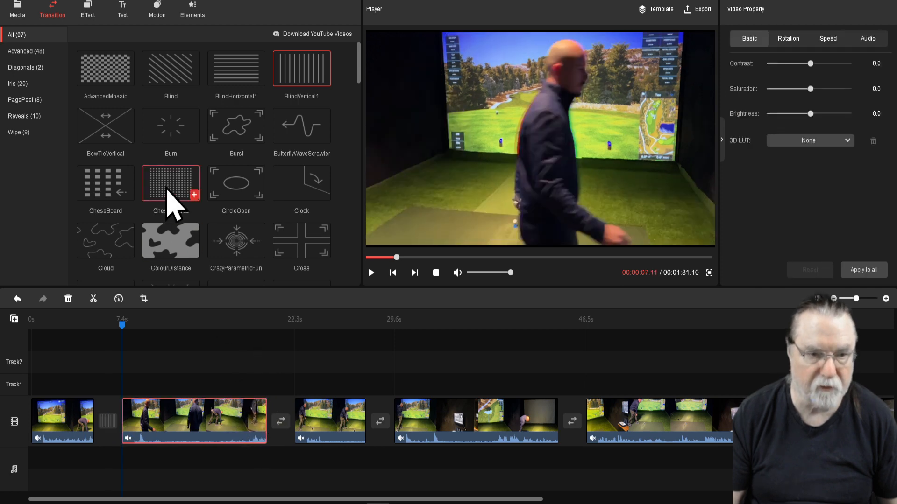
pyautogui.click(194, 195)
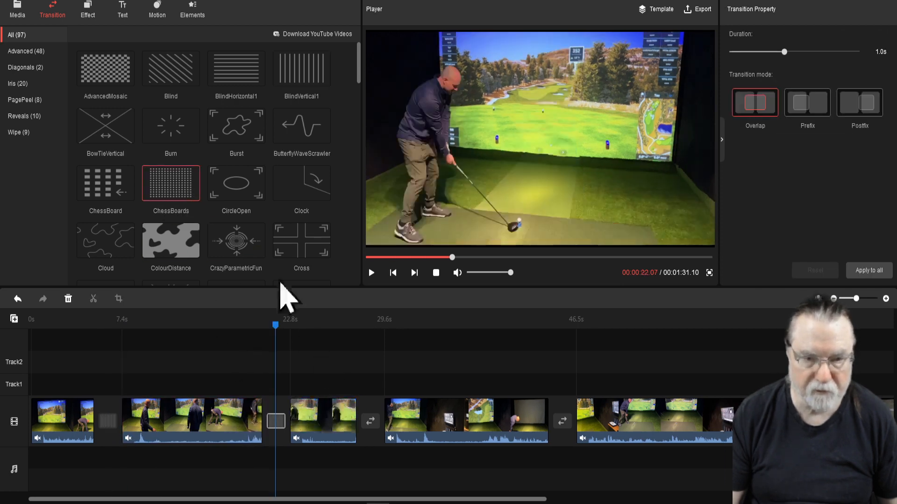
pyautogui.click(344, 423)
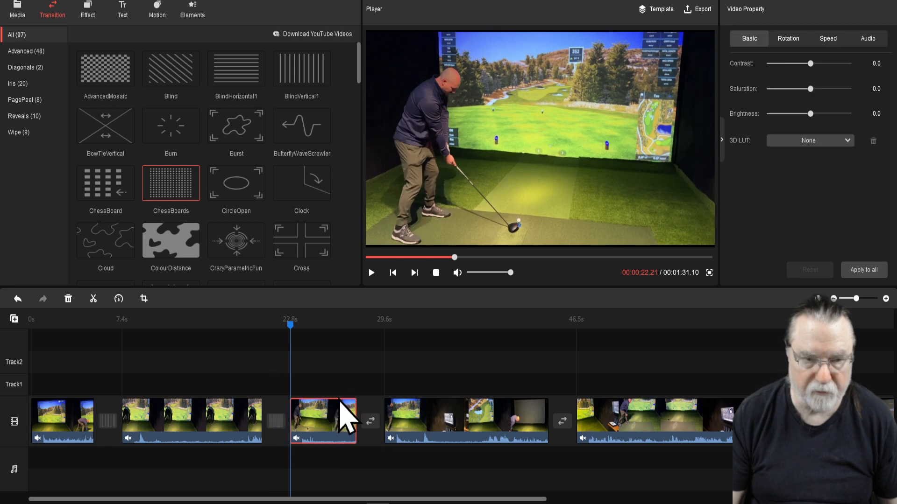
pyautogui.click(260, 253)
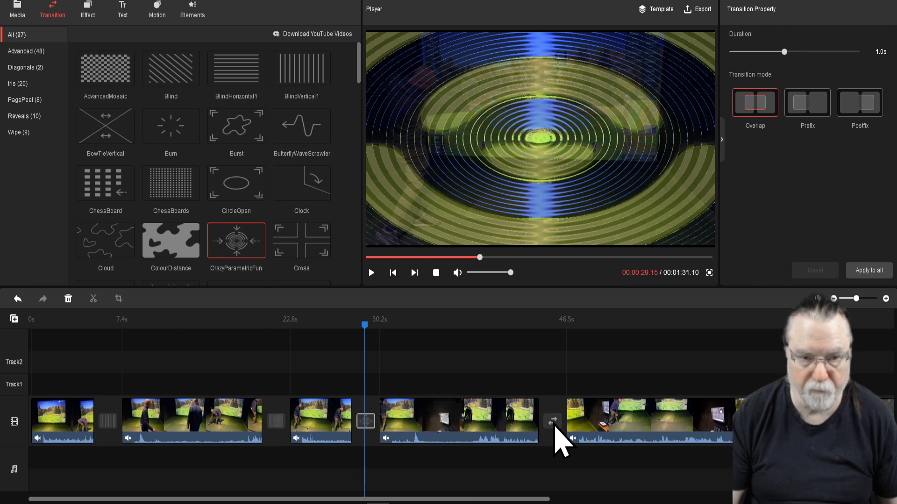
# Add a Kaleidoscope transition between the fourth and fifth clips.
pyautogui.click(526, 417)
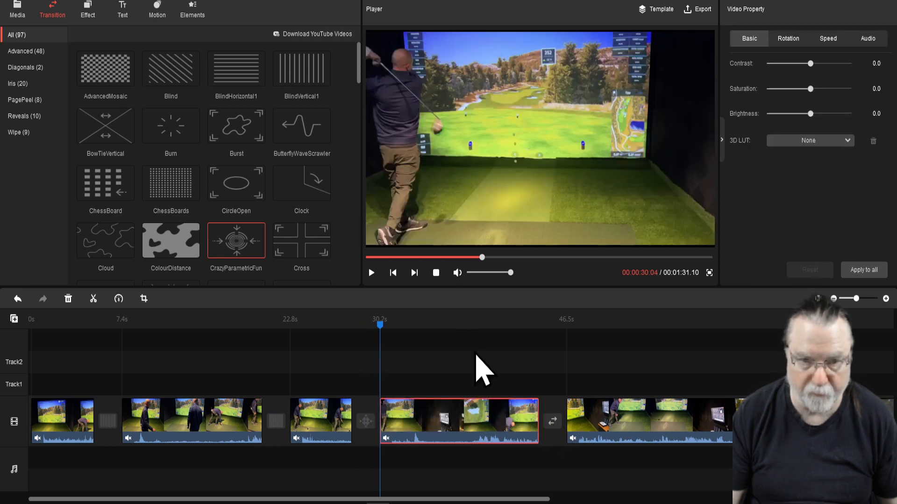
pyautogui.moveTo(361, 74); pyautogui.dragTo(350, 149)
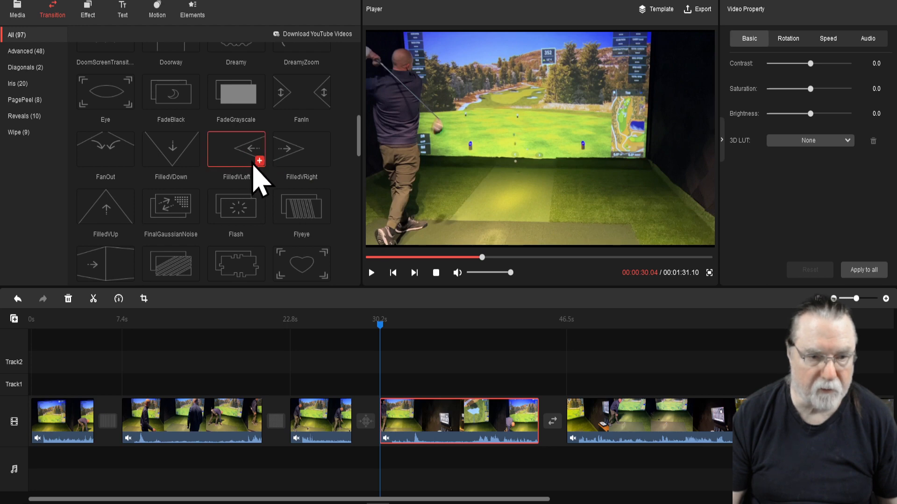
pyautogui.scroll(-3, 256, 180)
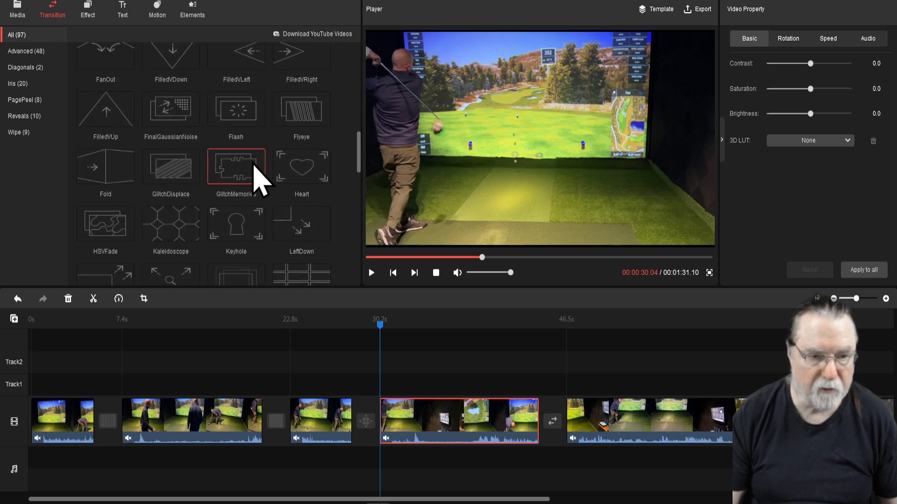
pyautogui.scroll(-1, 256, 180)
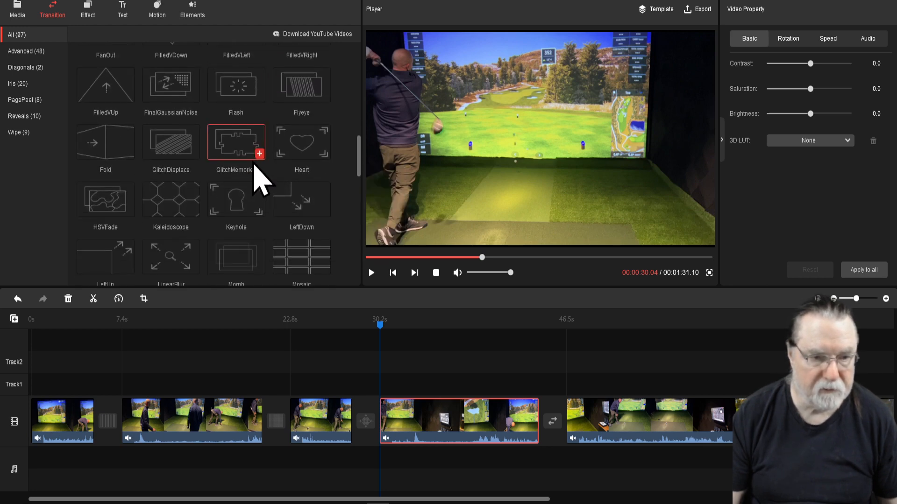
pyautogui.scroll(-1, 256, 180)
pyautogui.moveTo(223, 206)
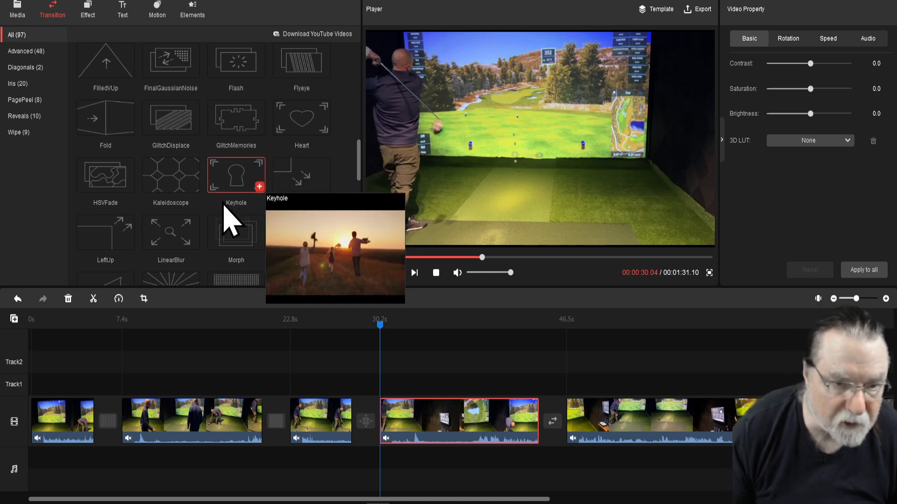
pyautogui.click(194, 186)
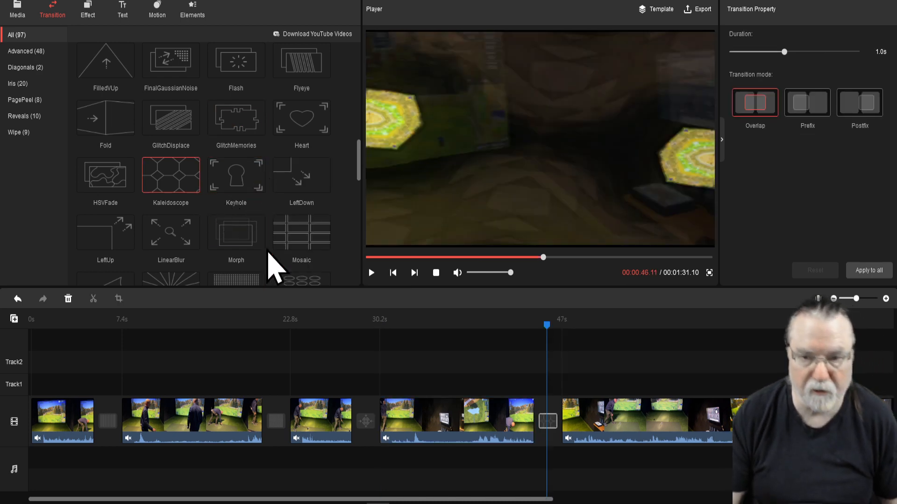
# Play the timeline from the start through the Kaleidoscope transition to preview all four transitions.
pyautogui.click(436, 273)
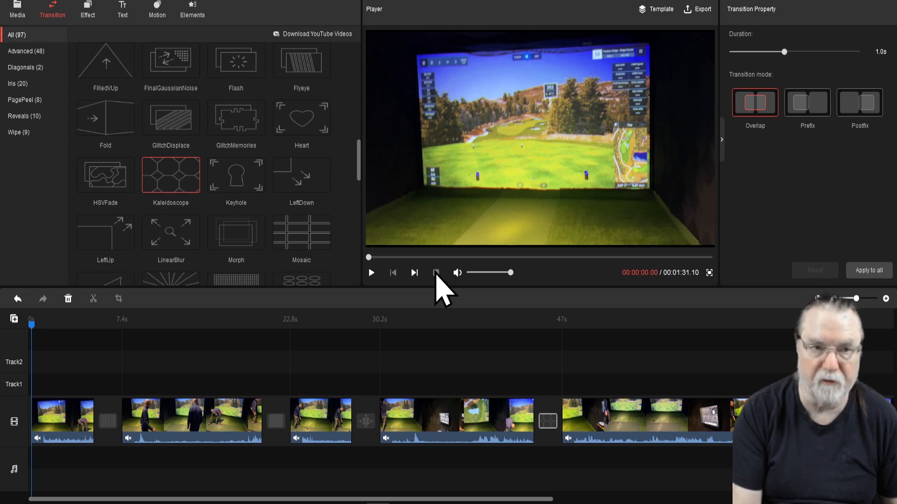
pyautogui.press('space')
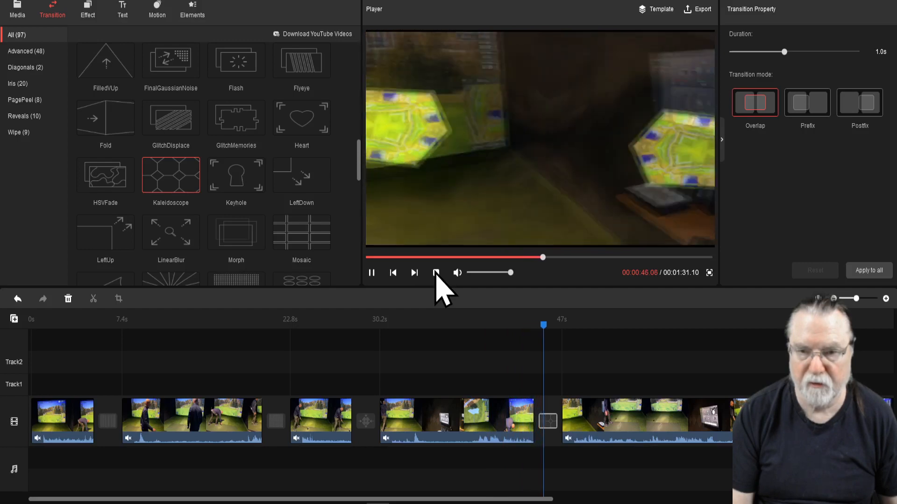
pyautogui.click(436, 272)
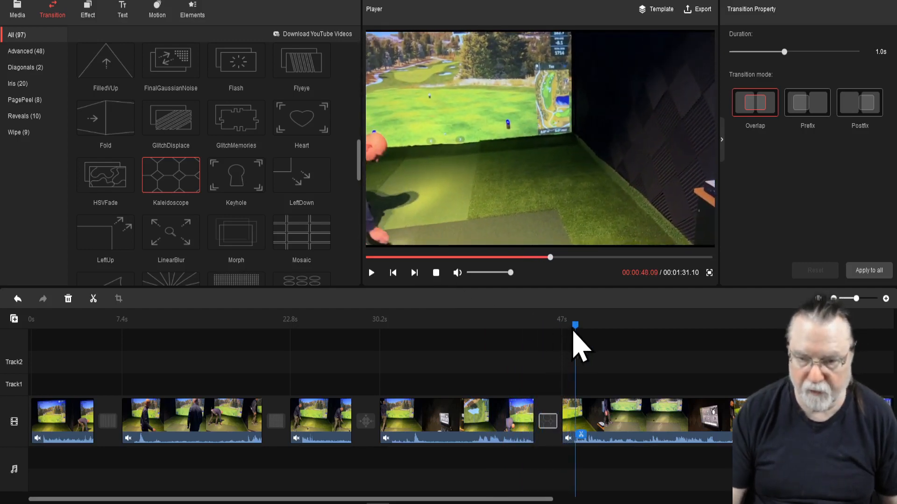
# Set the Kaleidoscope transition's duration to 2.0 seconds and play across it from just before the transition.
pyautogui.moveTo(575, 326); pyautogui.dragTo(543, 329)
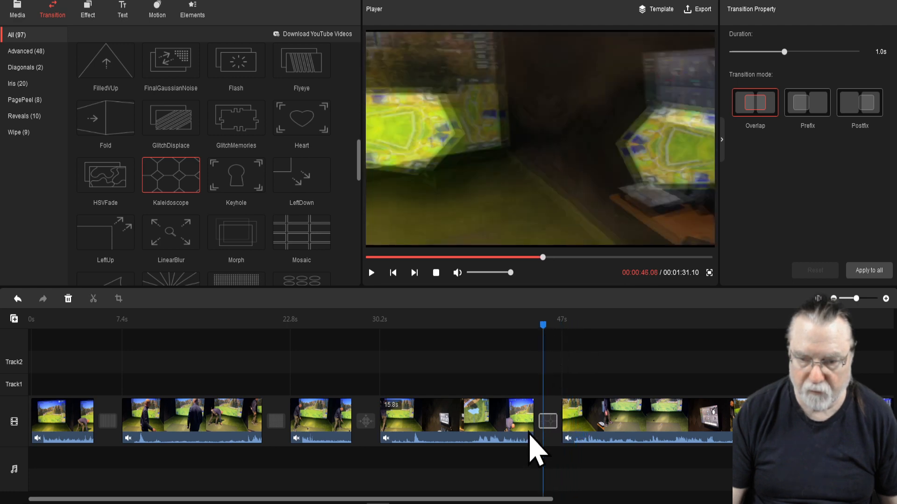
pyautogui.rightClick(548, 423)
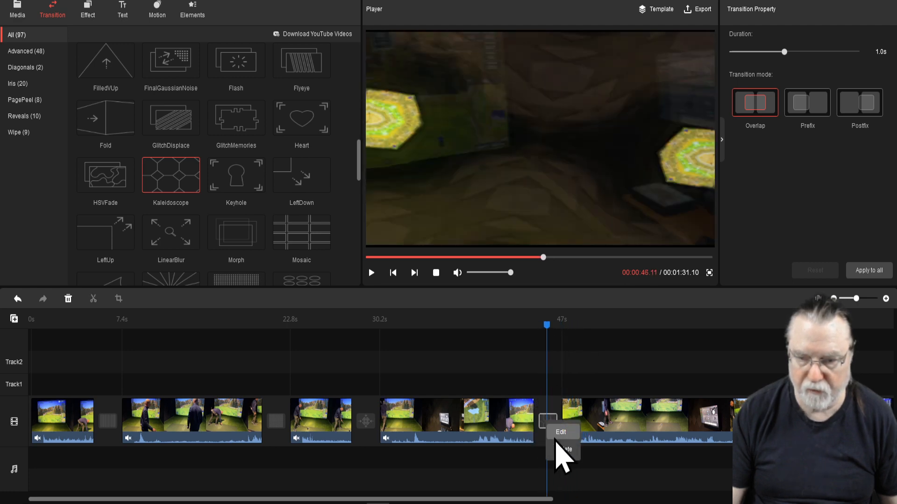
pyautogui.click(558, 433)
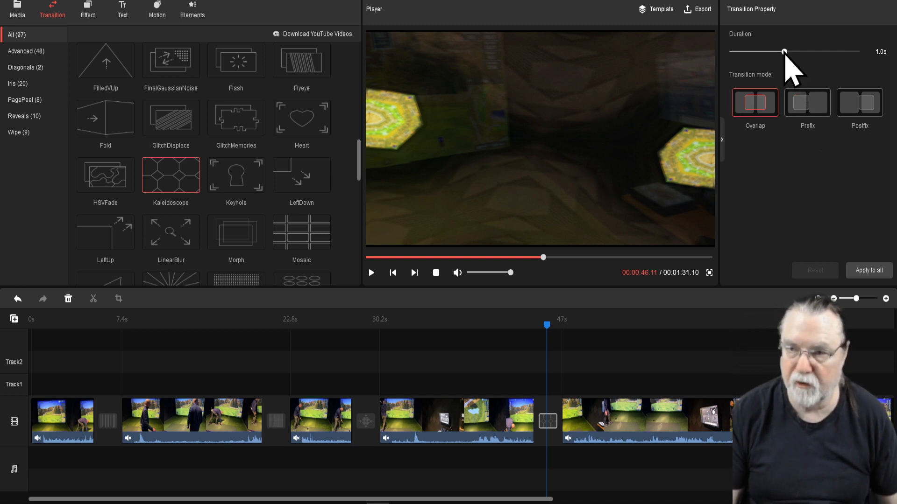
pyautogui.moveTo(774, 57); pyautogui.dragTo(869, 64)
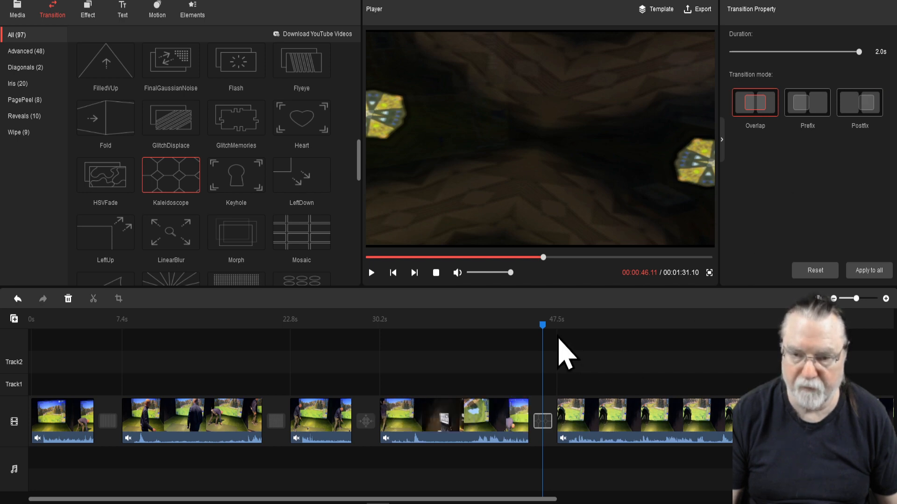
pyautogui.moveTo(542, 326); pyautogui.dragTo(524, 327)
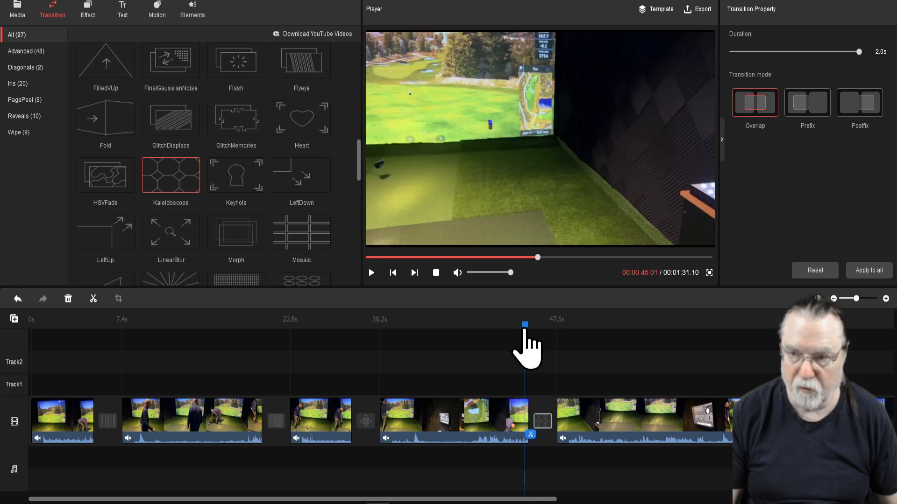
pyautogui.press('space')
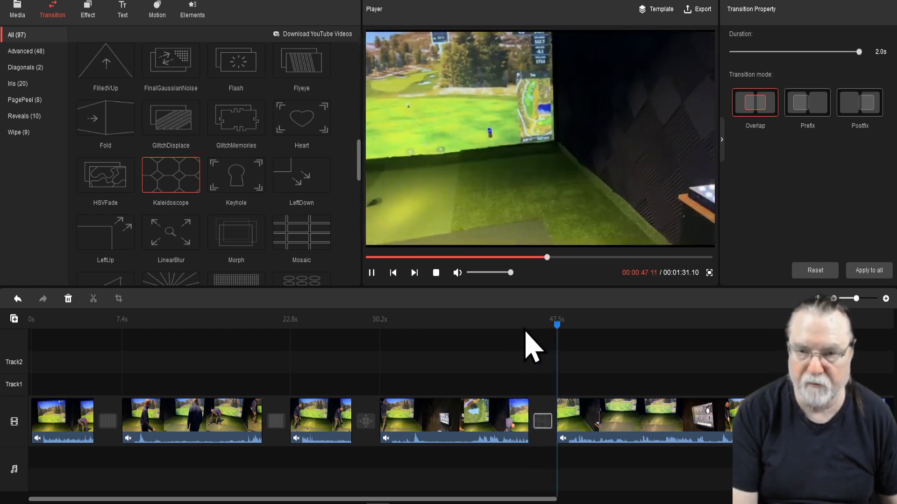
pyautogui.press('space')
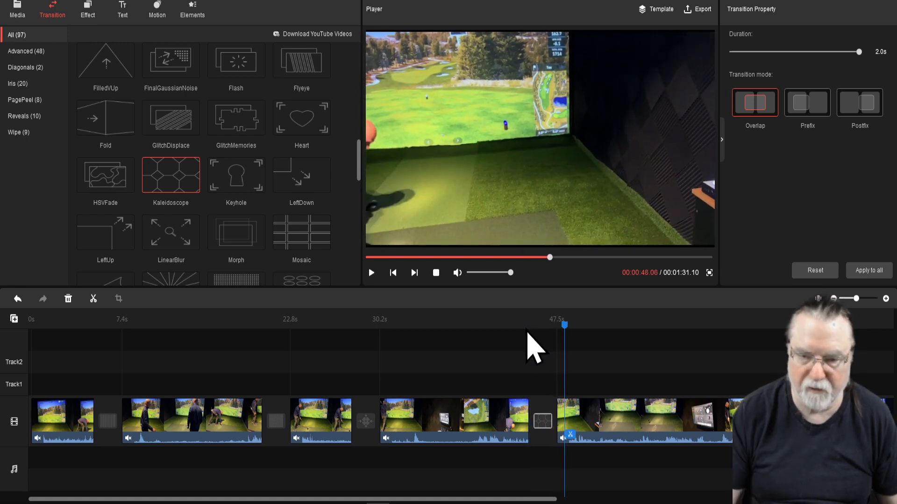
# Set the CrazyParametricFun transition to a duration of 1.5 seconds in Postfix mode and play across it.
pyautogui.moveTo(565, 327); pyautogui.dragTo(353, 328)
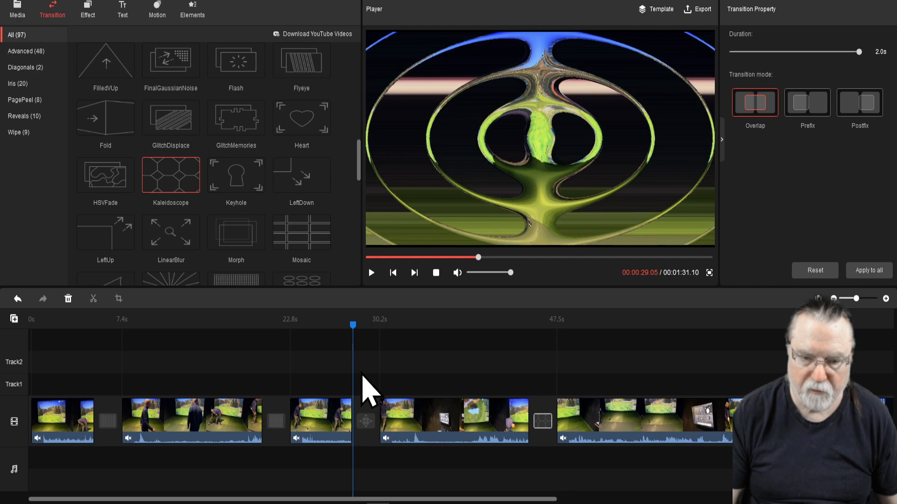
pyautogui.click(366, 421)
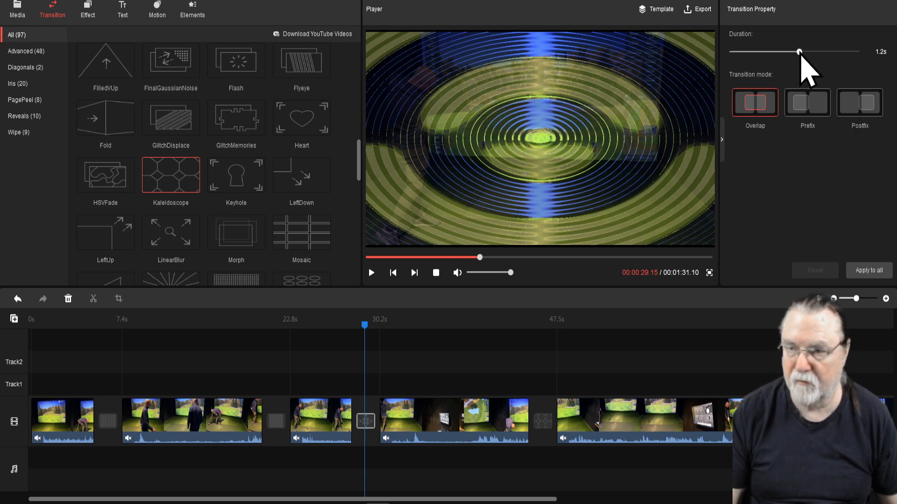
pyautogui.moveTo(800, 53); pyautogui.dragTo(815, 52)
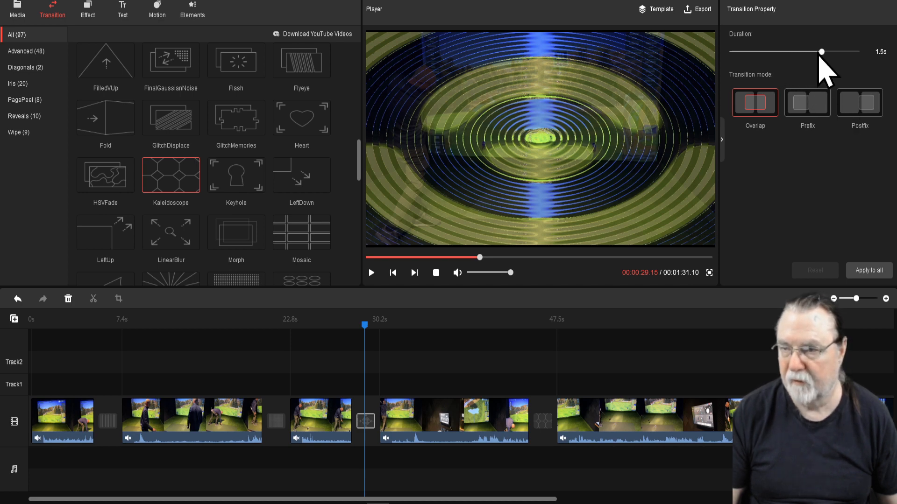
pyautogui.click(858, 107)
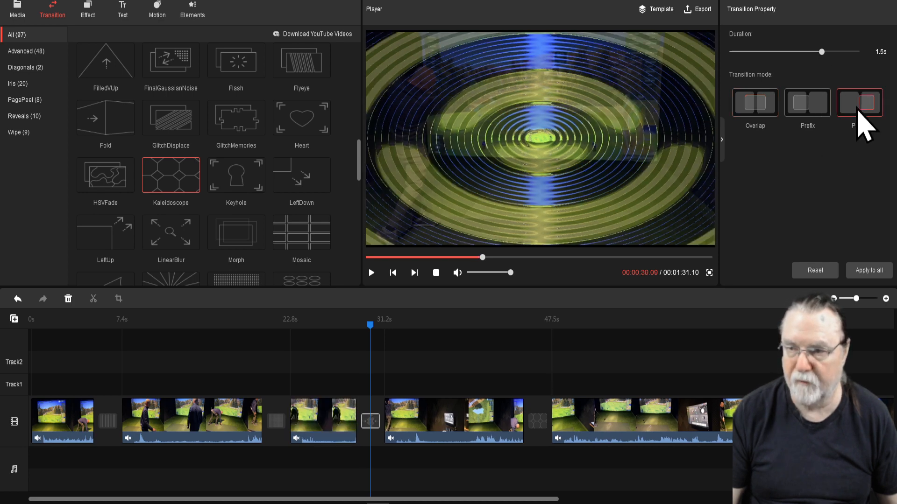
pyautogui.moveTo(368, 327); pyautogui.dragTo(356, 328)
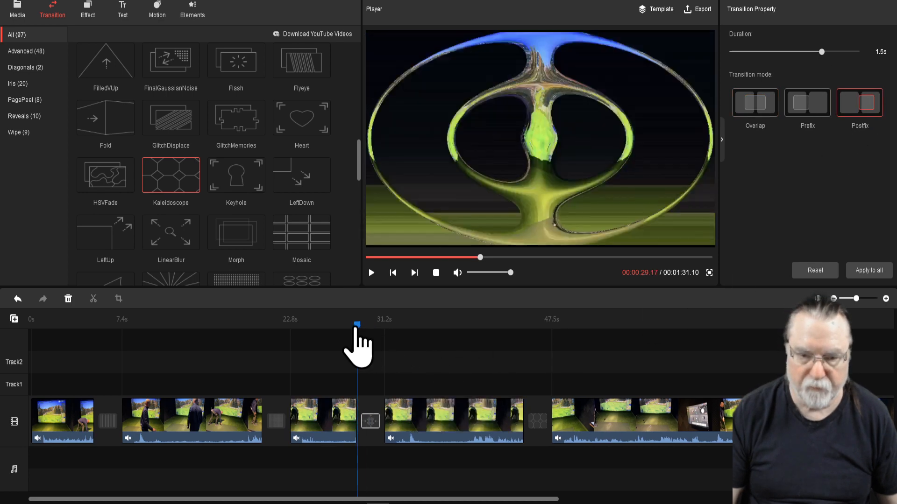
pyautogui.press('space')
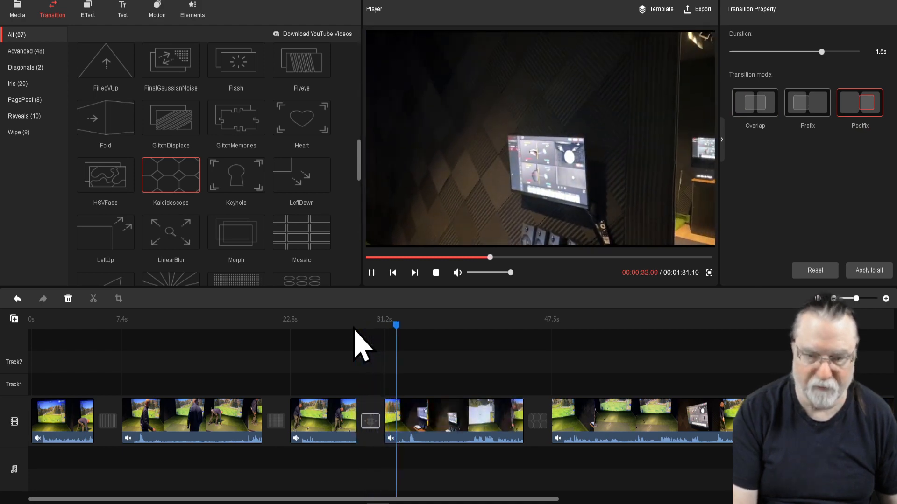
pyautogui.press('space')
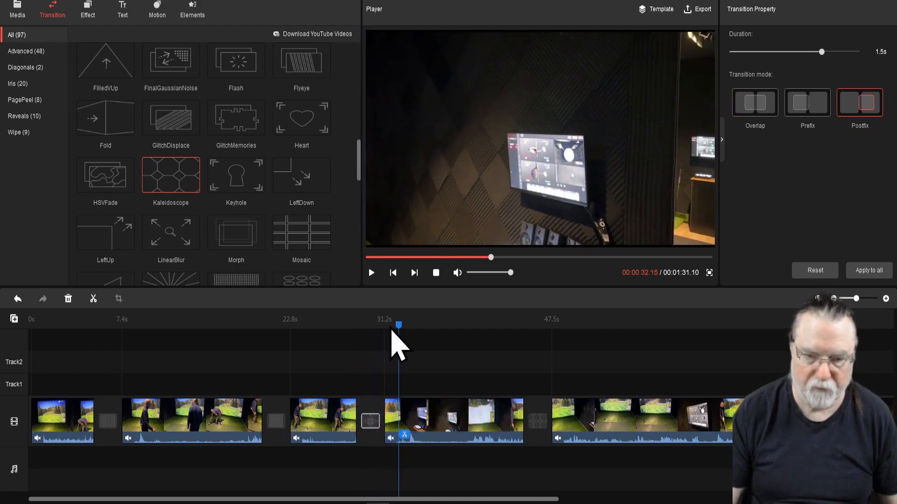
# Set the ChessBoards transition's duration to 2.0 seconds and move the playhead back to 5 seconds in the first clip.
pyautogui.moveTo(397, 325); pyautogui.dragTo(262, 327)
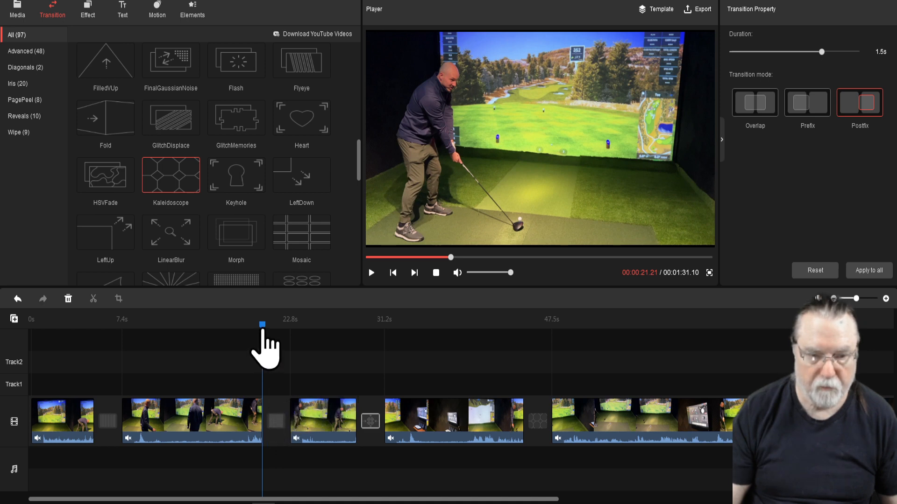
pyautogui.click(279, 422)
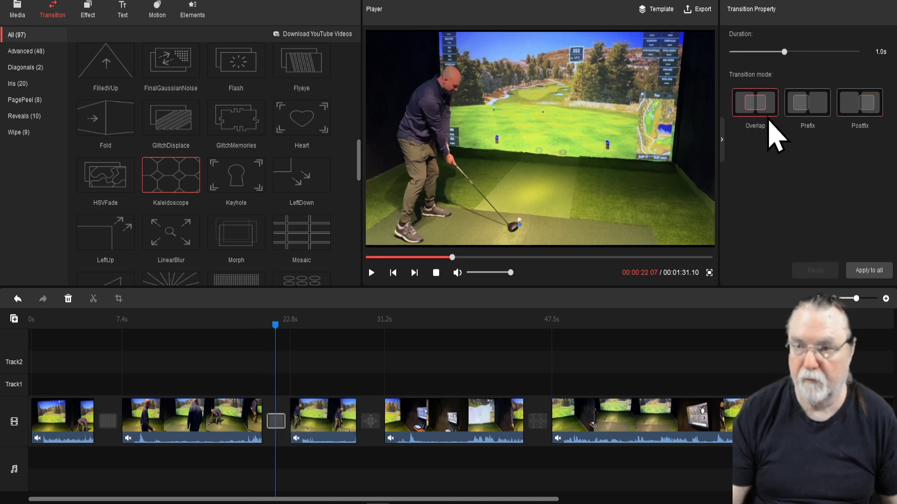
pyautogui.moveTo(785, 51); pyautogui.dragTo(859, 52)
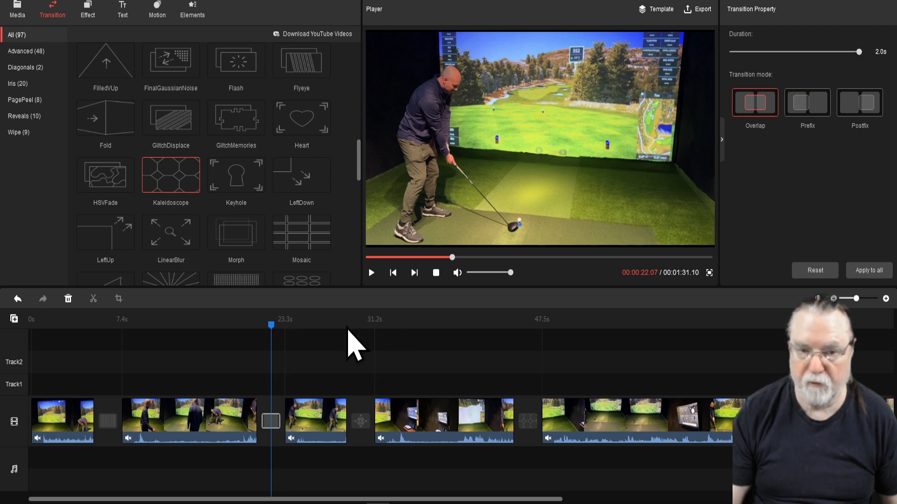
pyautogui.moveTo(274, 327)
pyautogui.mouseDown()
pyautogui.moveTo(255, 326)
pyautogui.moveTo(284, 340)
pyautogui.moveTo(231, 341)
pyautogui.moveTo(275, 357)
pyautogui.moveTo(81, 353)
pyautogui.mouseUp()
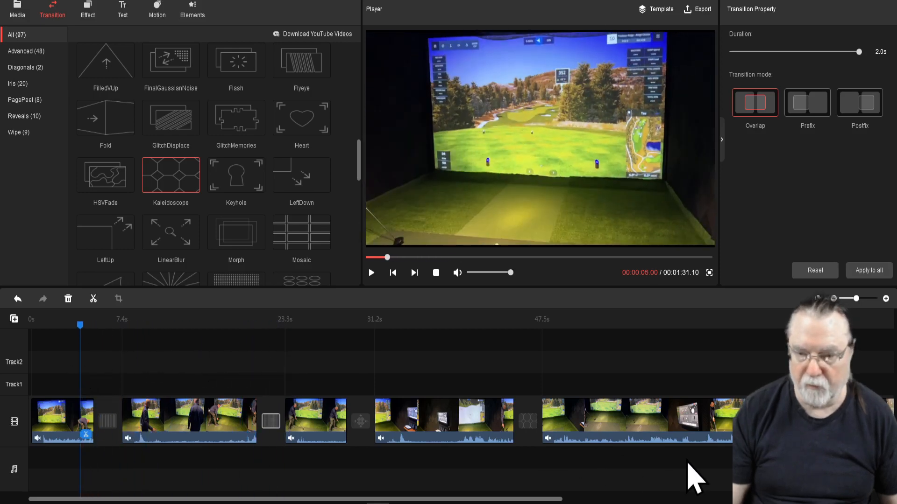
# Delete all four transitions between the split clips, working from the last one back to the first.
pyautogui.rightClick(526, 424)
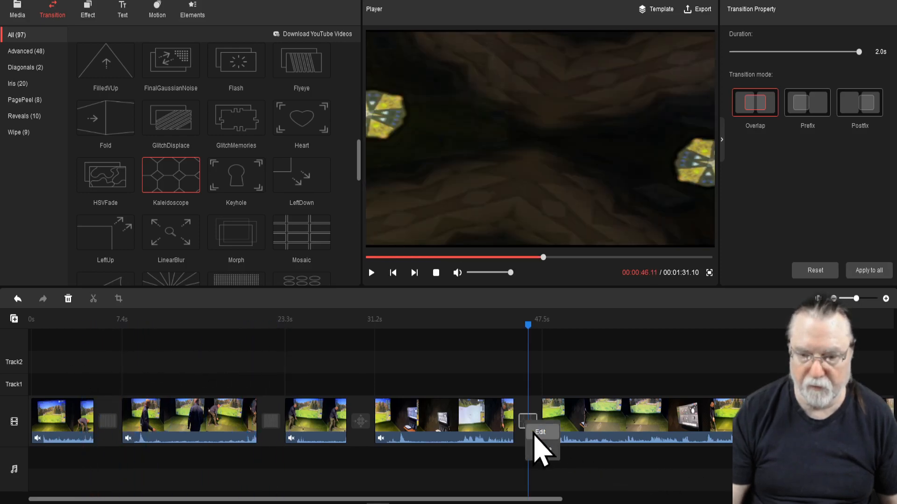
pyautogui.click(541, 450)
pyautogui.click(361, 423)
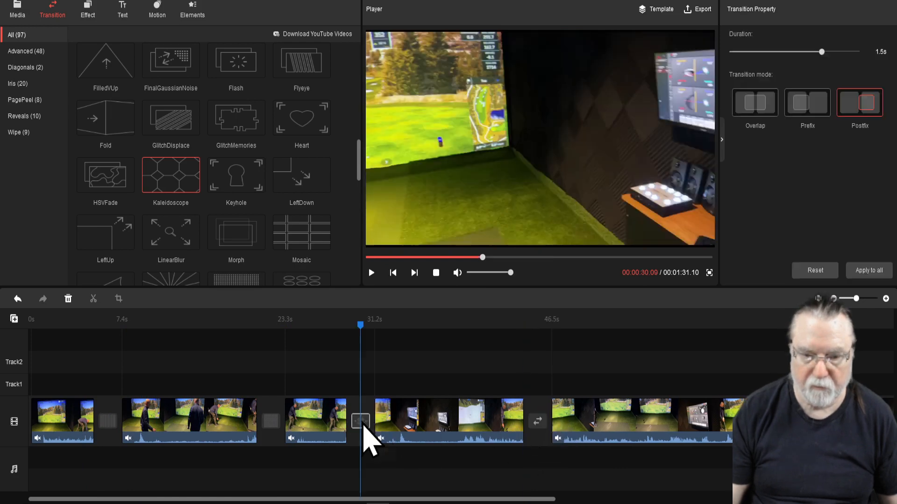
pyautogui.rightClick(362, 423)
pyautogui.click(377, 449)
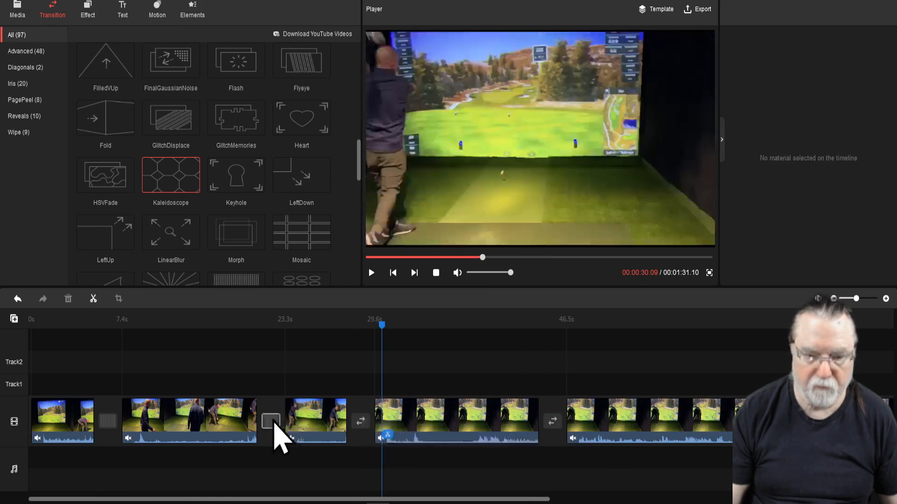
pyautogui.click(276, 422)
pyautogui.rightClick(276, 422)
pyautogui.click(285, 448)
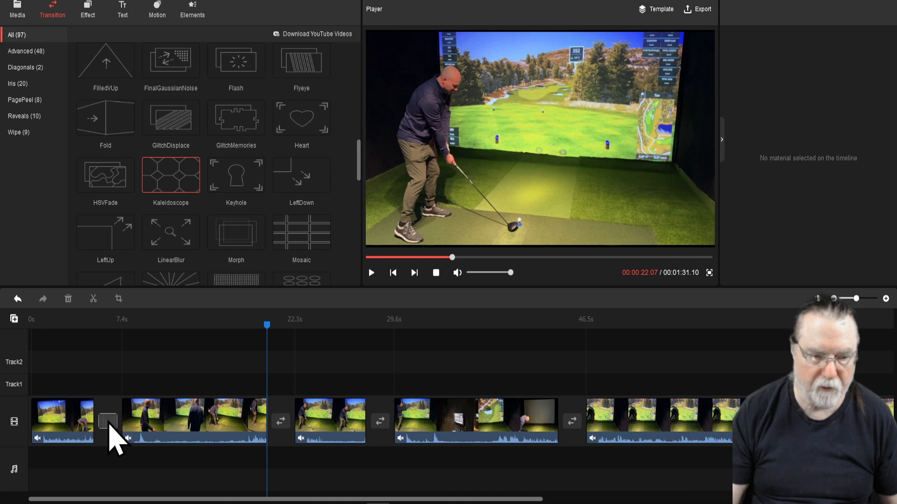
pyautogui.click(109, 422)
pyautogui.rightClick(109, 423)
pyautogui.click(122, 450)
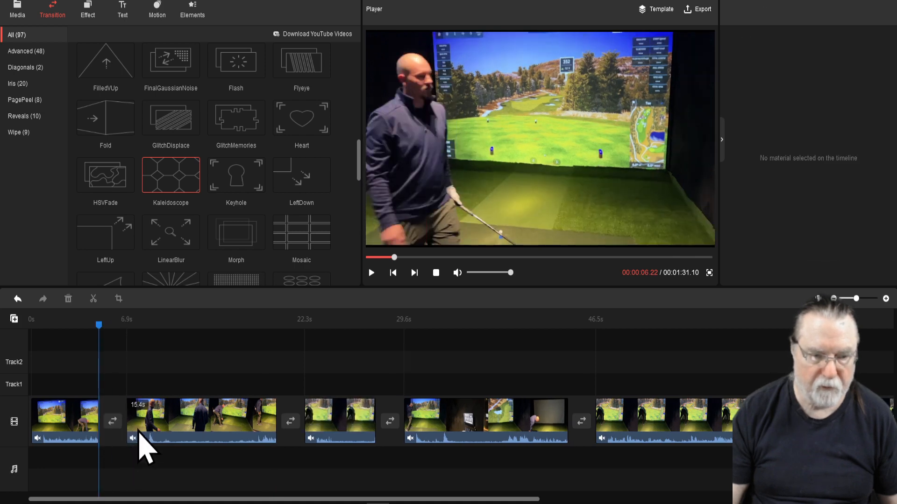
# Play across the cut between the first and second clips, then return the playhead to the start of the timeline.
pyautogui.moveTo(98, 327); pyautogui.dragTo(82, 330)
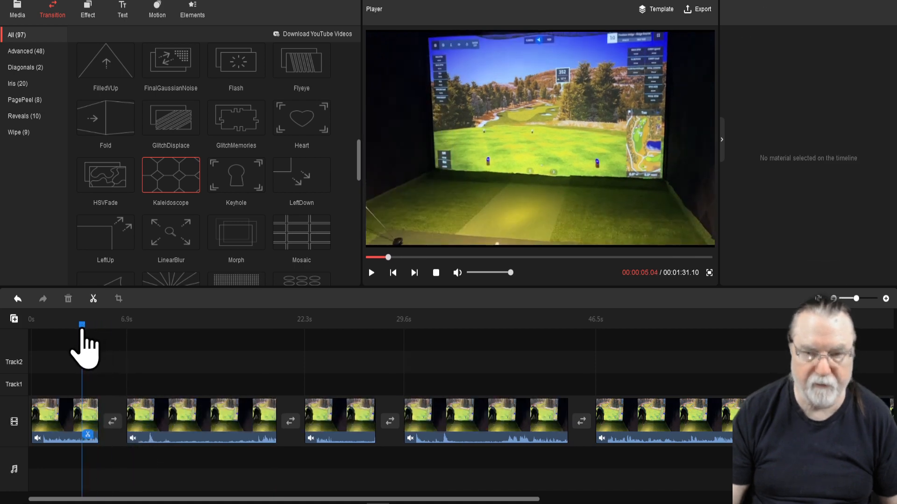
pyautogui.press('space')
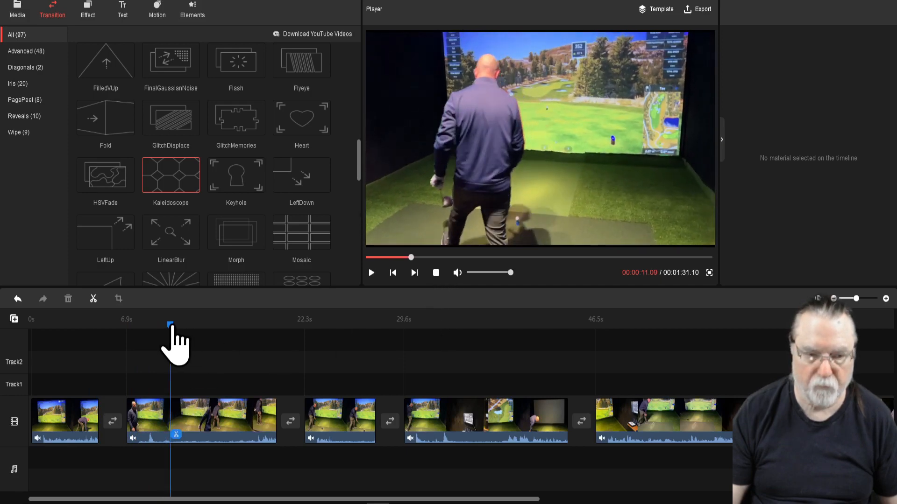
pyautogui.moveTo(172, 326); pyautogui.dragTo(83, 327)
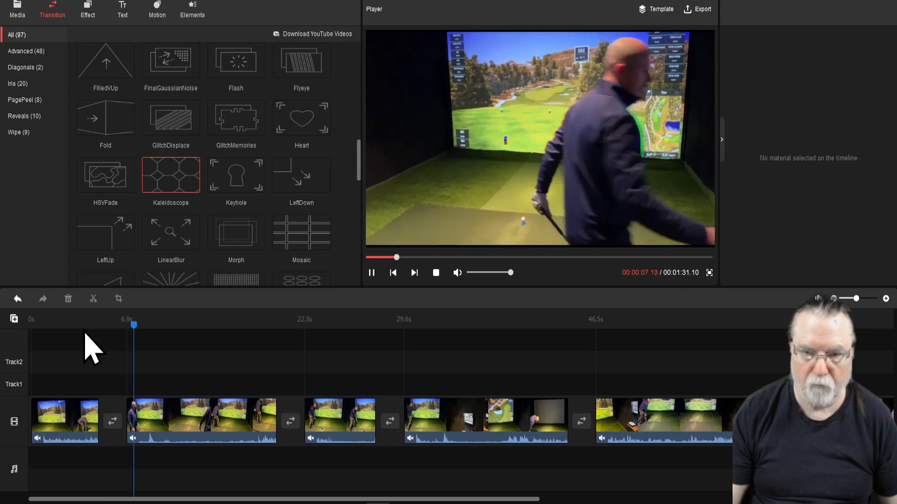
pyautogui.press('space')
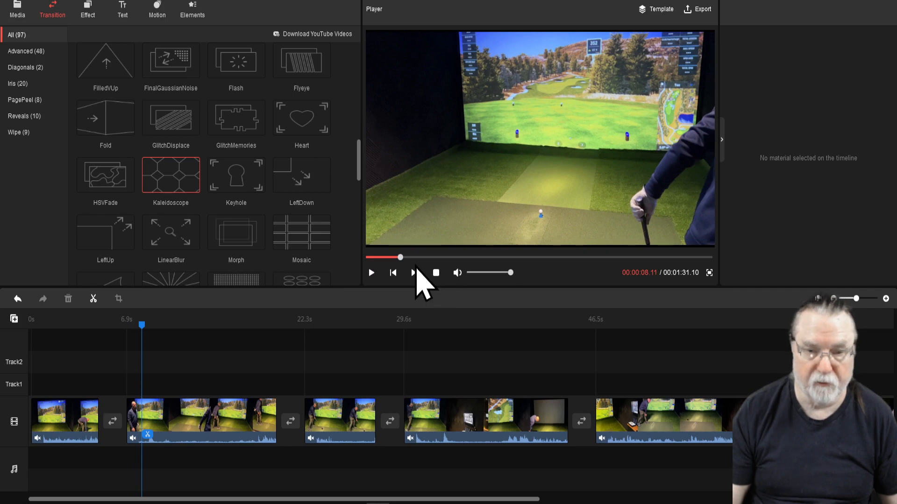
pyautogui.moveTo(400, 258); pyautogui.dragTo(357, 280)
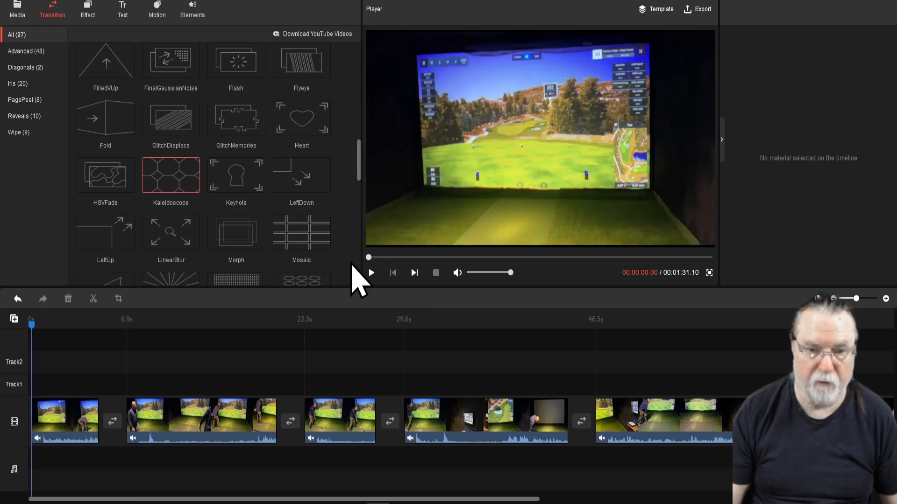
# Apply the Lomo effect to the first clip and the Kevin effect to the second clip.
pyautogui.click(90, 11)
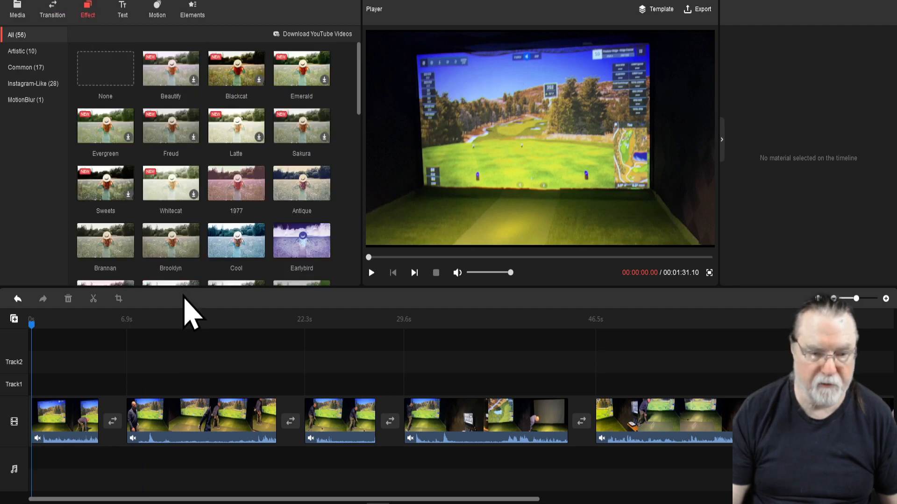
pyautogui.click(70, 423)
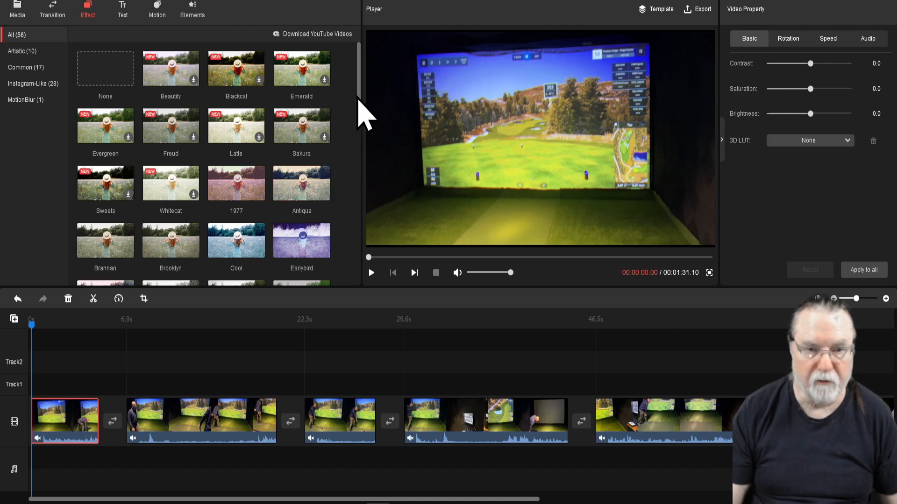
pyautogui.moveTo(359, 109); pyautogui.dragTo(361, 180)
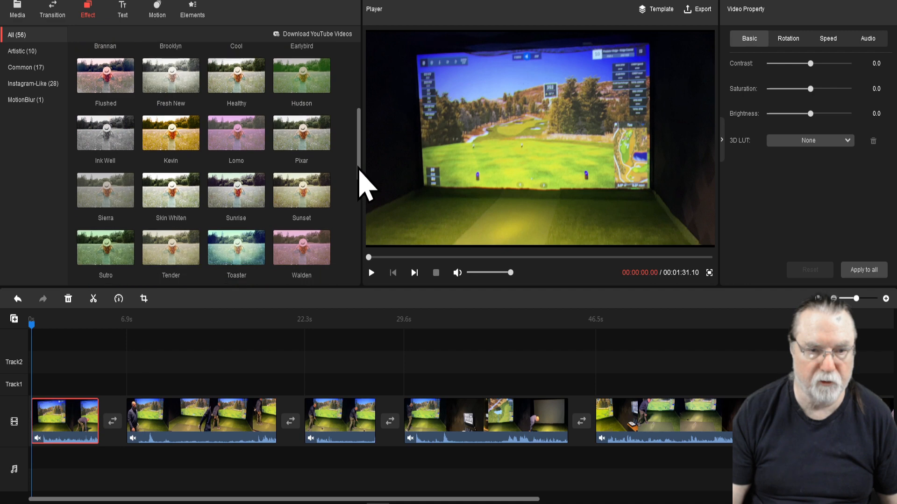
pyautogui.click(260, 146)
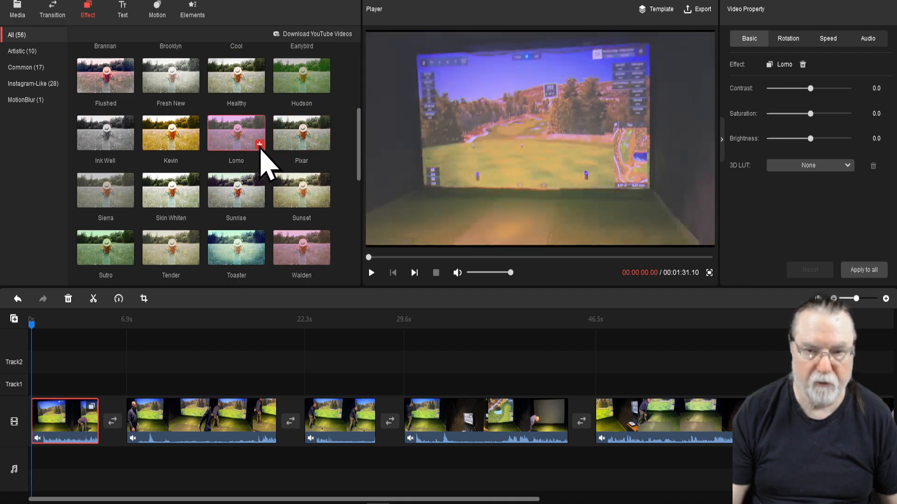
pyautogui.click(227, 416)
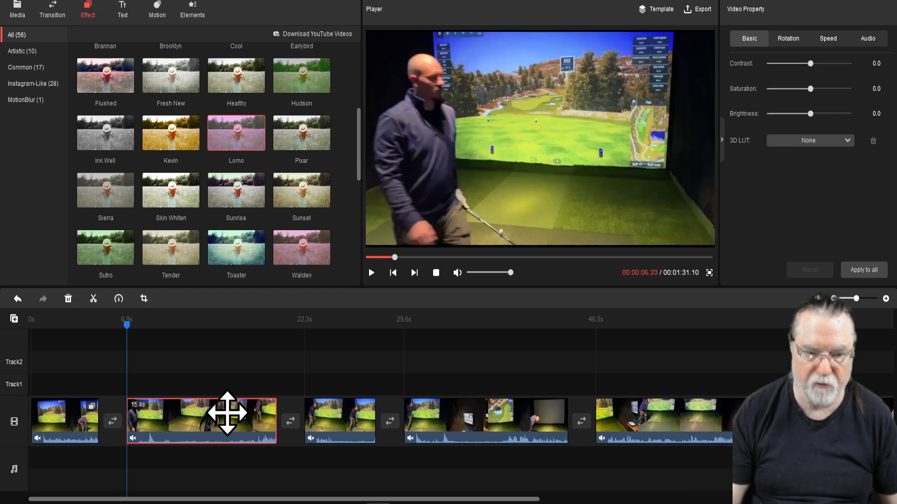
pyautogui.click(195, 145)
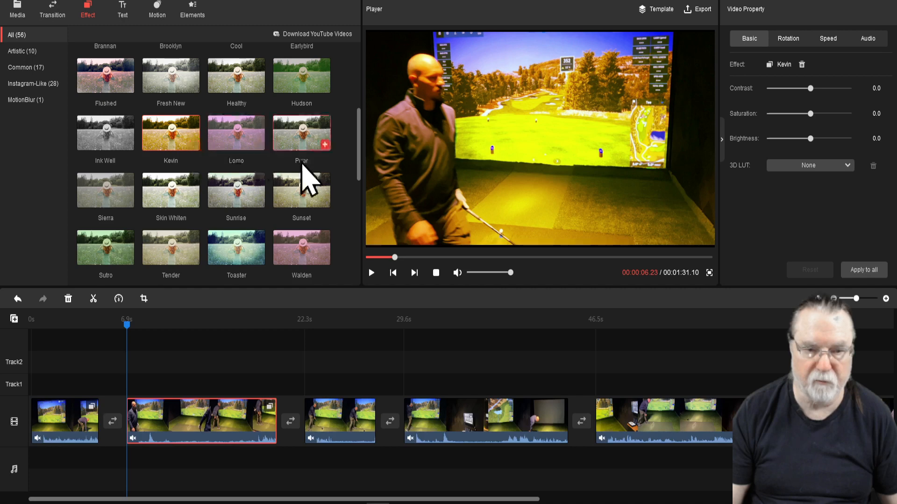
# Apply the Pixar effect to the third clip and the Toaster effect to the fourth clip.
pyautogui.click(330, 427)
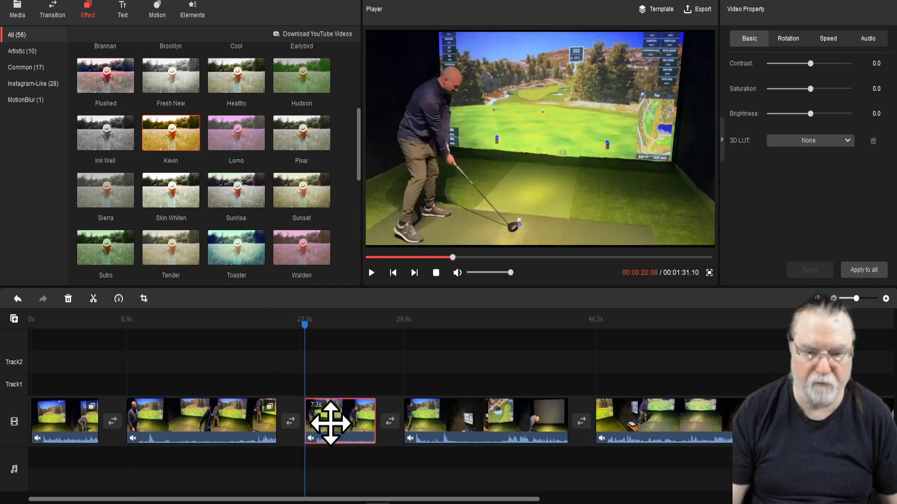
pyautogui.click(326, 148)
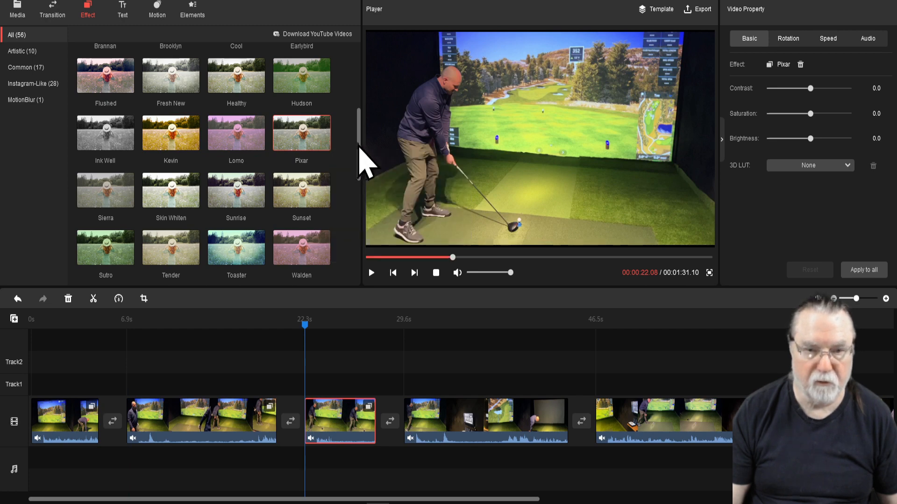
pyautogui.moveTo(359, 146); pyautogui.dragTo(359, 164)
pyautogui.click(444, 420)
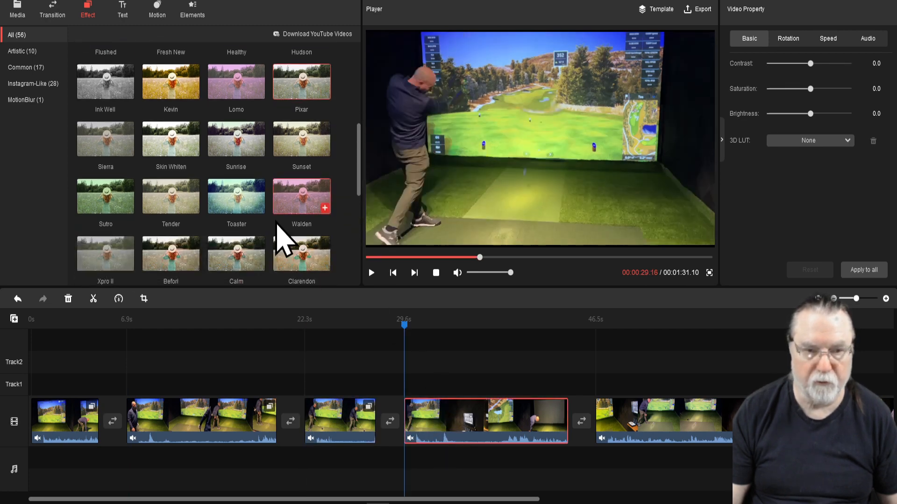
pyautogui.click(260, 208)
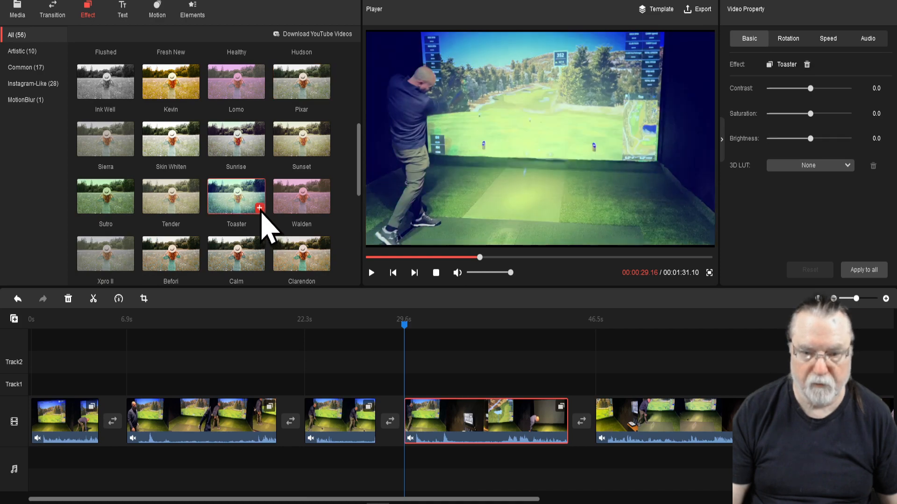
# Play the timeline from the start into the fourth clip to preview the four effects.
pyautogui.moveTo(405, 345); pyautogui.dragTo(28, 339)
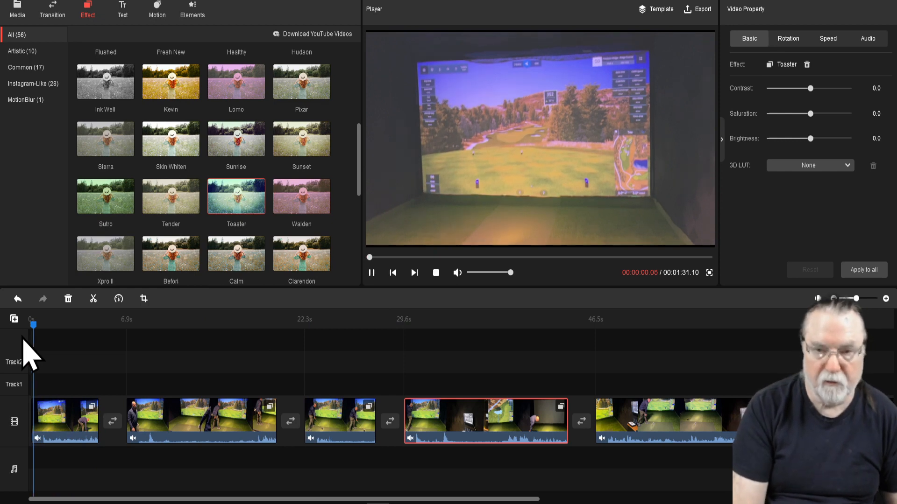
pyautogui.press('space')
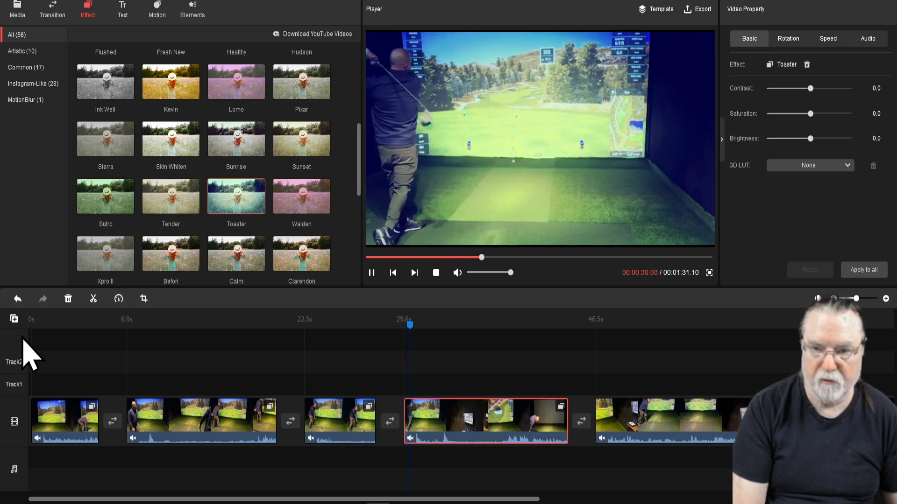
pyautogui.press('space')
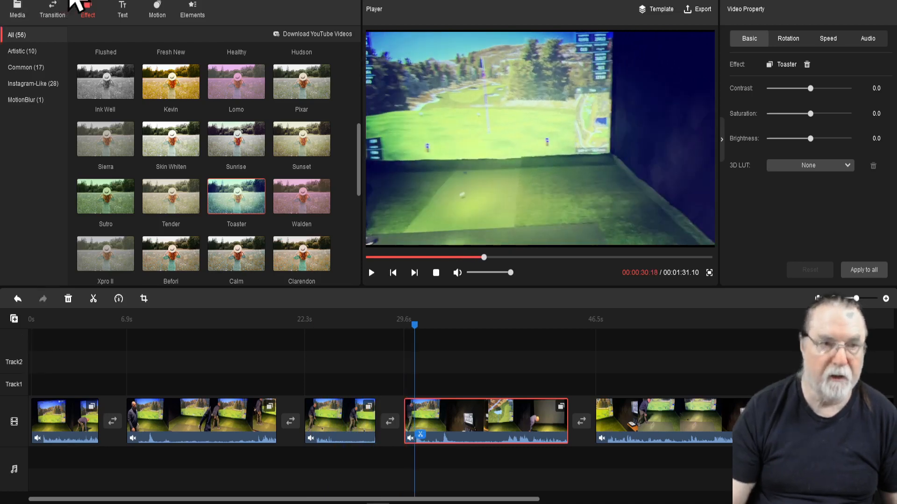
# Add an UndulatingBurnOut transition between the third and fourth clips.
pyautogui.click(51, 10)
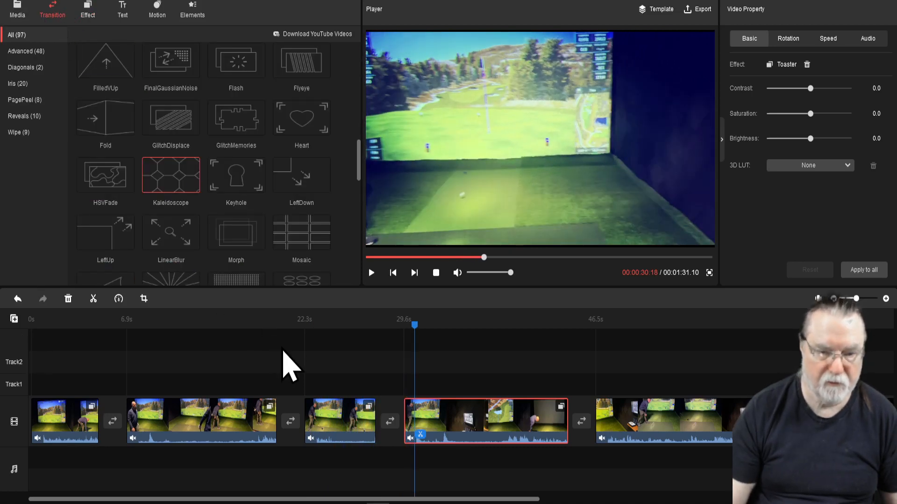
pyautogui.click(333, 423)
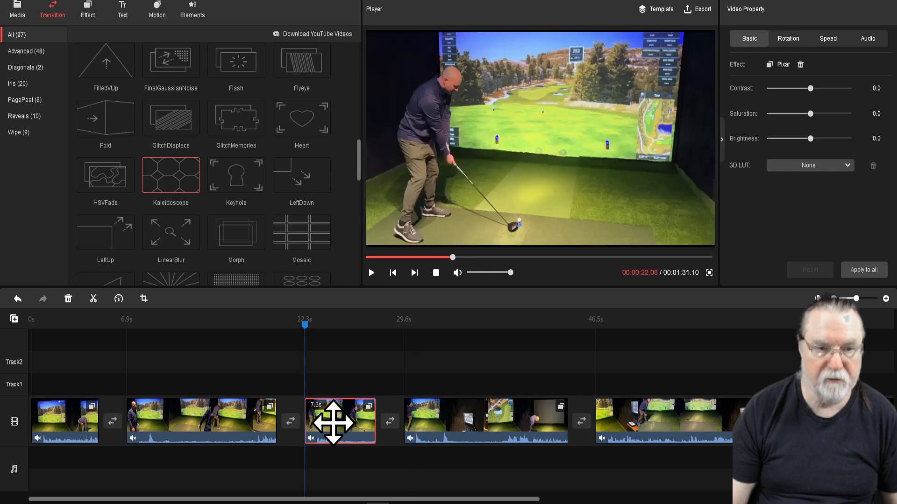
pyautogui.scroll(-4, 362, 197)
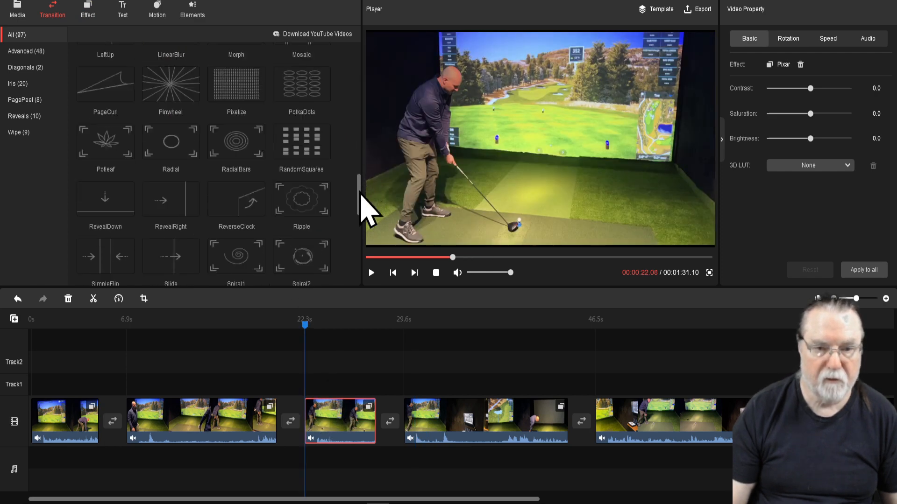
pyautogui.moveTo(360, 193); pyautogui.dragTo(358, 266)
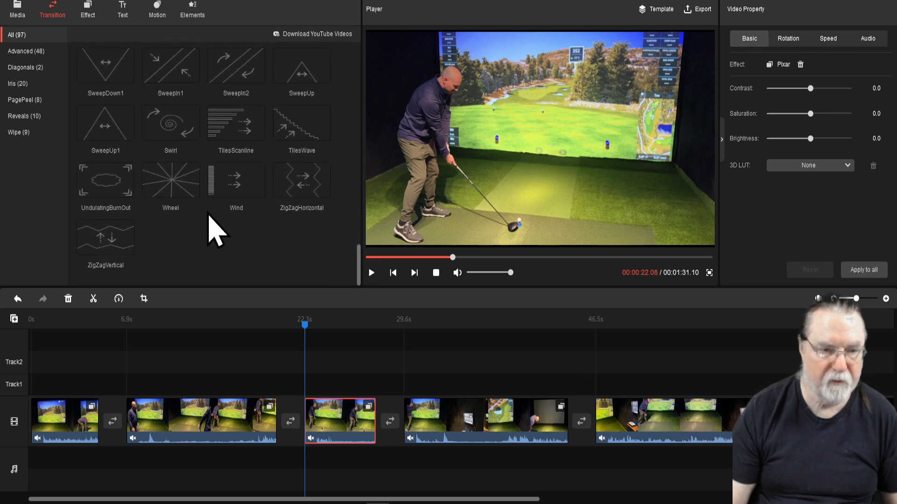
pyautogui.click(129, 192)
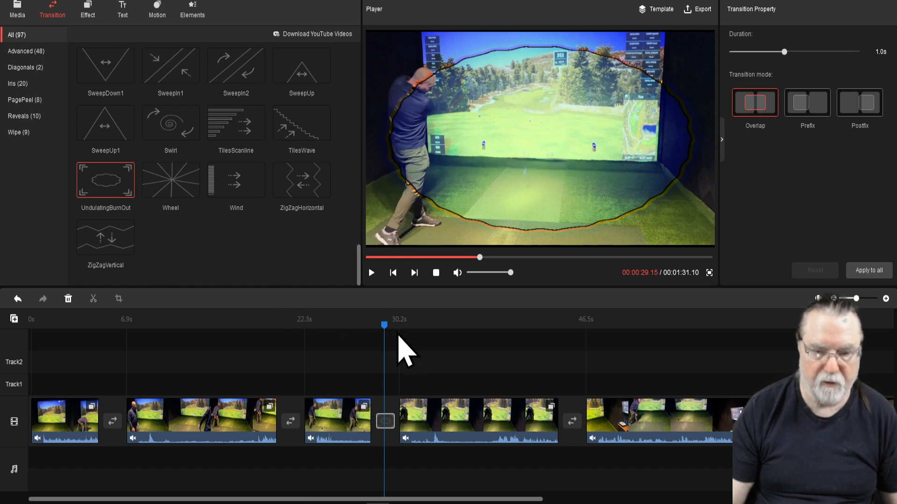
# Play across the UndulatingBurnOut transition and scrub back through it to examine how it blends the two effects.
pyautogui.moveTo(383, 327); pyautogui.dragTo(351, 331)
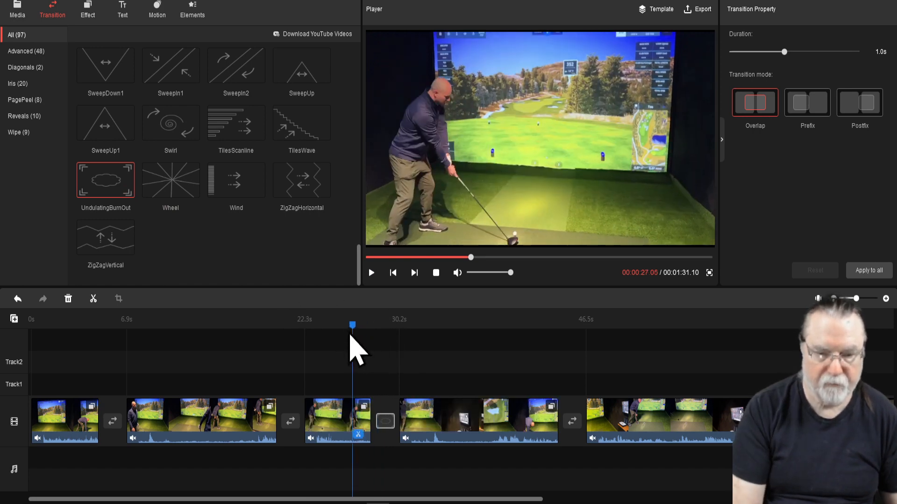
pyautogui.press('space')
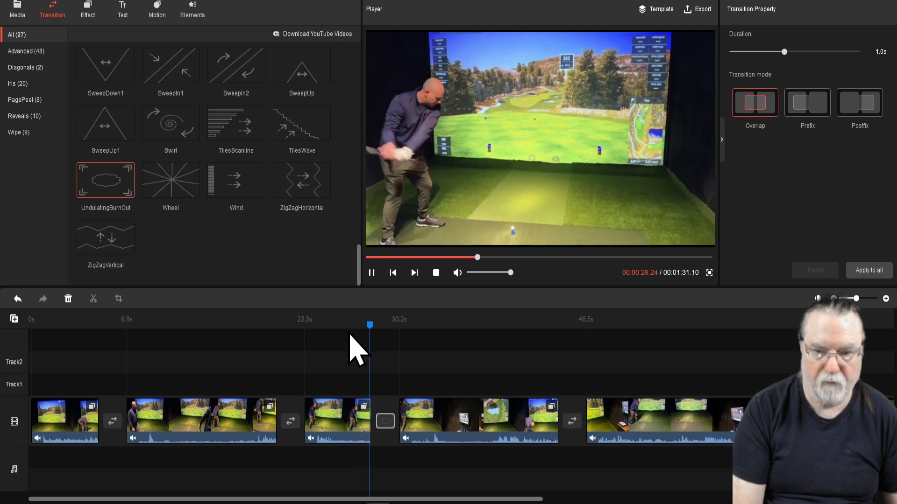
pyautogui.press('space')
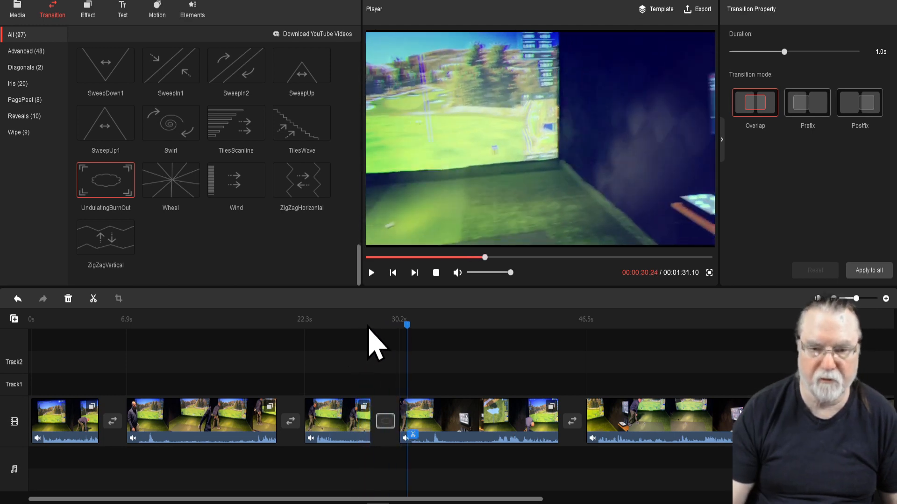
pyautogui.moveTo(404, 334)
pyautogui.mouseDown()
pyautogui.moveTo(351, 338)
pyautogui.moveTo(380, 339)
pyautogui.mouseUp()
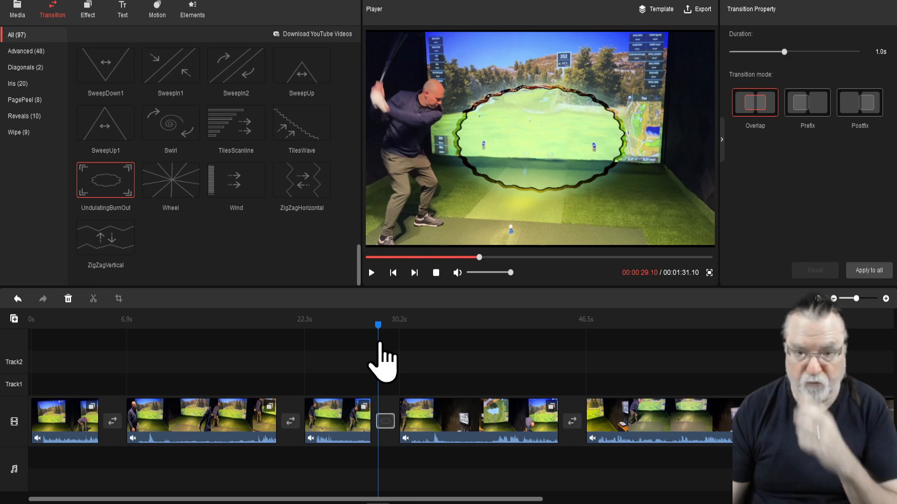
pyautogui.moveTo(378, 344); pyautogui.dragTo(345, 354)
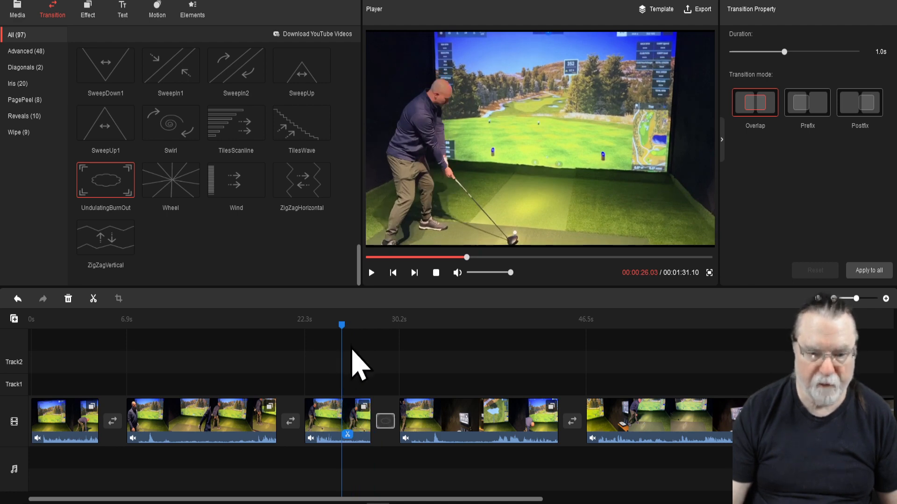
# Remove the UndulatingBurnOut transition and delete the second, third and fourth clips of the golf video from the timeline.
pyautogui.rightClick(385, 424)
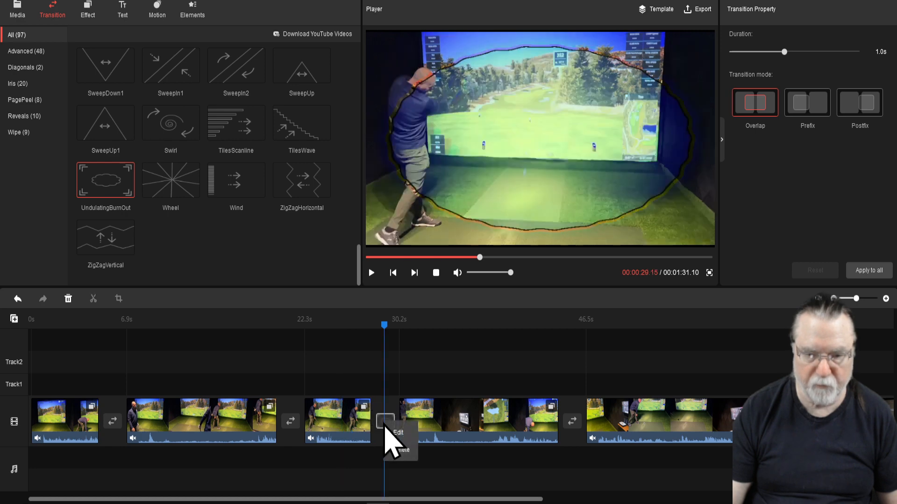
pyautogui.click(398, 449)
pyautogui.rightClick(369, 430)
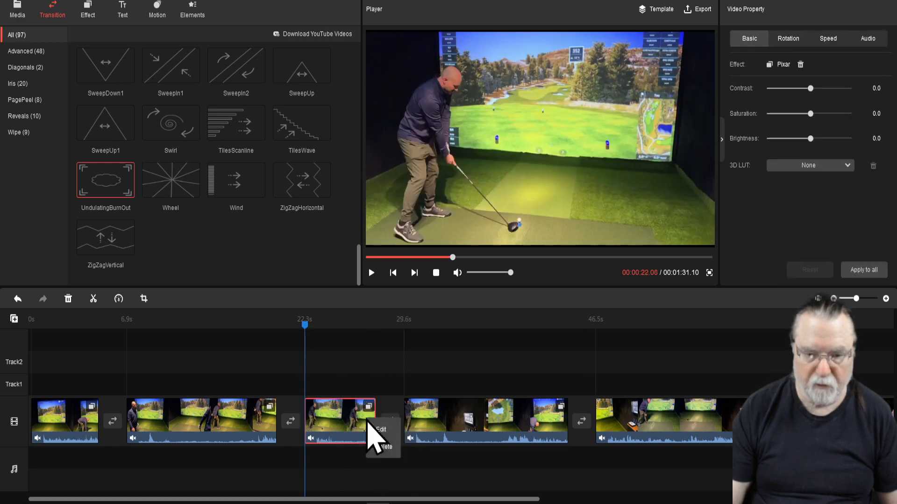
pyautogui.click(383, 447)
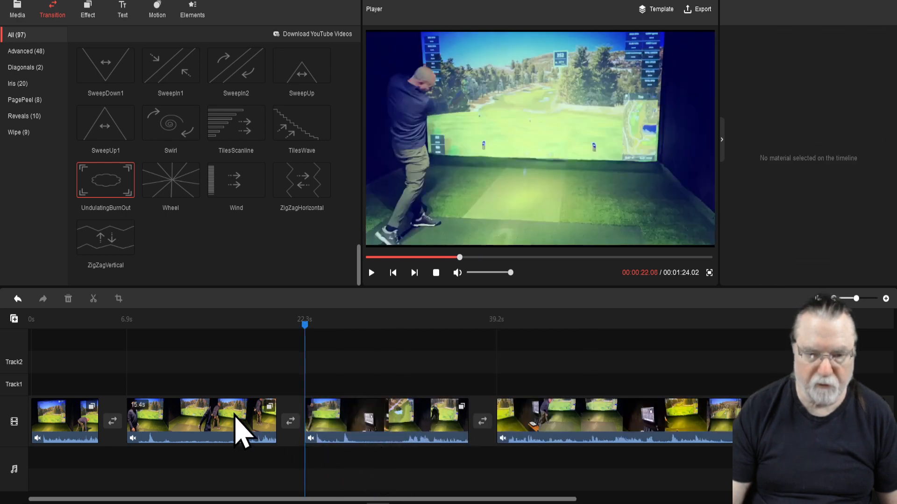
pyautogui.rightClick(236, 416)
pyautogui.click(257, 447)
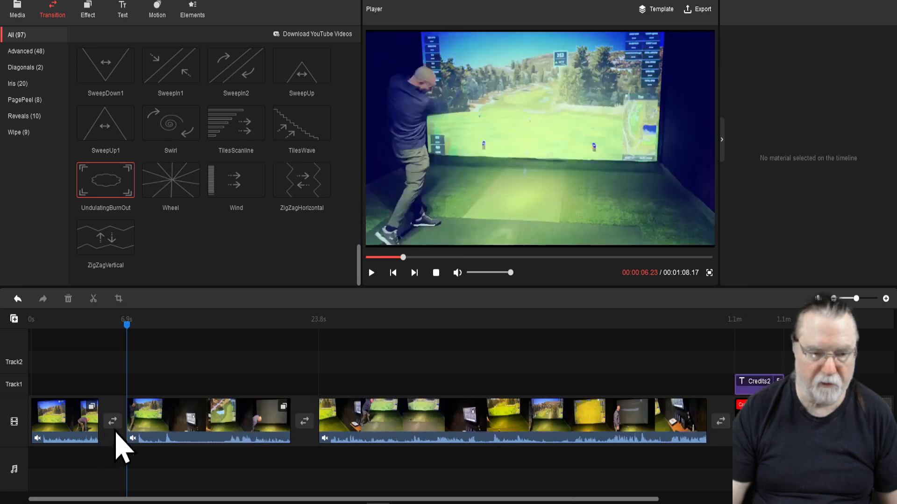
pyautogui.rightClick(201, 426)
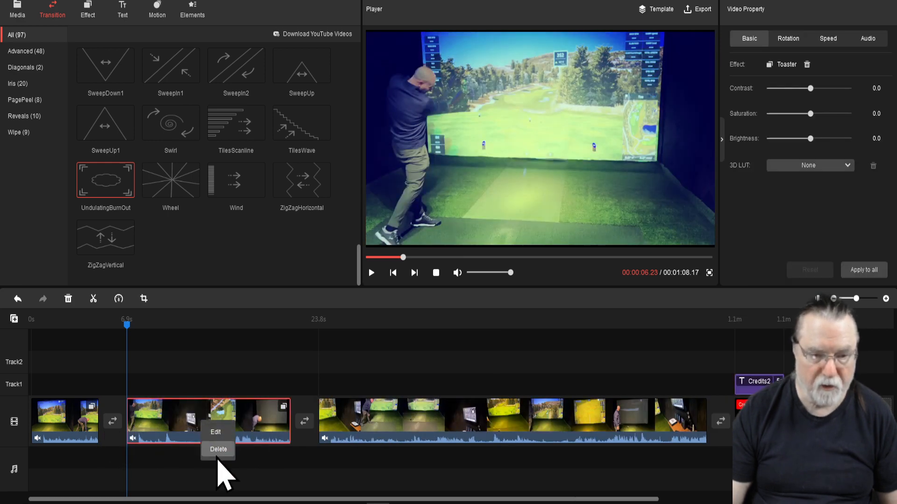
pyautogui.click(219, 450)
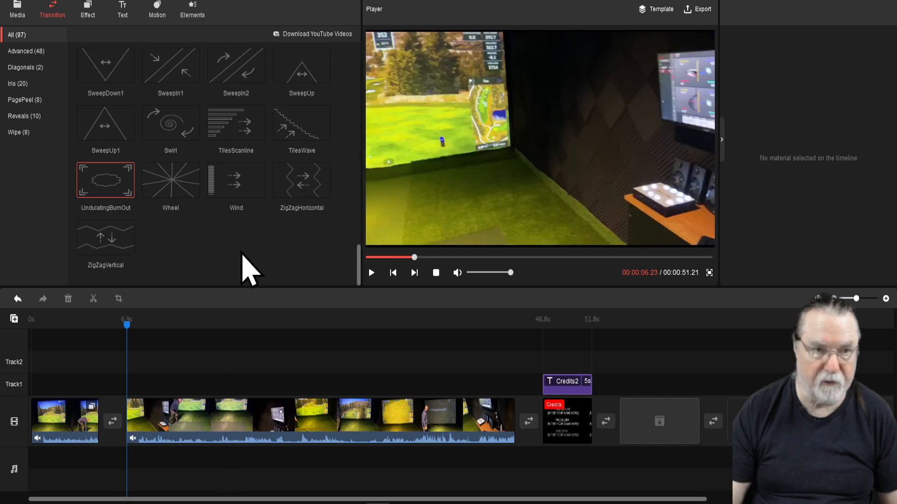
# Remove the Lomo effect from the first clip.
pyautogui.click(87, 10)
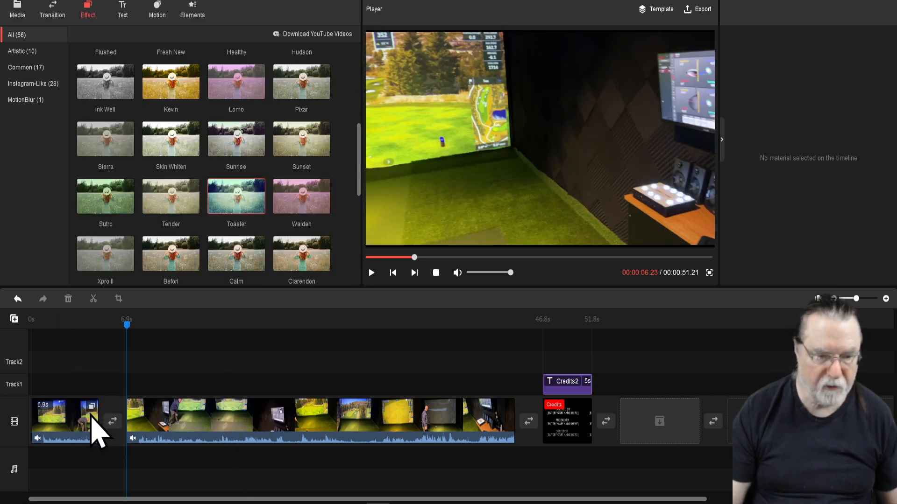
pyautogui.click(91, 414)
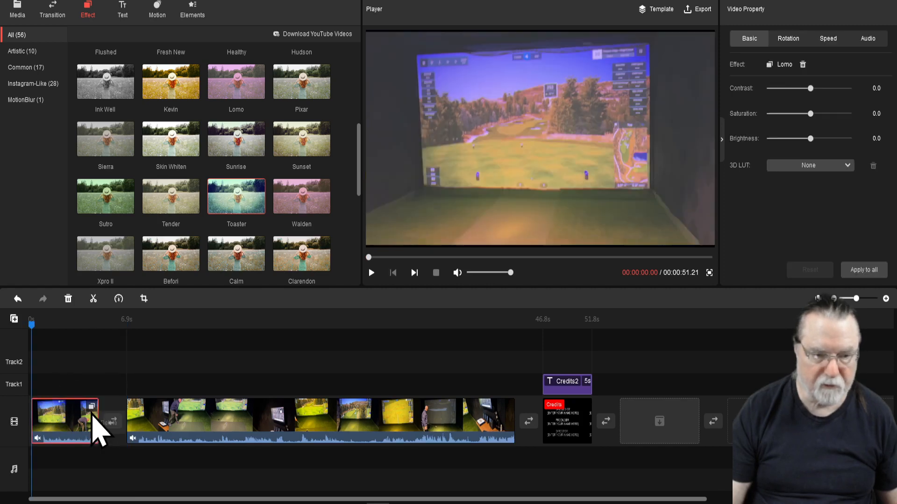
pyautogui.click(104, 428)
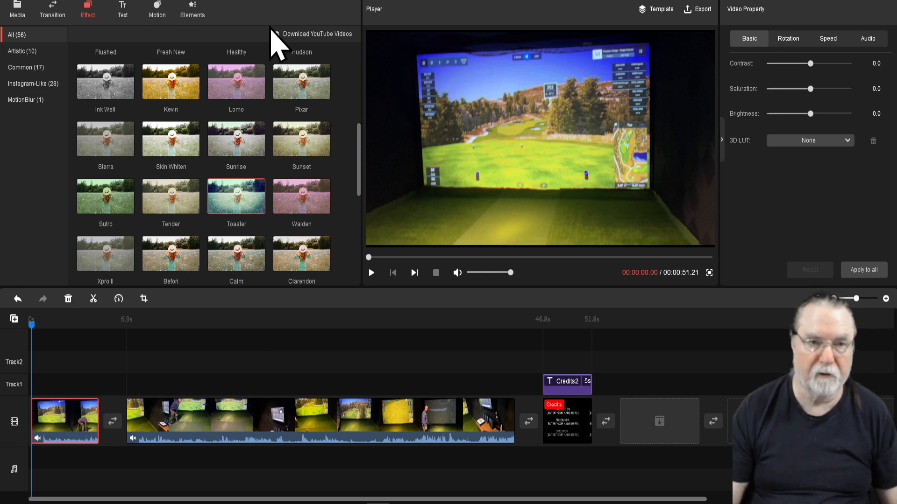
# Apply the Pan down motion to the first clip and play it to preview the movement.
pyautogui.click(196, 14)
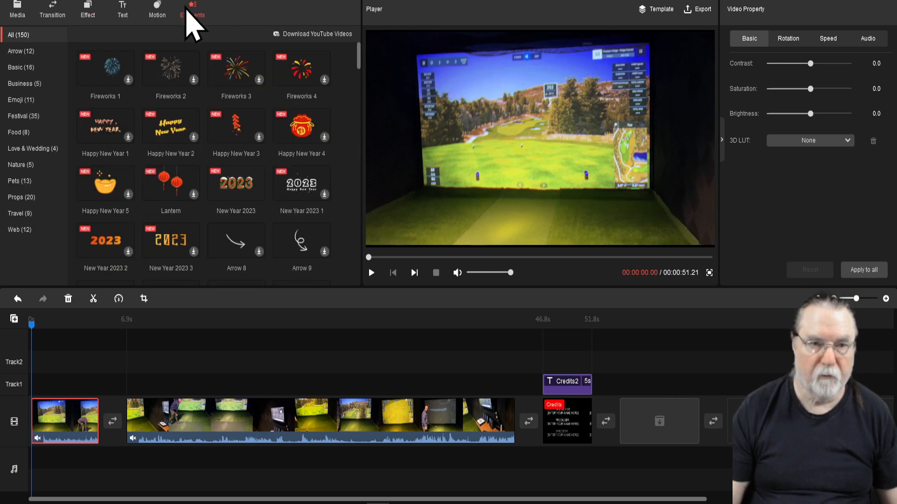
pyautogui.click(161, 13)
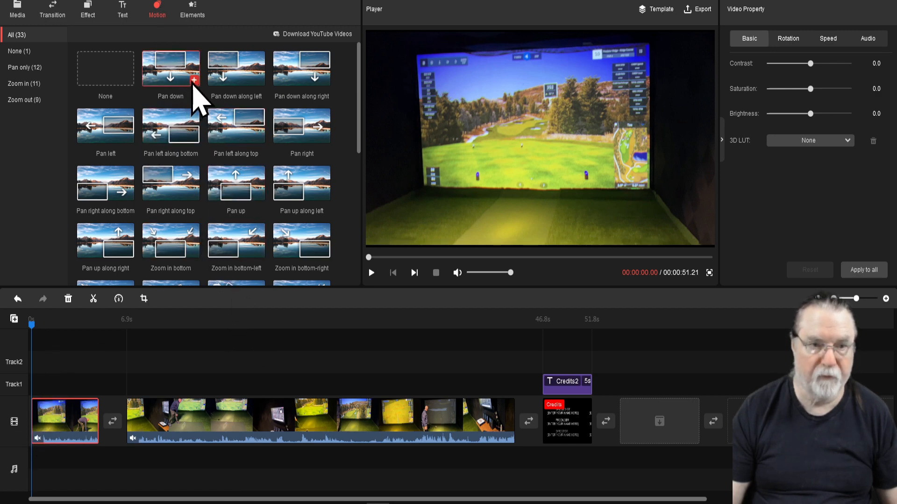
pyautogui.click(194, 81)
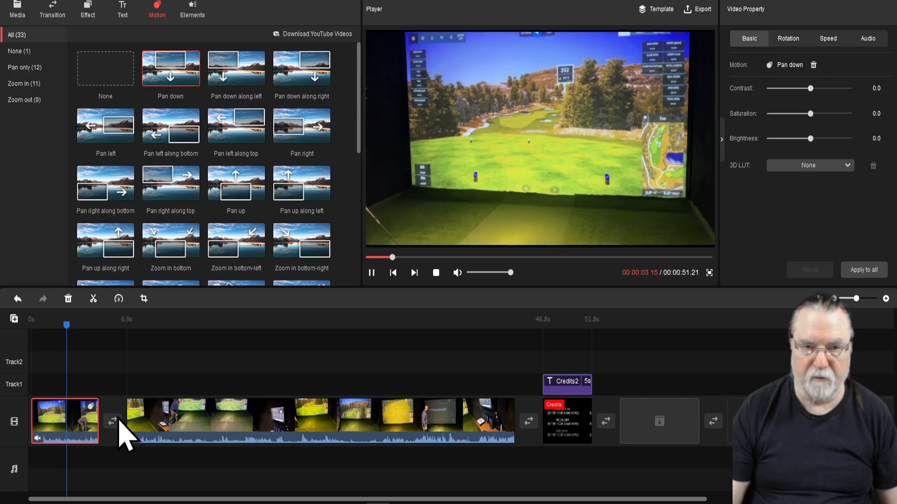
pyautogui.press('space')
# Delete the first clip, the short one carrying the Pan down motion, from the timeline.
pyautogui.rightClick(78, 419)
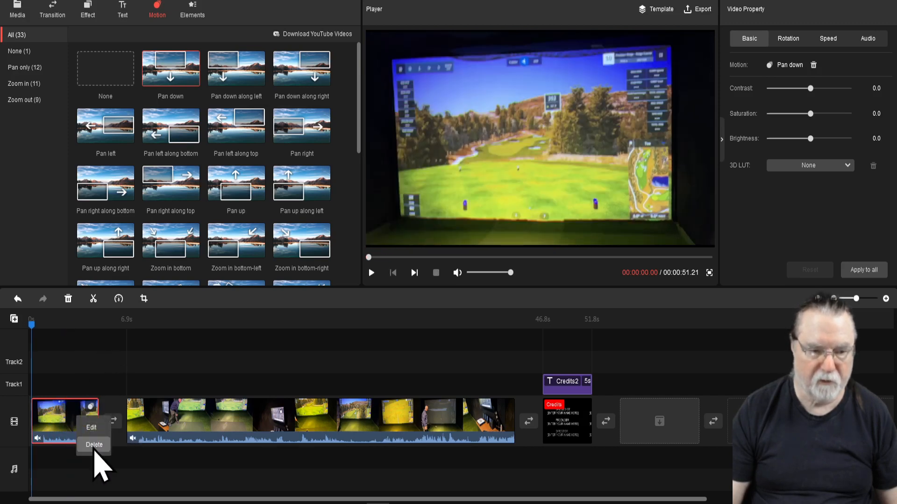
pyautogui.click(93, 448)
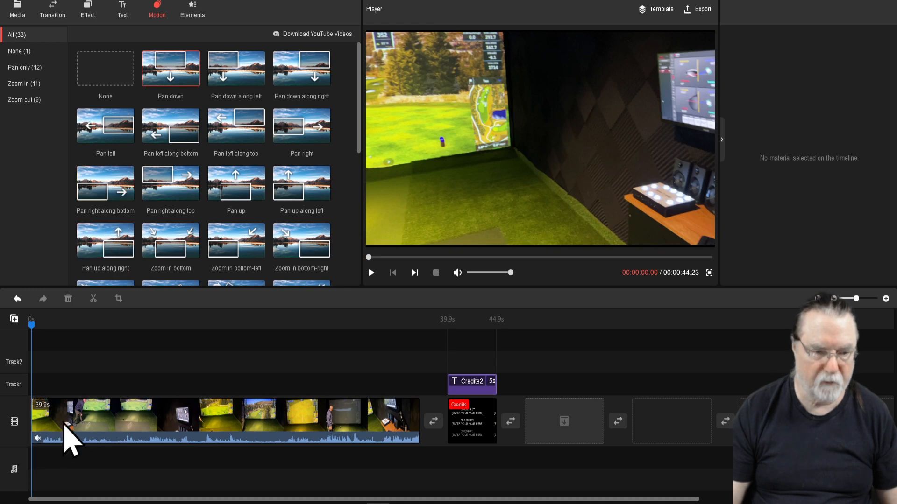
# Apply the Pan right along bottom motion to the remaining golf clip, preview it and remove it again.
pyautogui.click(61, 422)
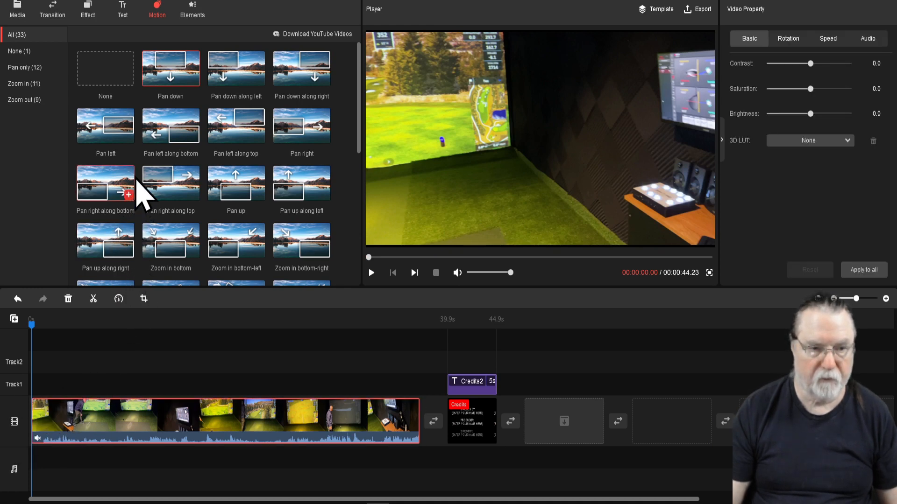
pyautogui.click(128, 196)
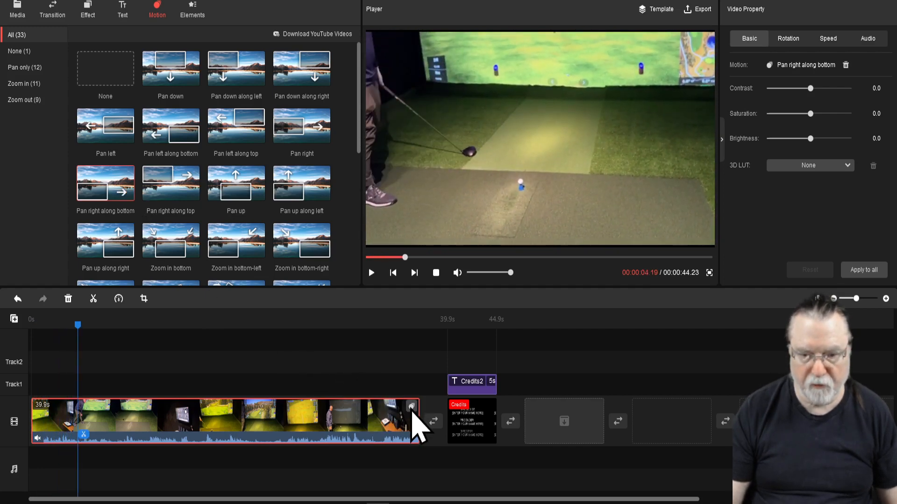
pyautogui.rightClick(411, 409)
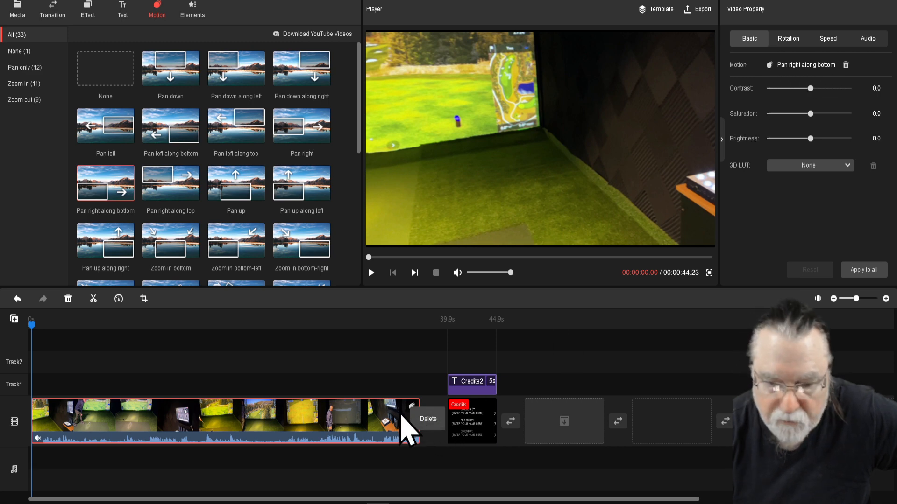
pyautogui.click(427, 419)
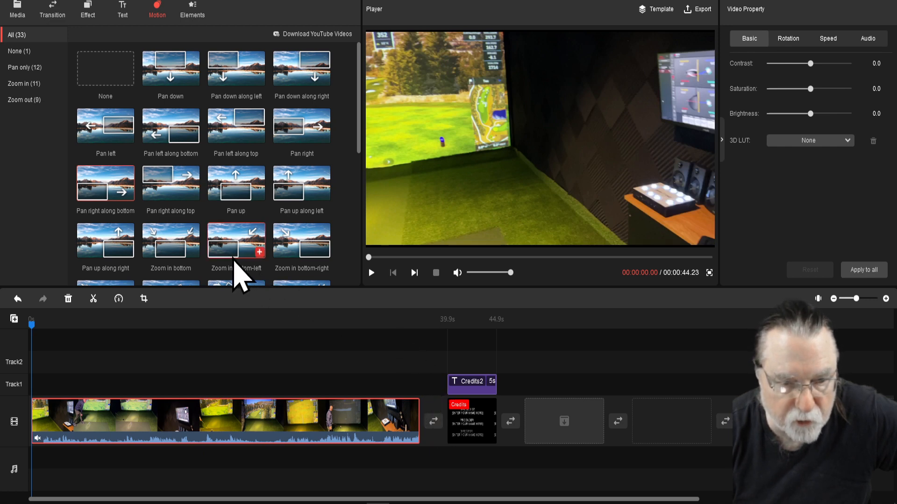
# Try the Zoom in bottom-left motion on the golf clip and remove it again.
pyautogui.moveTo(256, 252)
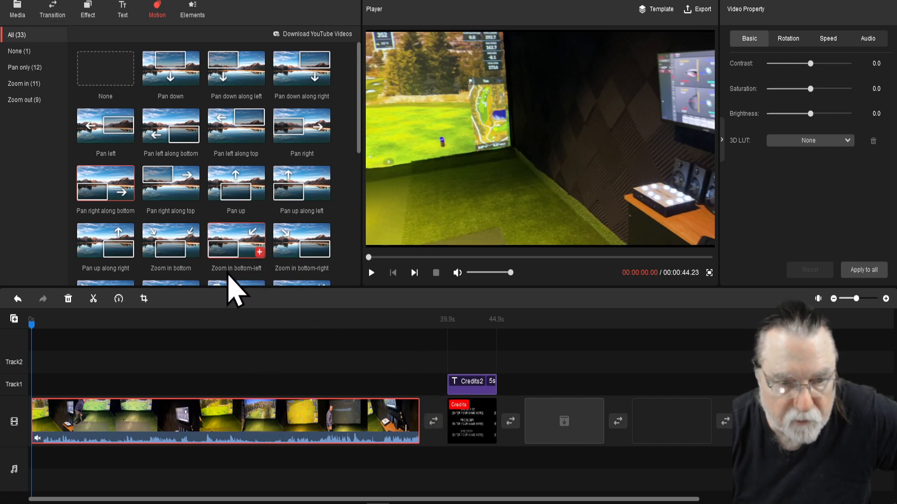
pyautogui.click(260, 253)
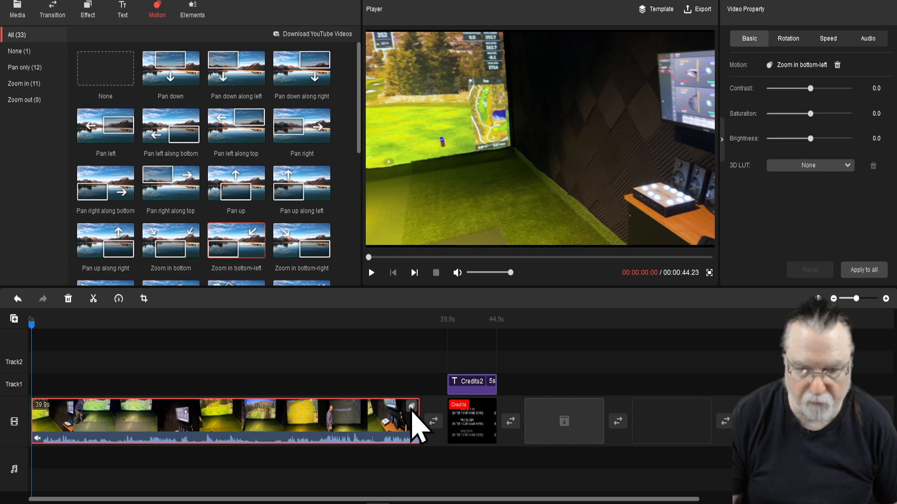
pyautogui.click(423, 419)
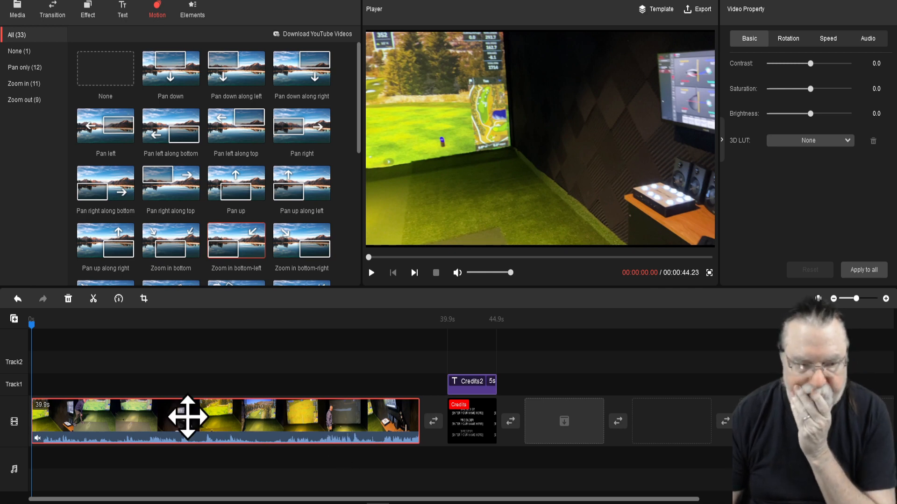
# Scrub through the golf clip to its end and back to the start, and open it with Full Split.
pyautogui.moveTo(32, 338); pyautogui.dragTo(420, 362)
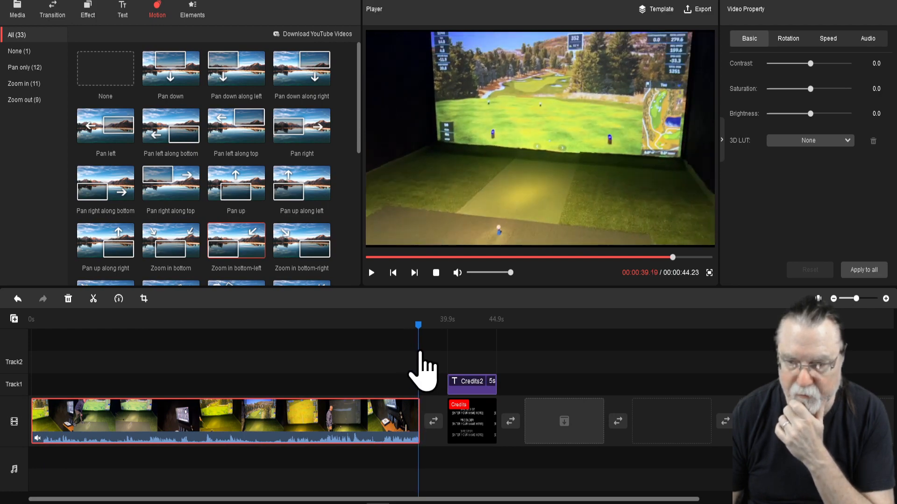
pyautogui.moveTo(420, 355); pyautogui.dragTo(34, 352)
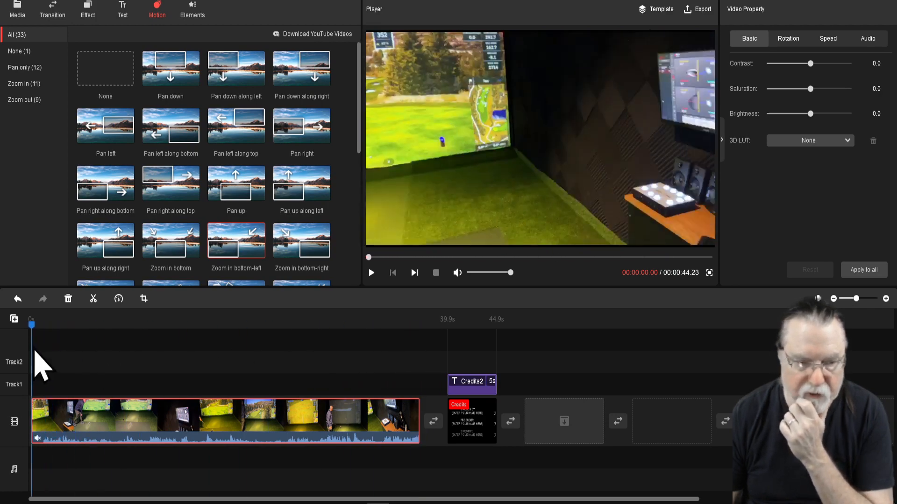
pyautogui.click(93, 299)
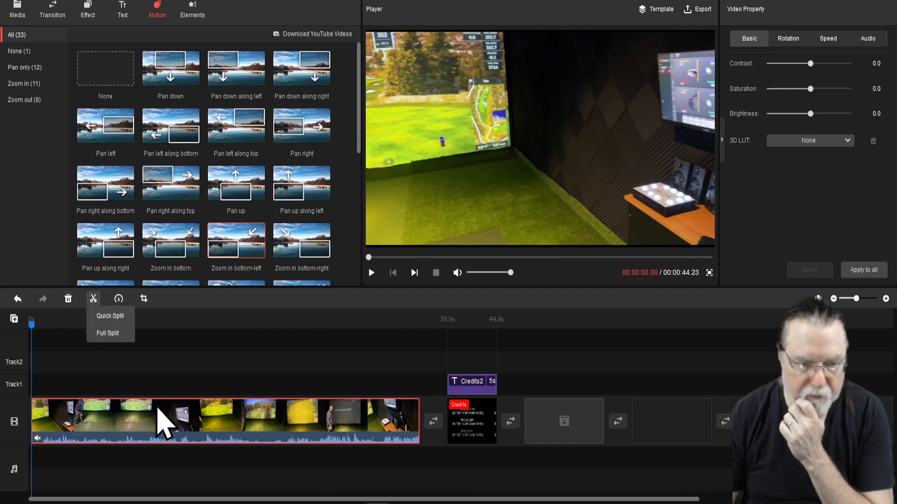
pyautogui.click(113, 335)
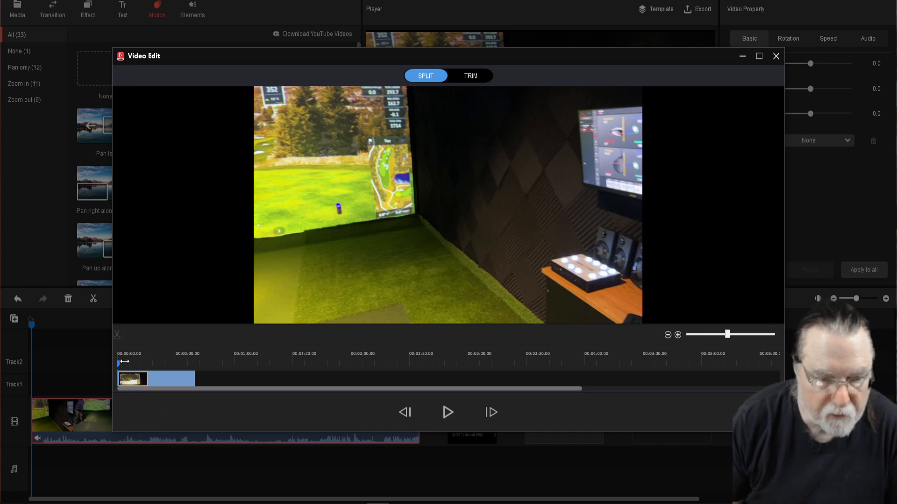
# Examine the clip in Split mode by scrubbing to its end, playing it from the start past five seconds and stepping back one frame.
pyautogui.scroll(1, 121, 365)
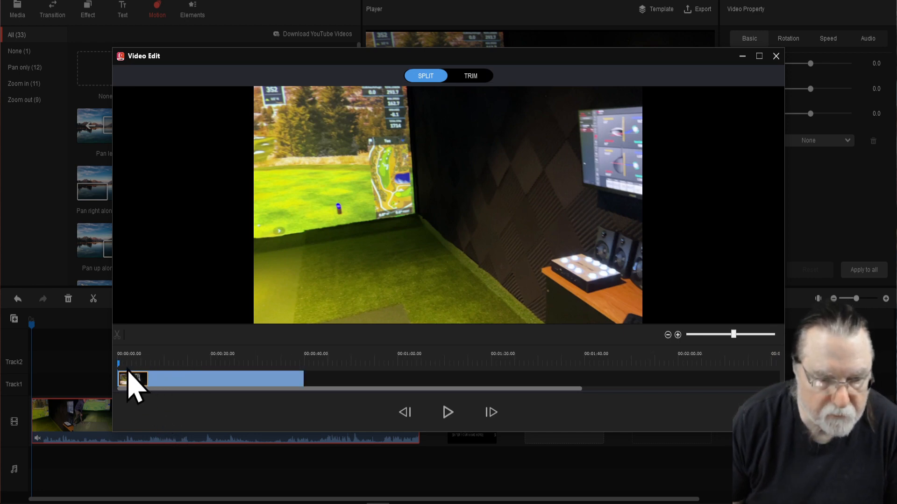
pyautogui.moveTo(119, 368); pyautogui.dragTo(363, 370)
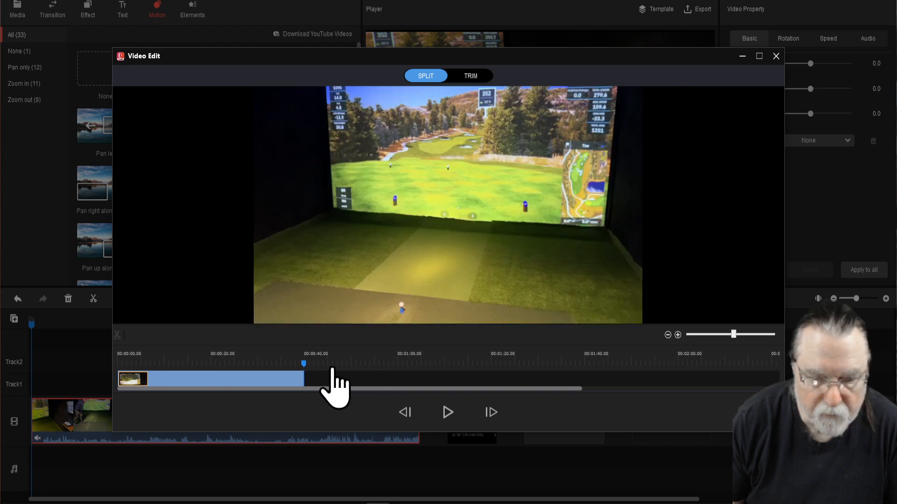
pyautogui.click(448, 413)
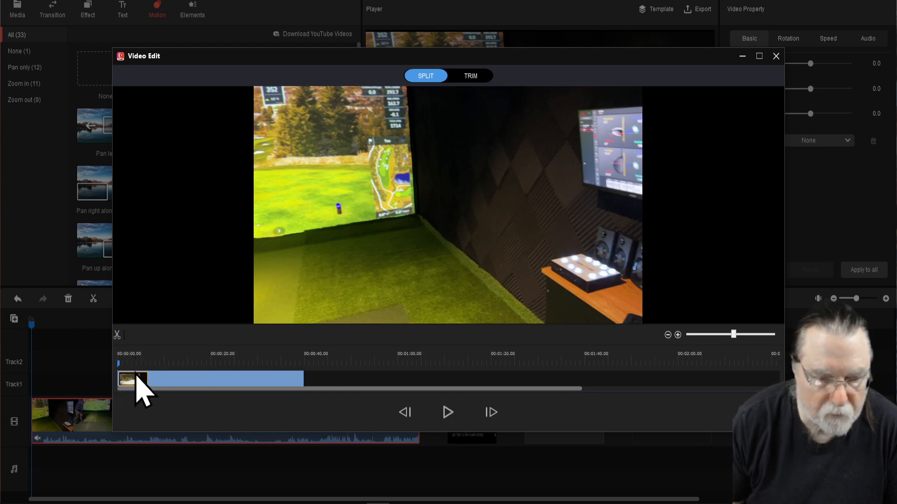
pyautogui.scroll(5, 126, 364)
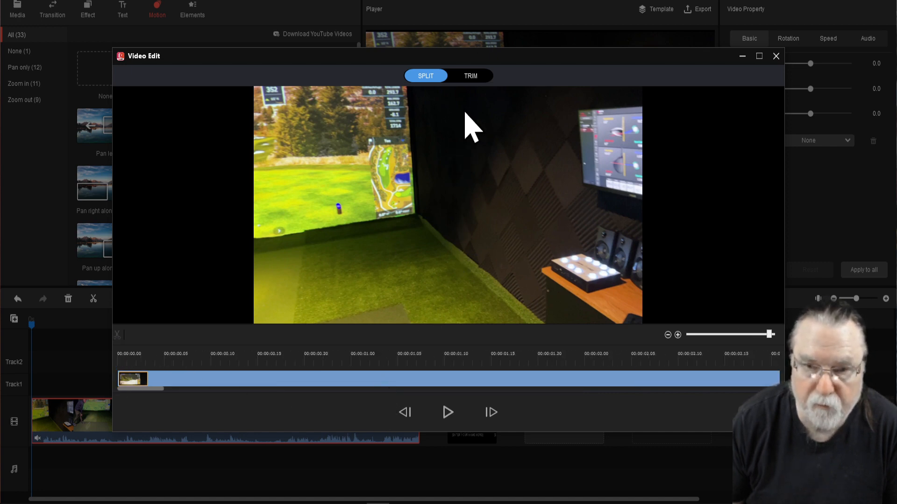
pyautogui.click(448, 413)
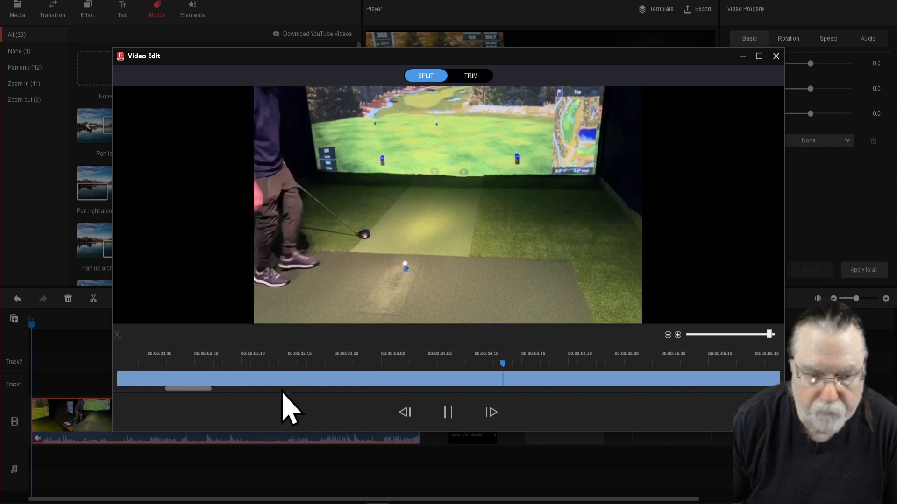
pyautogui.click(447, 413)
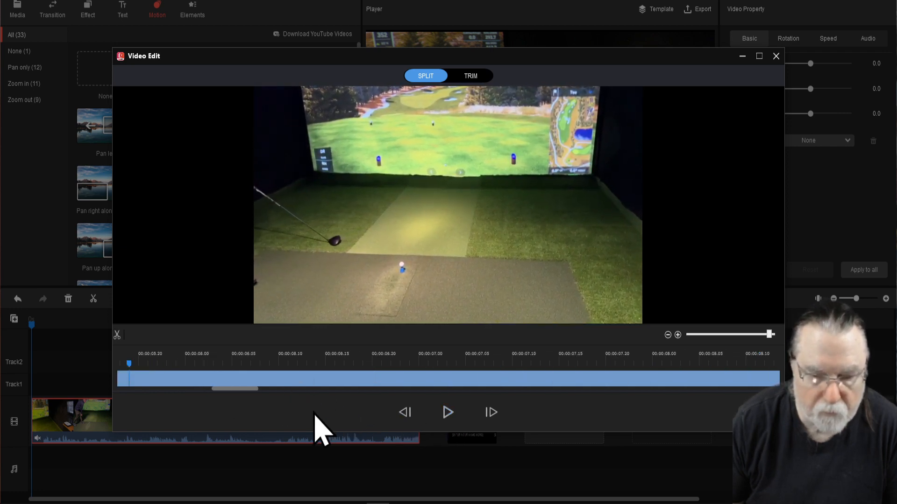
pyautogui.click(405, 413)
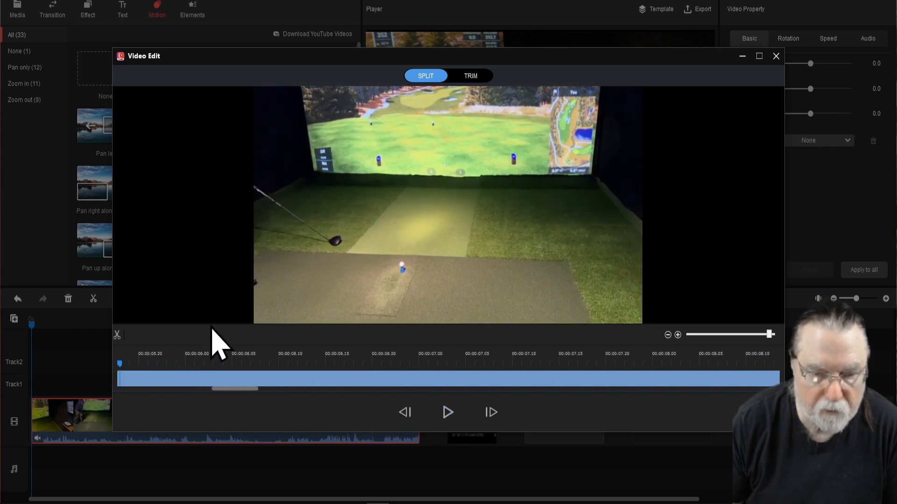
# Look over the Trim mode at the start of the clip and close the Video Edit window.
pyautogui.click(470, 77)
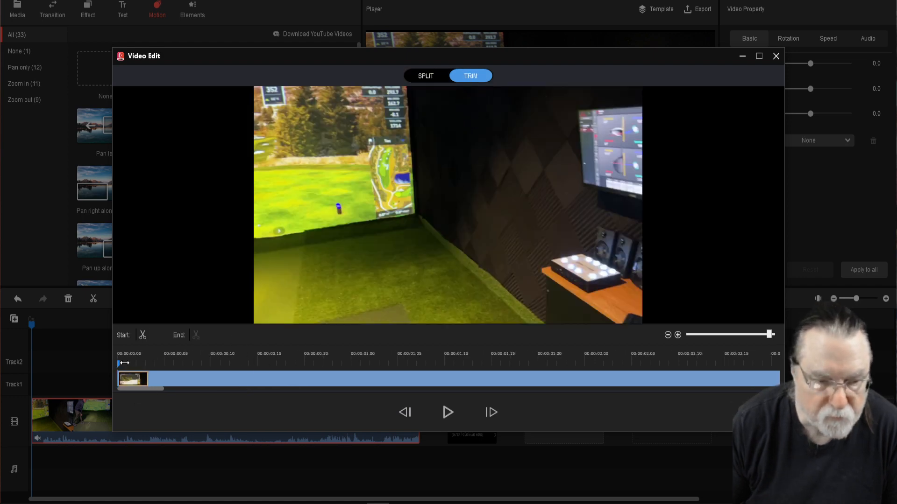
pyautogui.scroll(1, 131, 365)
pyautogui.moveTo(156, 365); pyautogui.dragTo(210, 371)
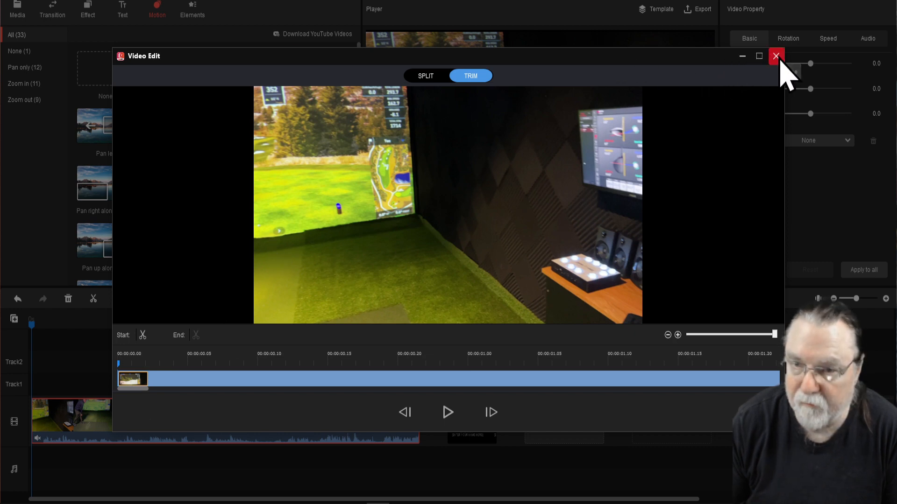
pyautogui.click(776, 57)
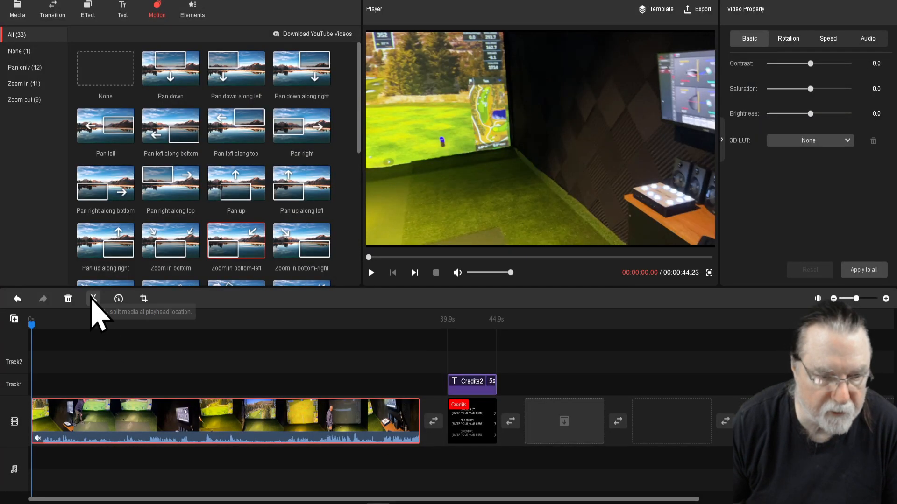
# Split the golf clip on the timeline at about 12.9 s and 25.8 s into three segments.
pyautogui.click(109, 336)
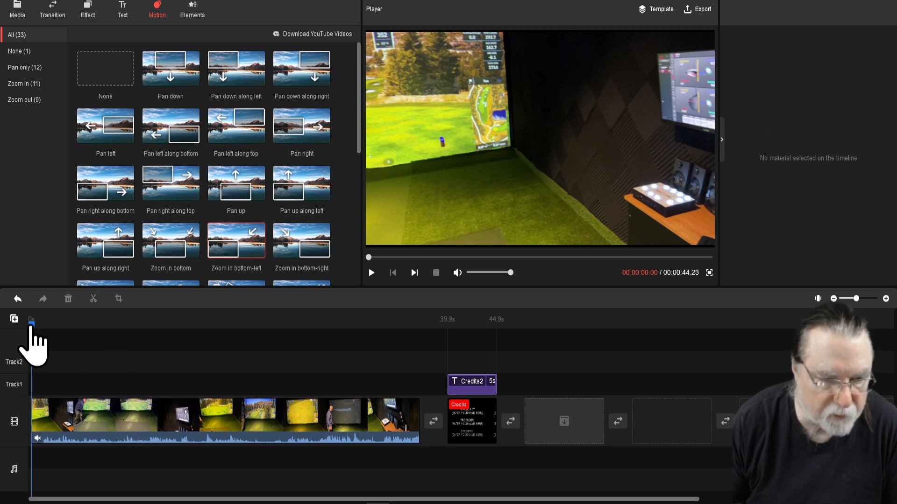
pyautogui.moveTo(30, 327); pyautogui.dragTo(159, 340)
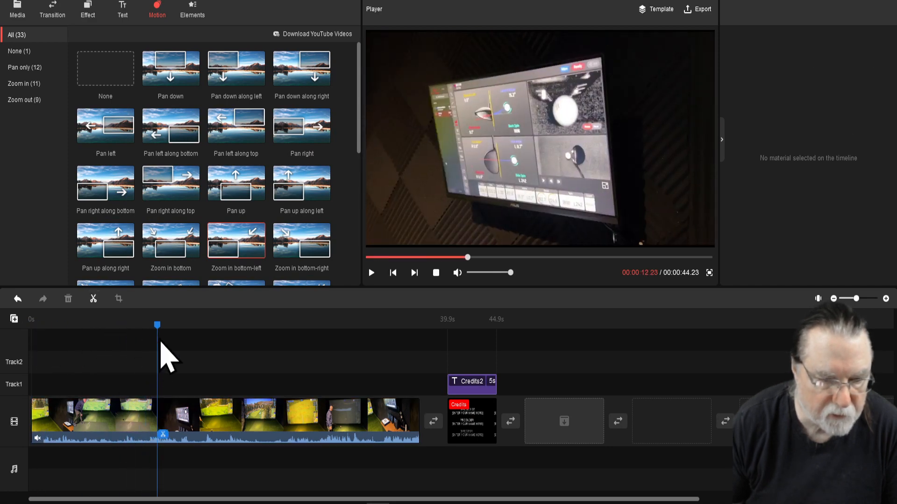
pyautogui.click(163, 437)
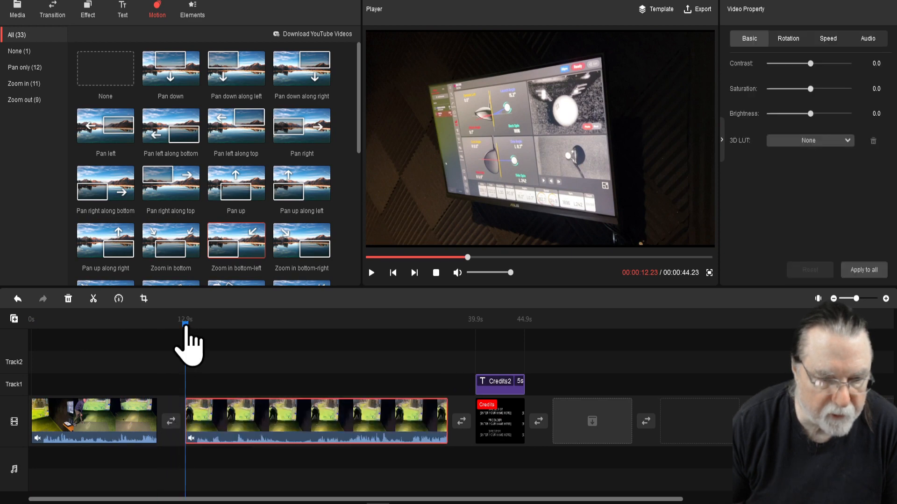
pyautogui.moveTo(186, 327); pyautogui.dragTo(311, 330)
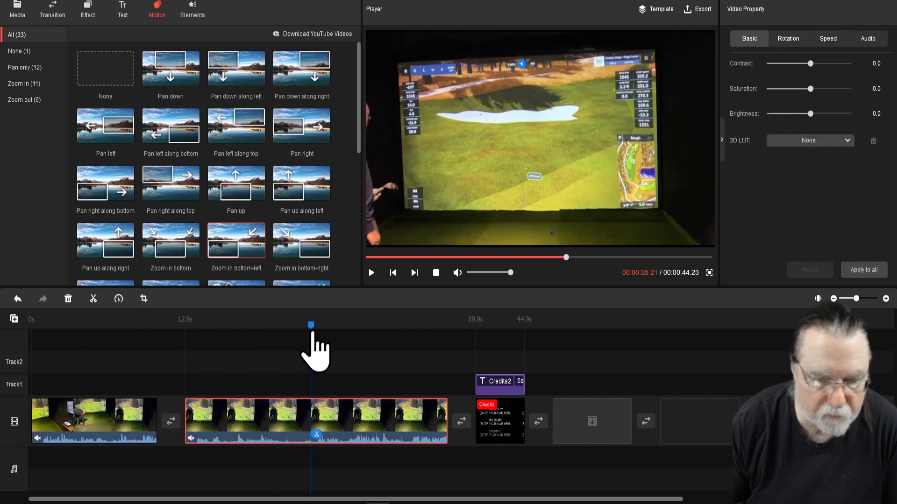
pyautogui.click(317, 435)
pyautogui.click(138, 348)
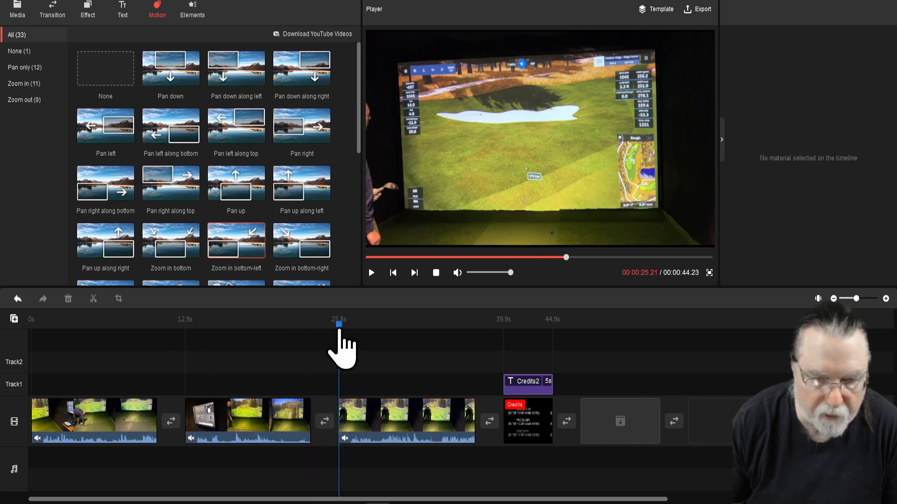
# Use Quick Split to divide the first golf segment at about 3.4 s.
pyautogui.moveTo(339, 330); pyautogui.dragTo(19, 322)
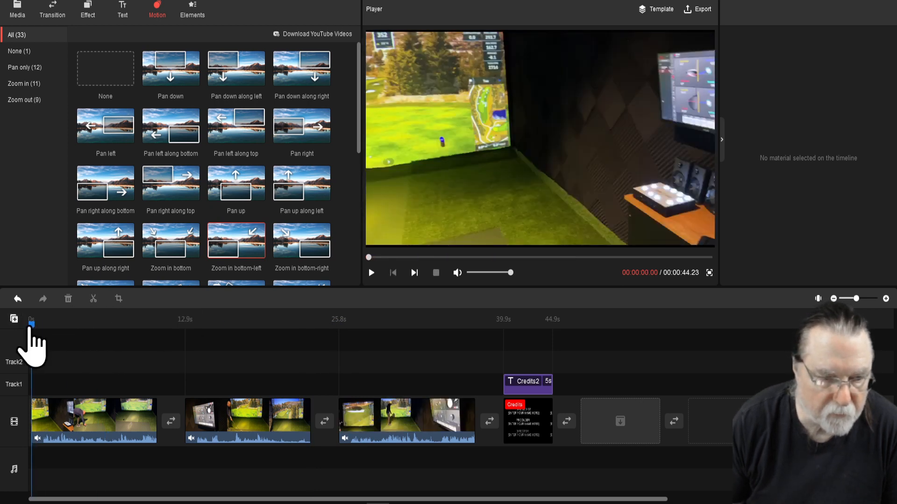
pyautogui.moveTo(29, 327); pyautogui.dragTo(64, 327)
pyautogui.click(93, 299)
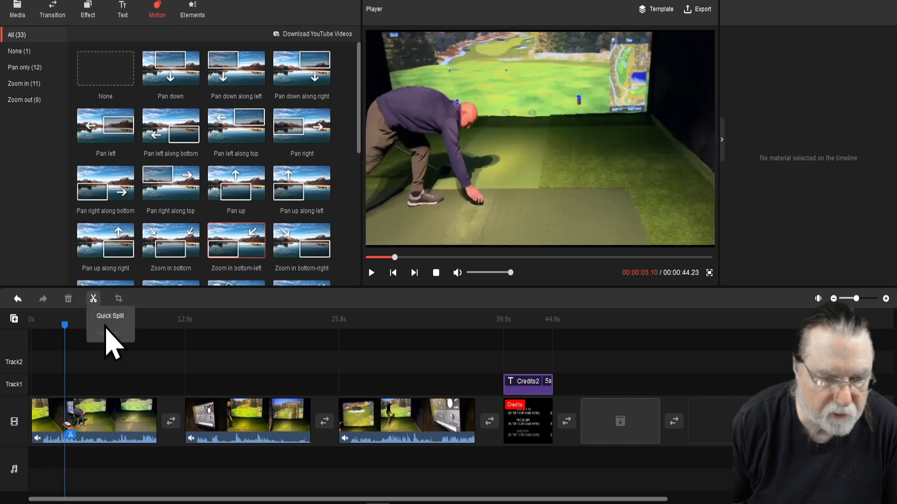
pyautogui.click(111, 316)
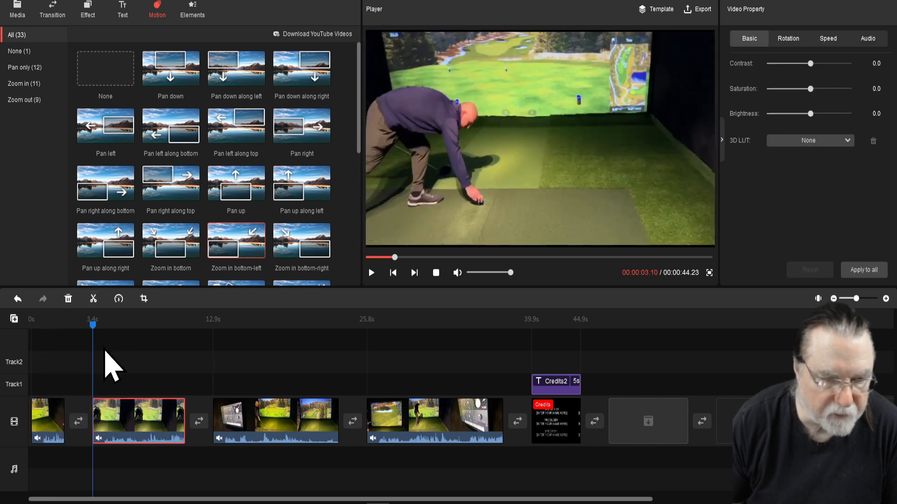
pyautogui.click(184, 354)
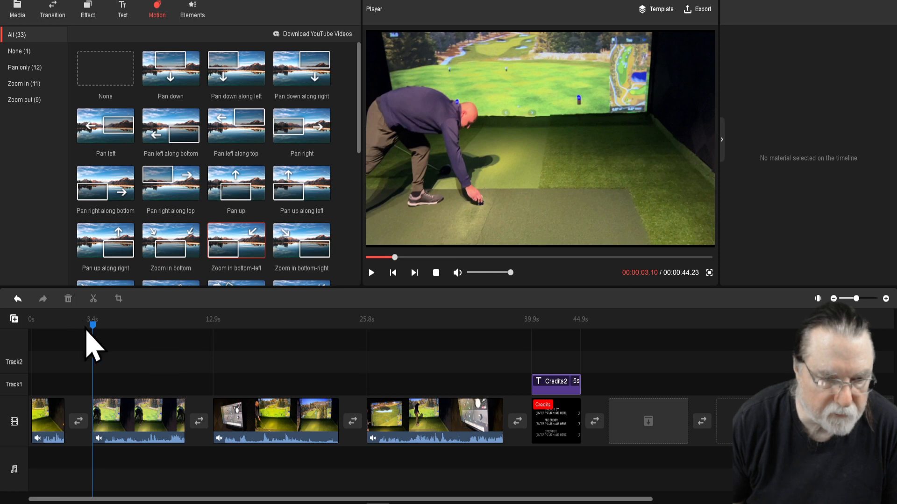
# Return the playhead to the start and apply the Zoom in bottom-left motion to the first short golf segment.
pyautogui.moveTo(93, 325); pyautogui.dragTo(33, 331)
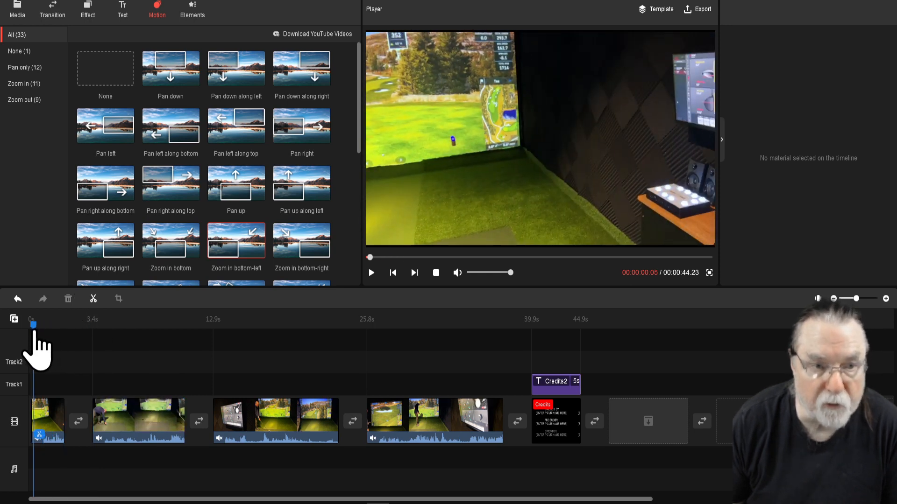
pyautogui.click(49, 425)
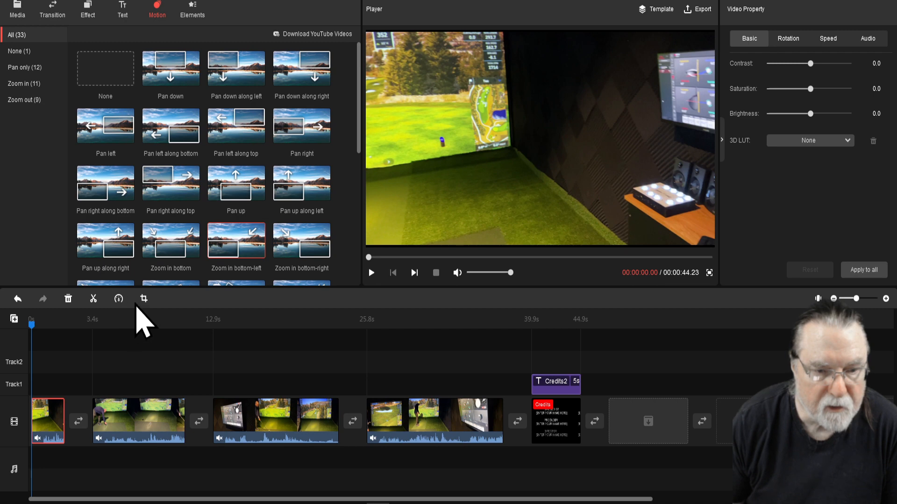
pyautogui.moveTo(231, 256)
pyautogui.click(260, 253)
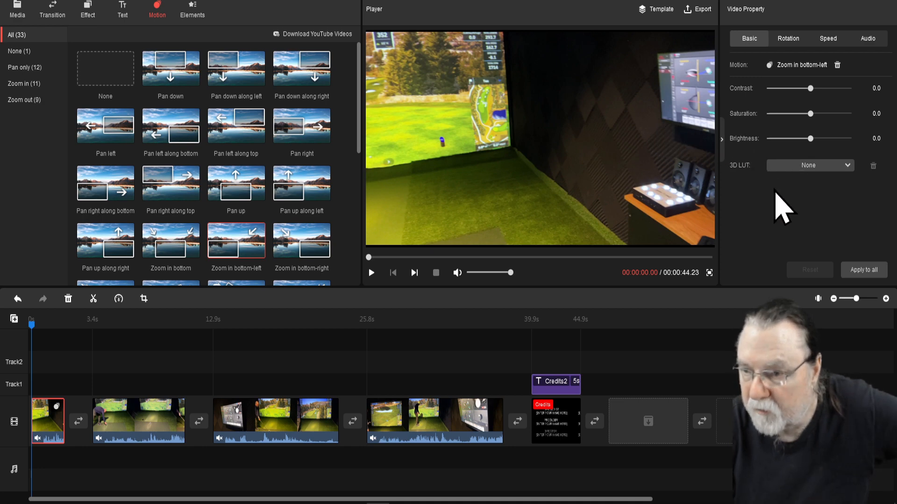
# Try the Harry Potter 3D LUT on the first golf segment and play it from the start twice.
pyautogui.click(847, 165)
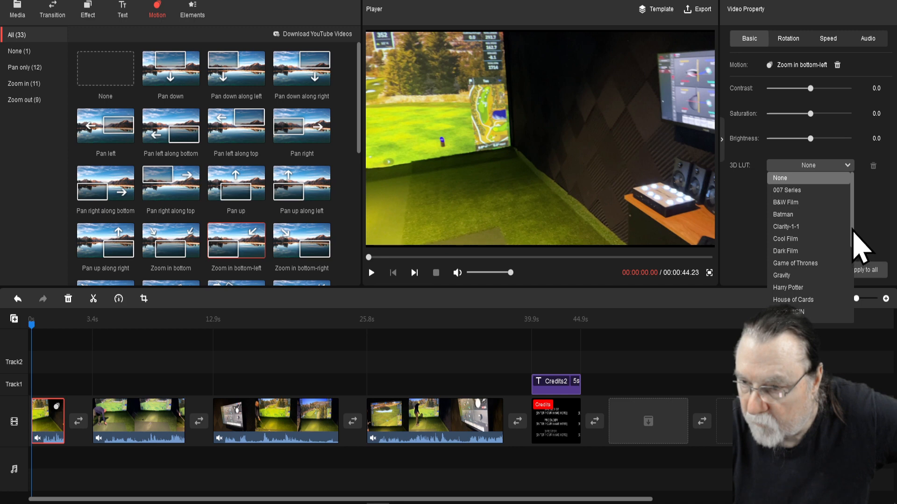
pyautogui.moveTo(853, 228); pyautogui.dragTo(844, 252)
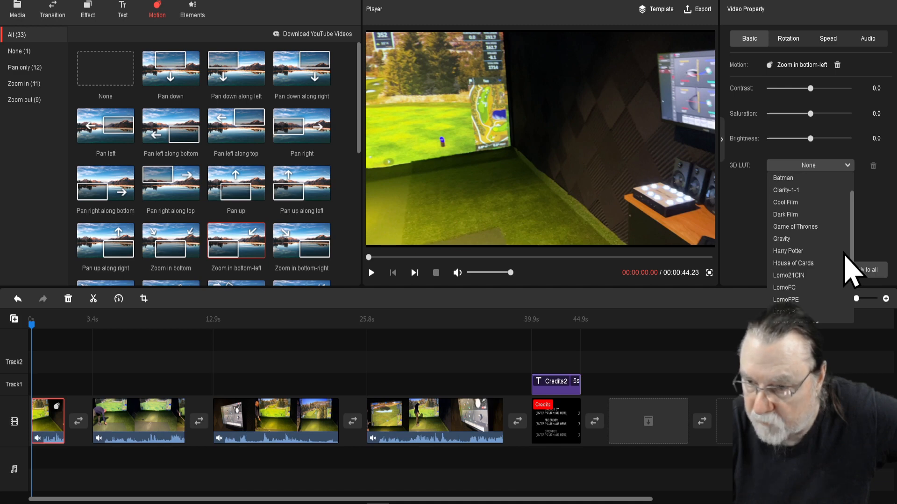
pyautogui.click(790, 253)
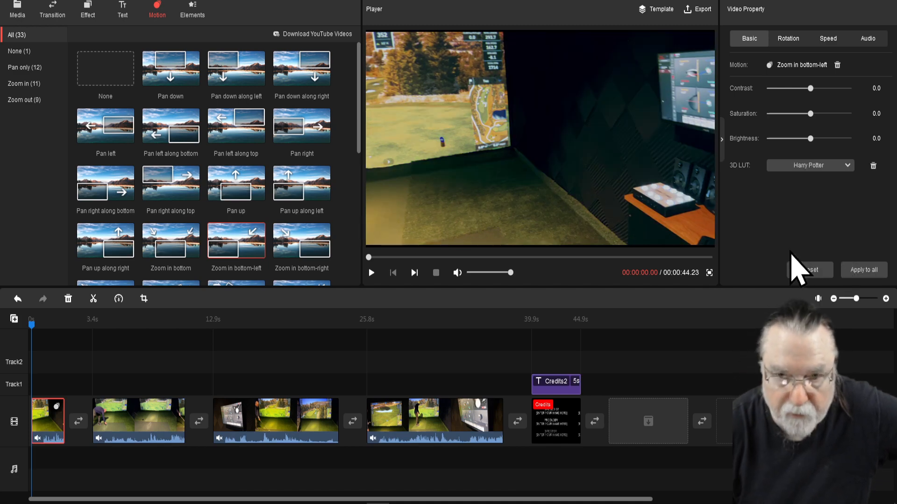
pyautogui.press('space')
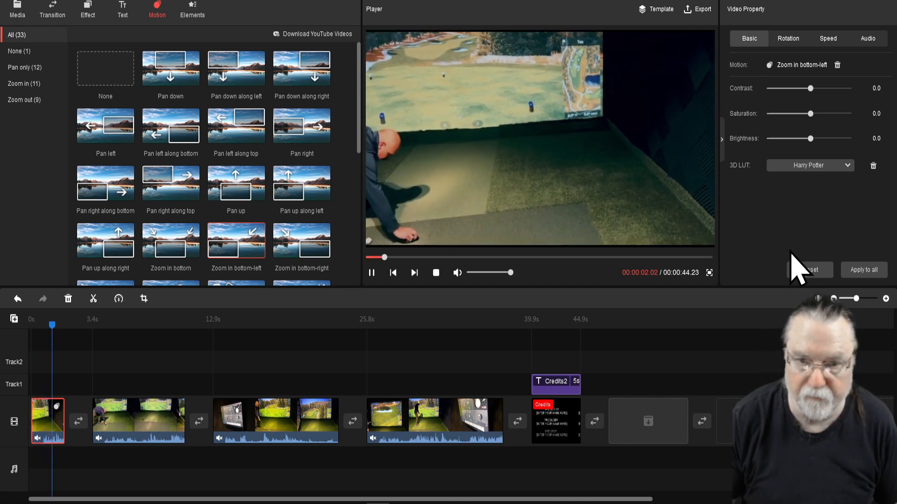
pyautogui.press('space')
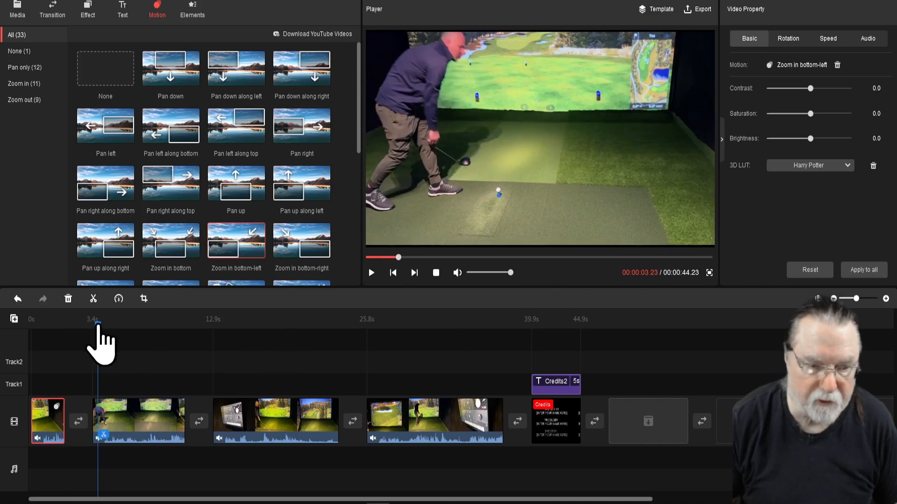
pyautogui.moveTo(98, 327); pyautogui.dragTo(27, 341)
pyautogui.press('space')
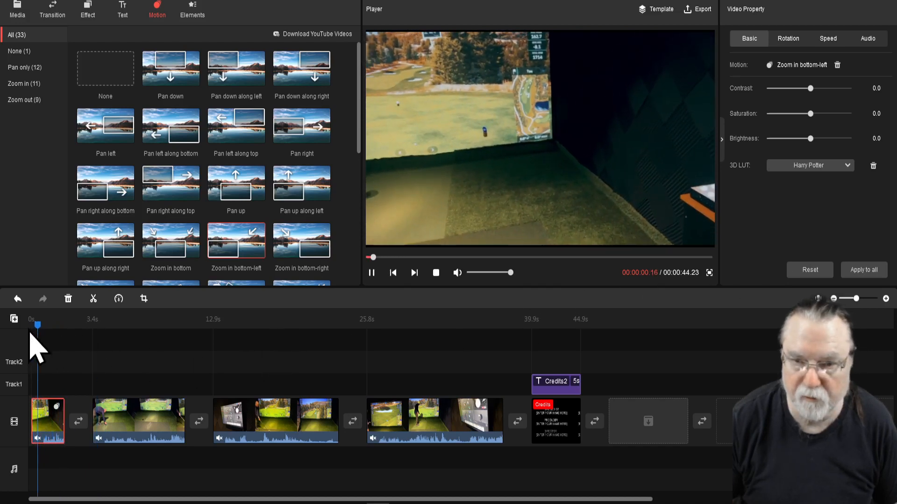
pyautogui.press('space')
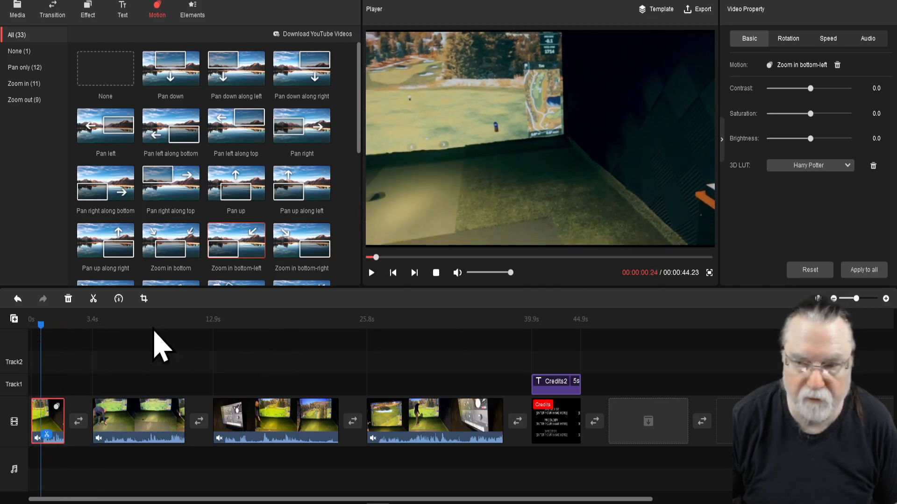
# Try the MadMaxFuryRoad and Star Wars 3D LUTs on the first golf segment.
pyautogui.click(848, 166)
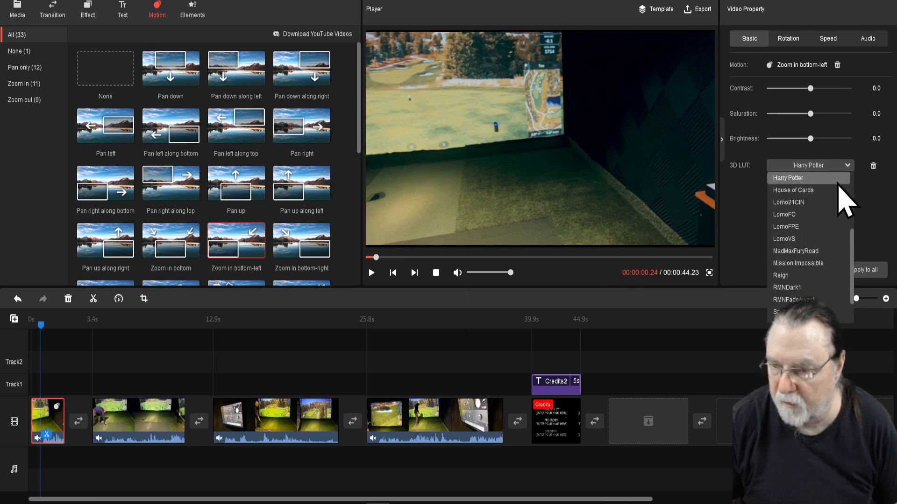
pyautogui.click(805, 252)
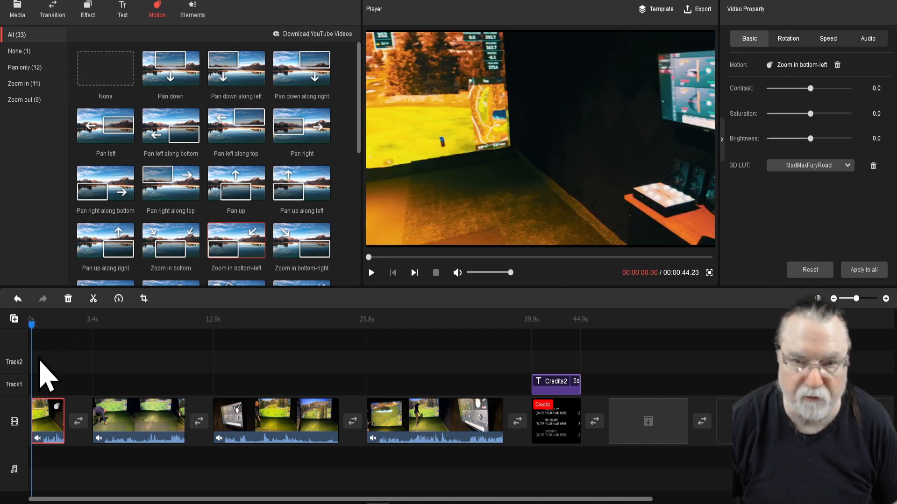
pyautogui.moveTo(32, 326)
pyautogui.mouseDown()
pyautogui.moveTo(47, 325)
pyautogui.moveTo(32, 326)
pyautogui.mouseUp()
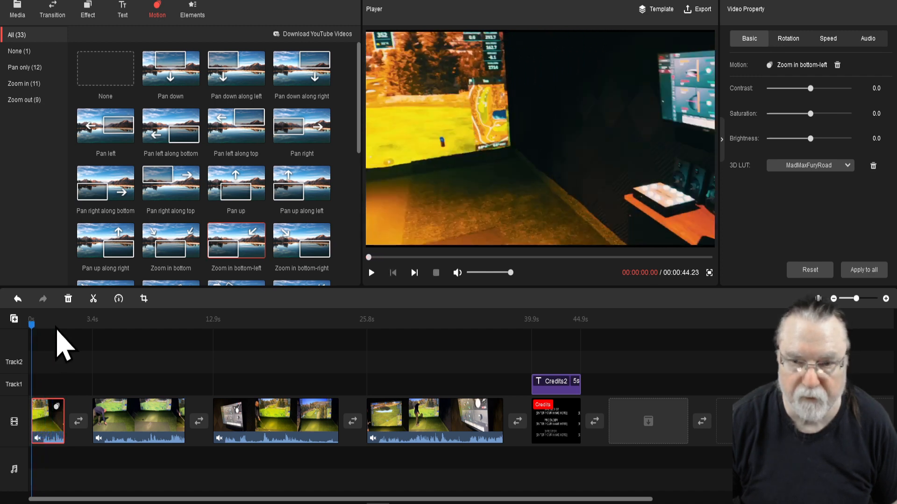
pyautogui.click(846, 166)
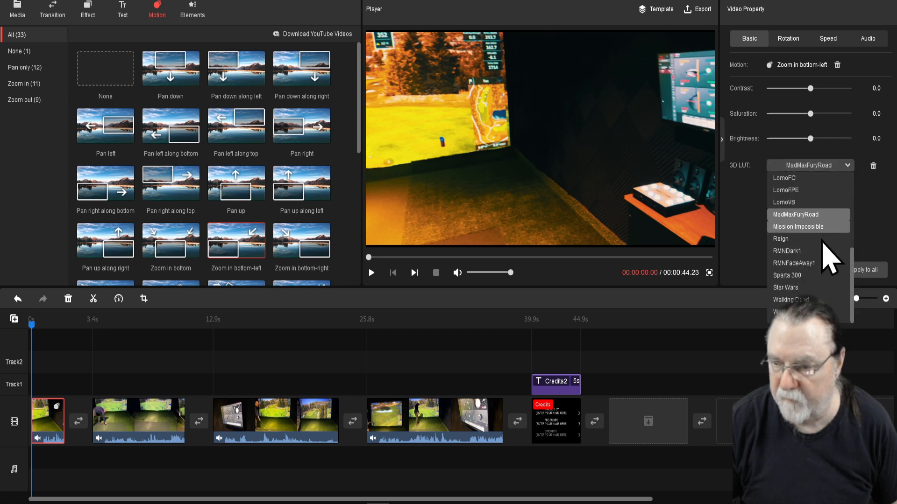
pyautogui.click(794, 288)
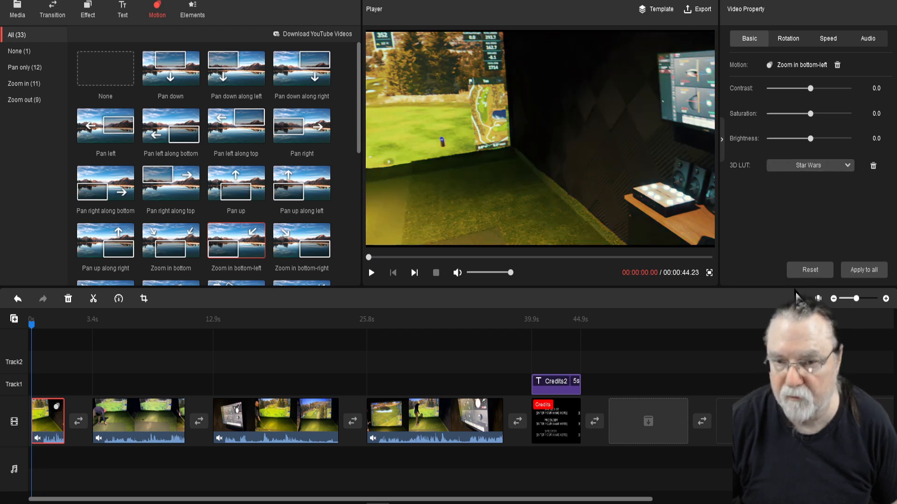
# Try the Mission Impossible 3D LUT on the first golf segment, play it briefly and return to the start.
pyautogui.click(848, 167)
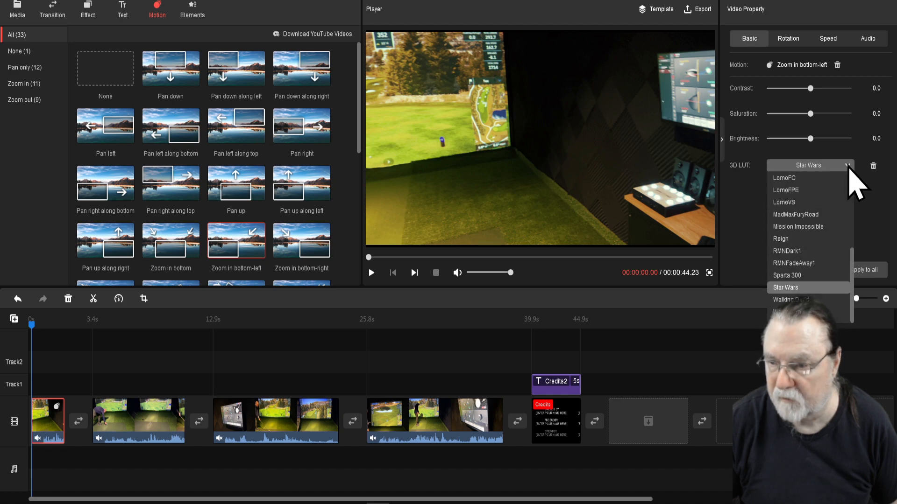
pyautogui.click(776, 228)
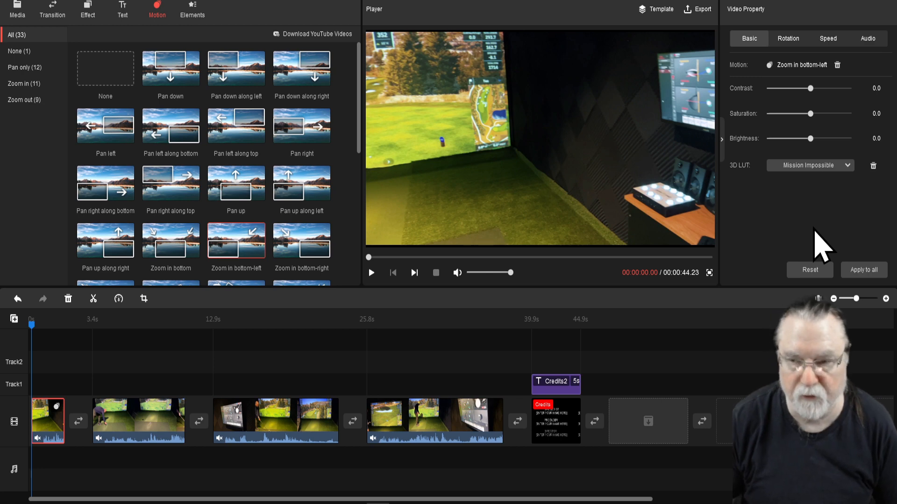
pyautogui.press('space')
pyautogui.press('space')
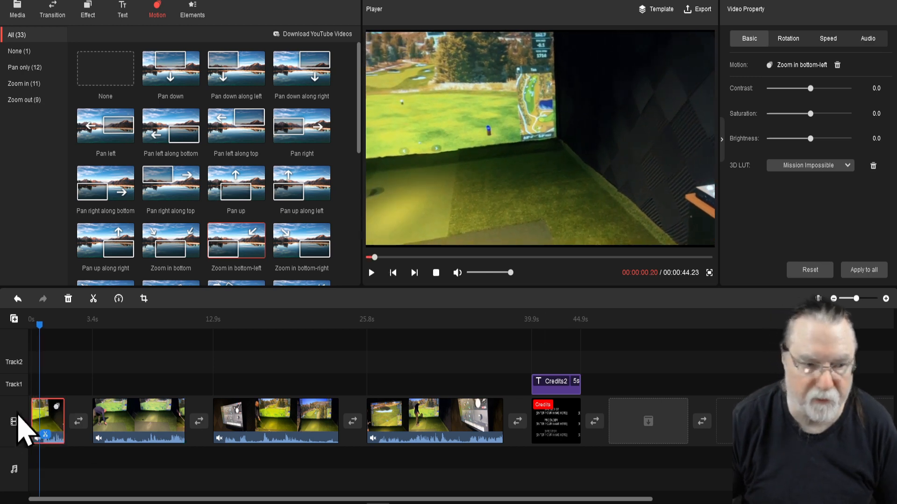
pyautogui.moveTo(40, 325); pyautogui.dragTo(32, 325)
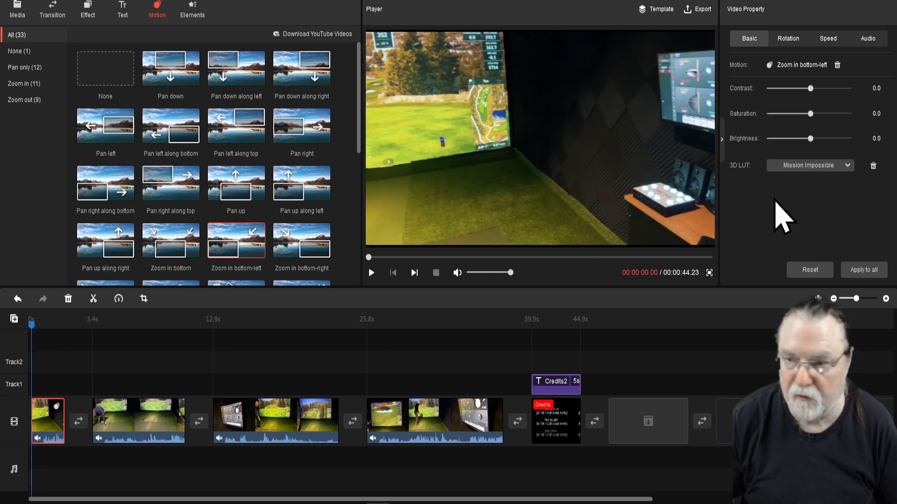
# Try the B&W Film and Batman 3D LUTs on the first golf segment.
pyautogui.click(850, 168)
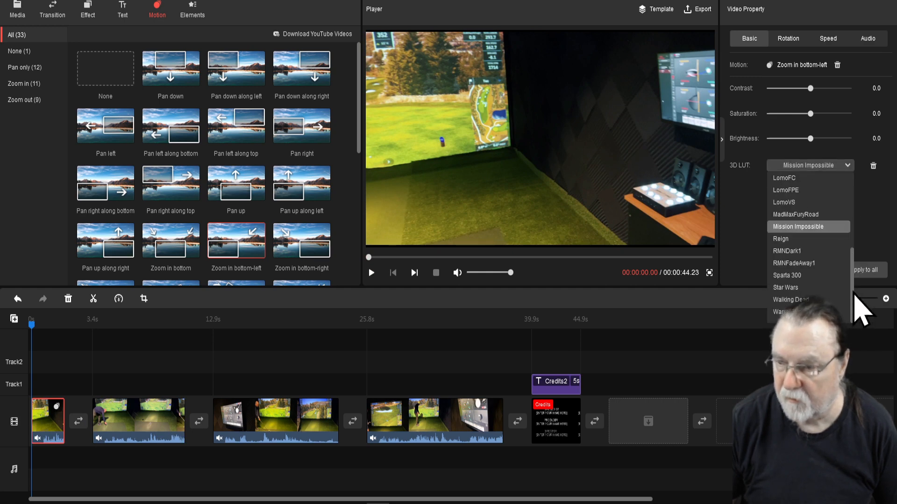
pyautogui.moveTo(853, 291); pyautogui.dragTo(861, 203)
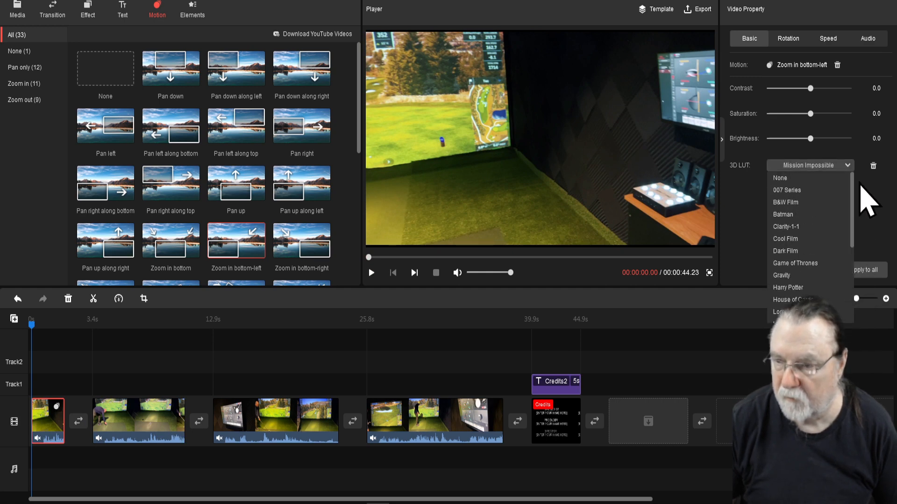
pyautogui.click(795, 212)
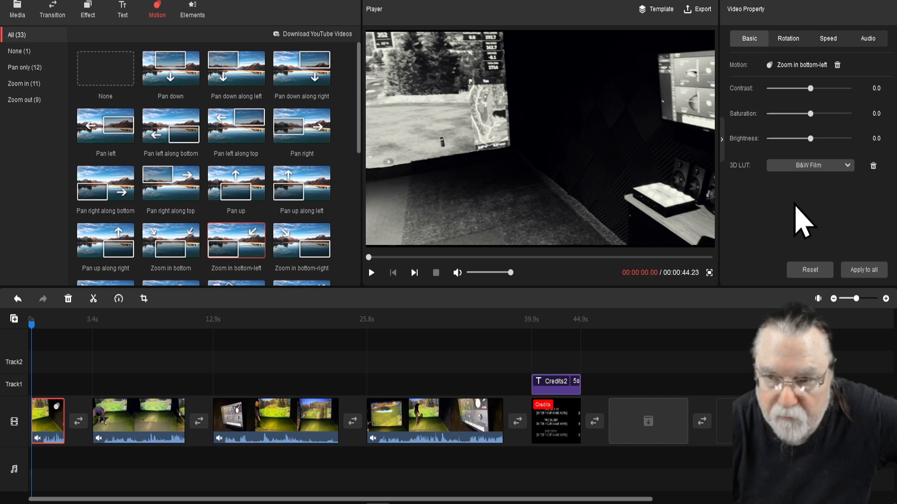
pyautogui.click(848, 166)
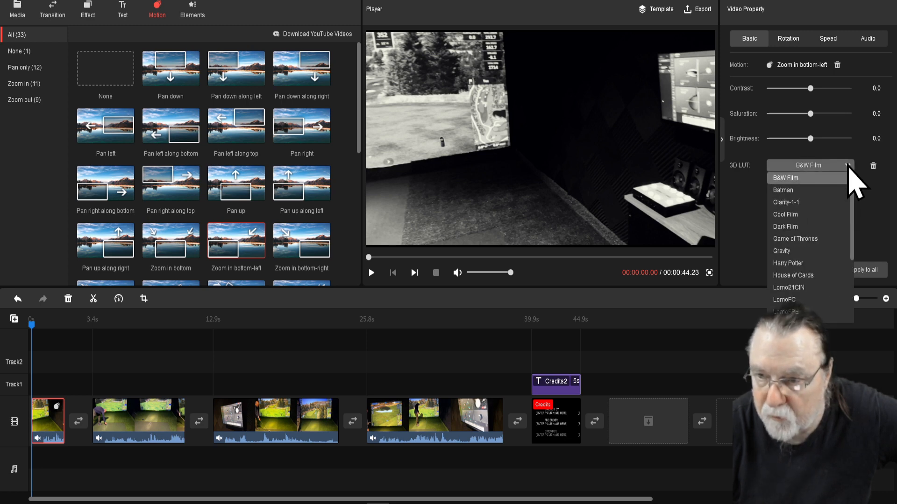
pyautogui.click(789, 191)
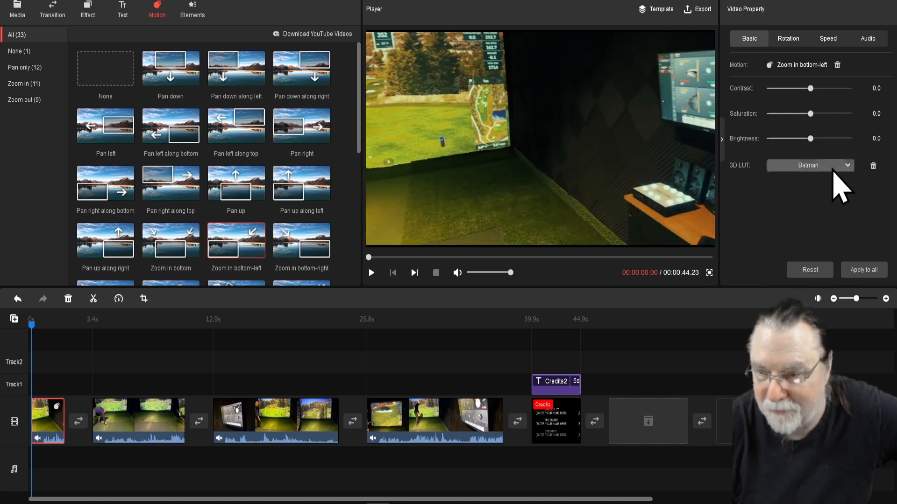
# Set the first golf segment's 3D LUT to Cool Film.
pyautogui.click(849, 170)
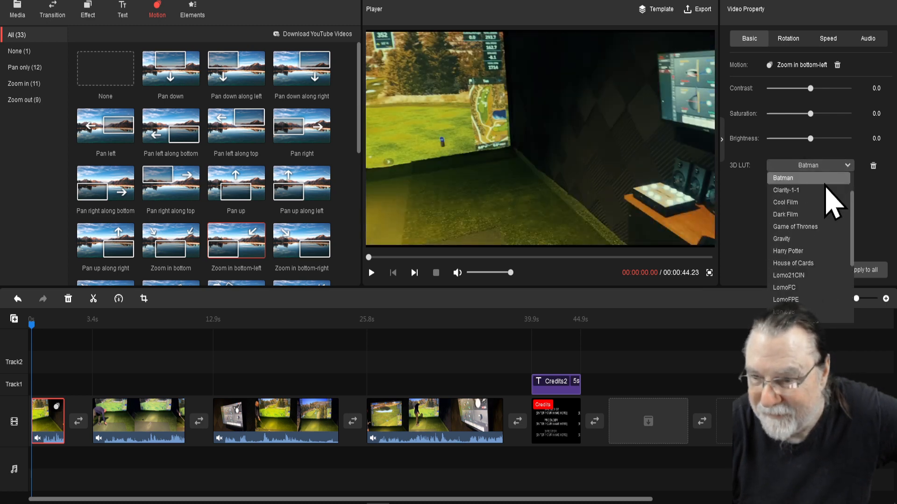
pyautogui.click(794, 204)
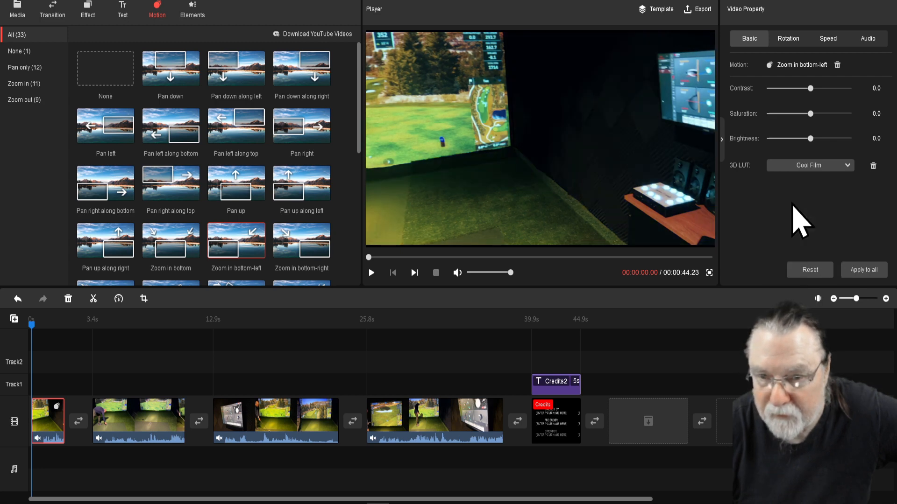
# Try the Gravity 3D LUT on the first golf segment.
pyautogui.click(848, 167)
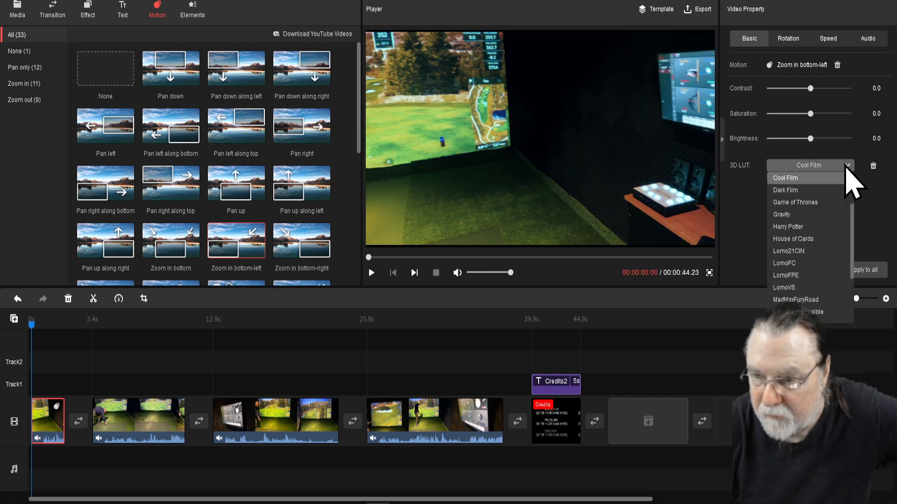
pyautogui.click(789, 216)
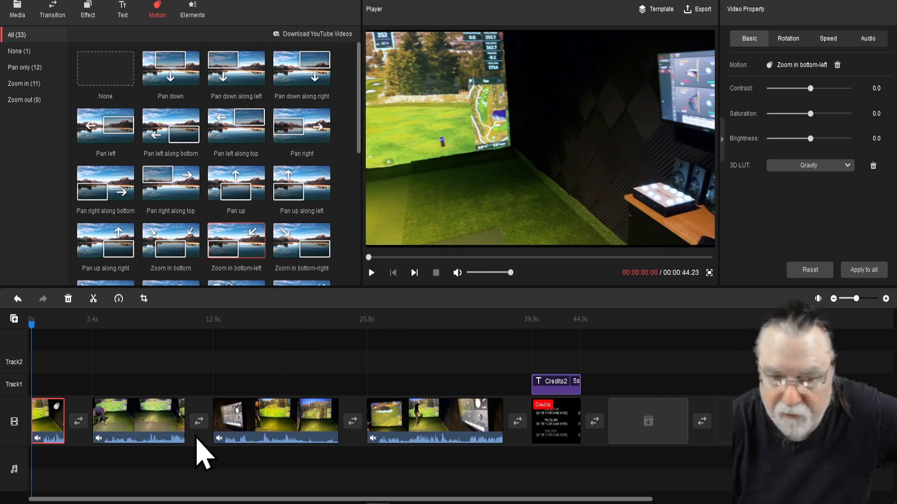
# Apply the Zoom in bottom-right motion and the B&W Film 3D LUT to the second golf segment.
pyautogui.click(167, 419)
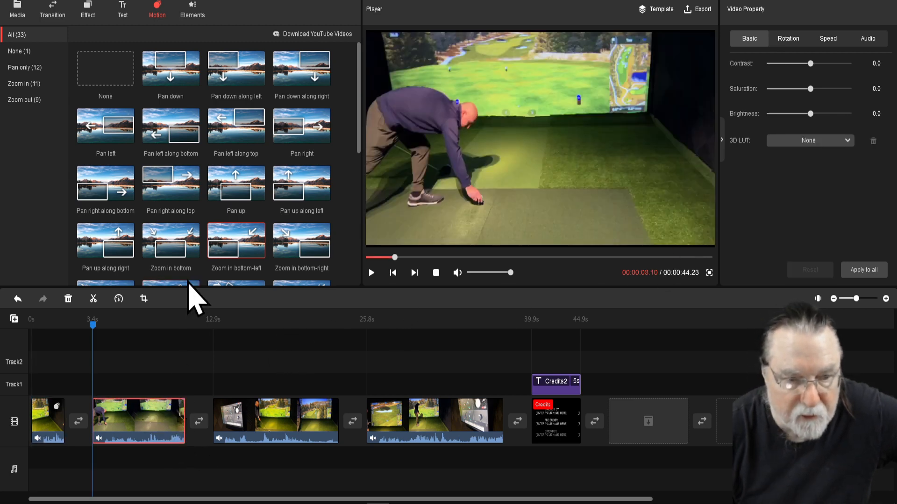
pyautogui.click(324, 253)
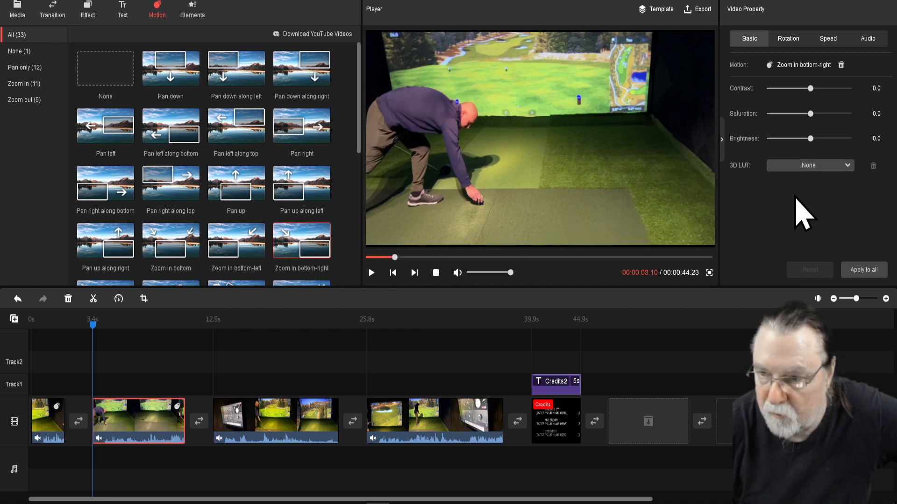
pyautogui.click(847, 166)
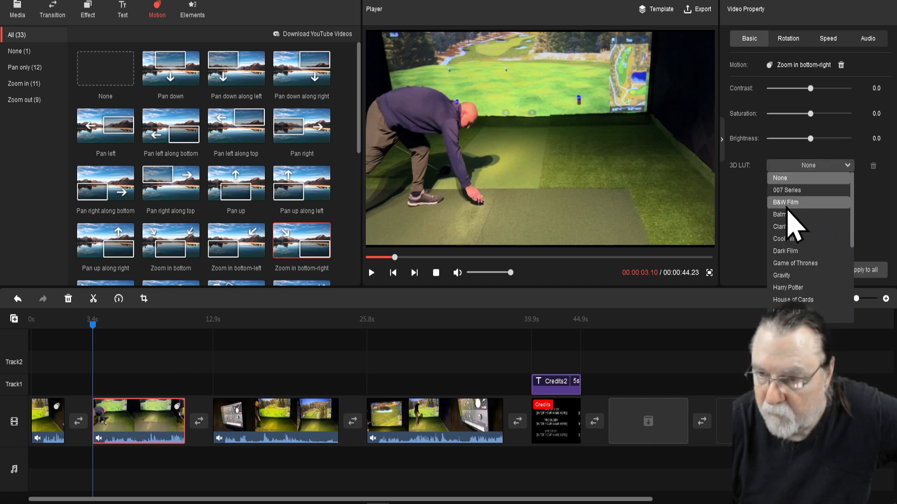
pyautogui.click(788, 204)
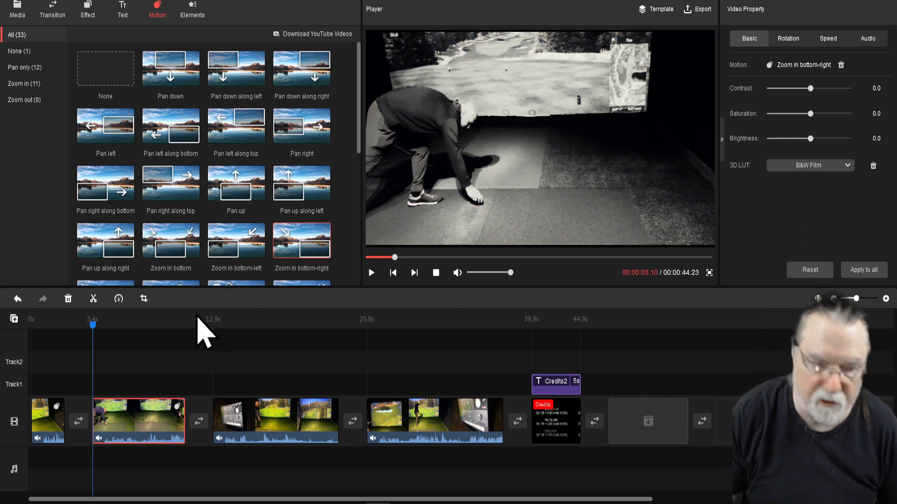
# Try the Sparta 300 3D LUT on the first golf segment, play through into the second segment and return to the start.
pyautogui.click(50, 418)
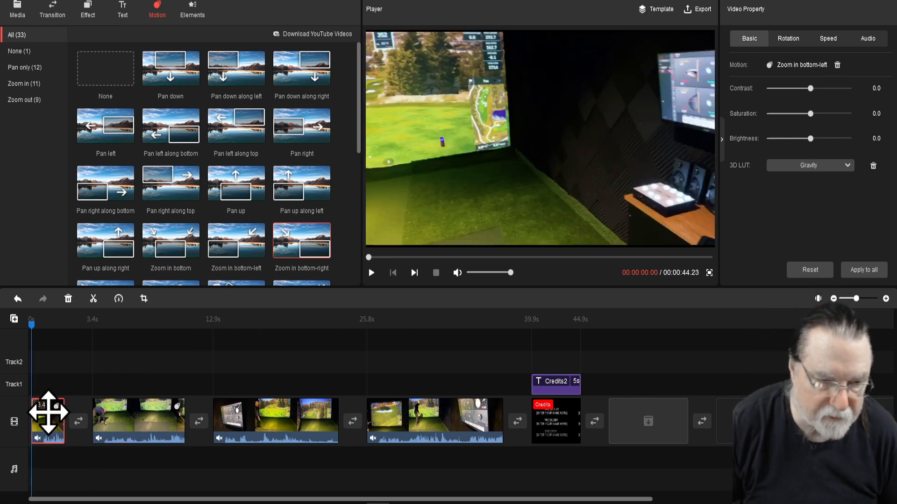
pyautogui.click(848, 166)
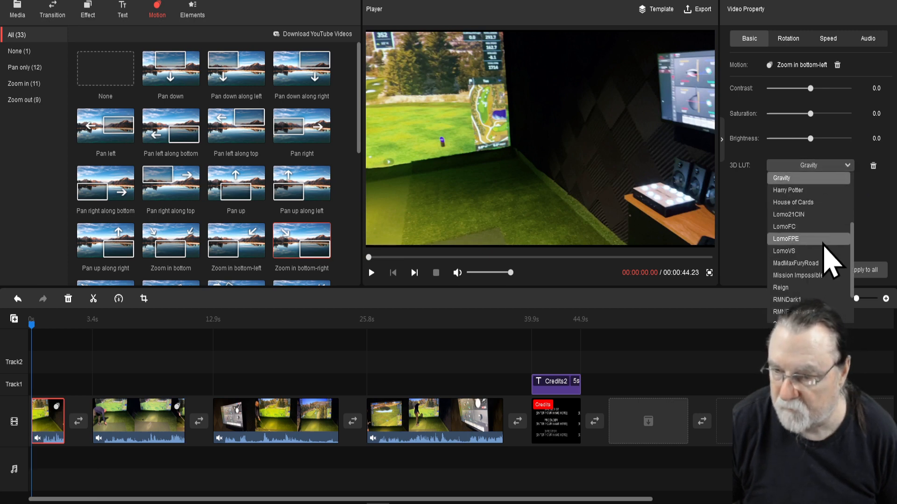
pyautogui.scroll(-1, 824, 243)
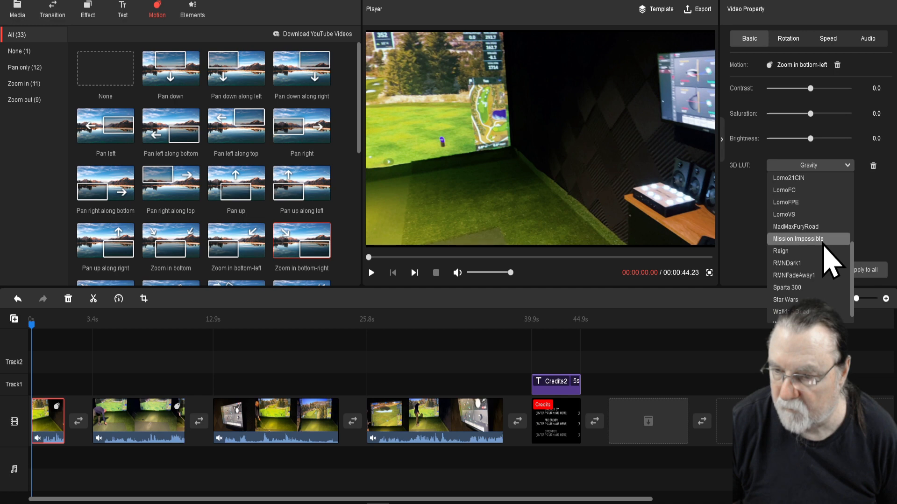
pyautogui.click(794, 288)
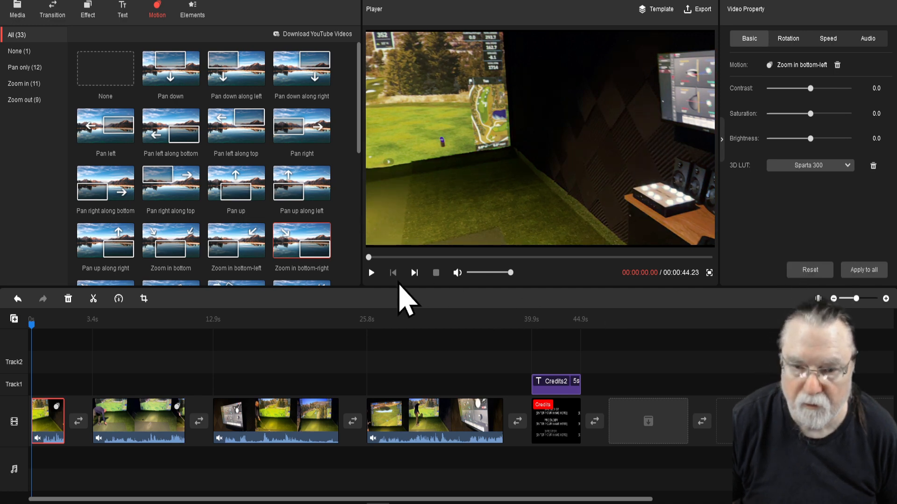
pyautogui.press('space')
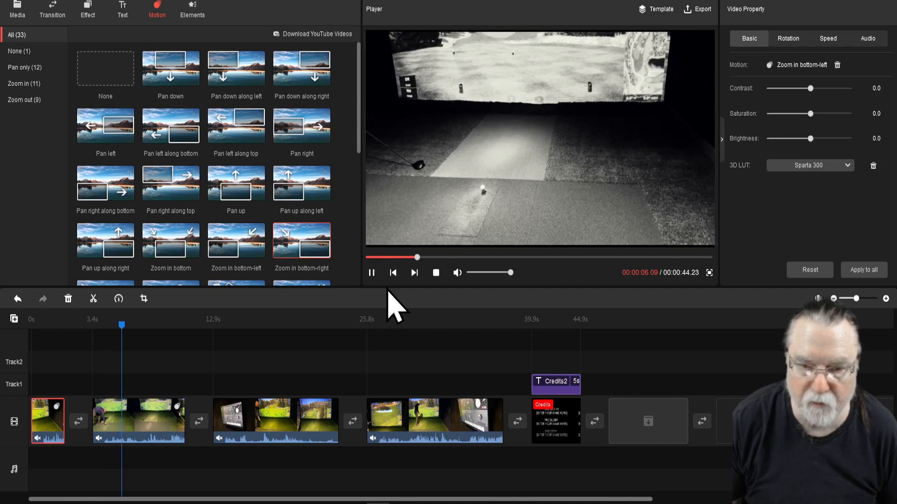
pyautogui.press('space')
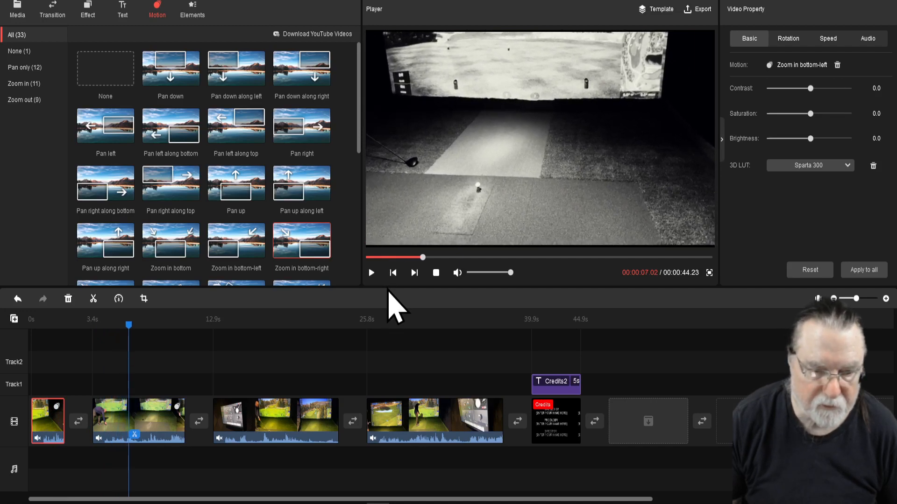
pyautogui.moveTo(130, 341); pyautogui.dragTo(23, 341)
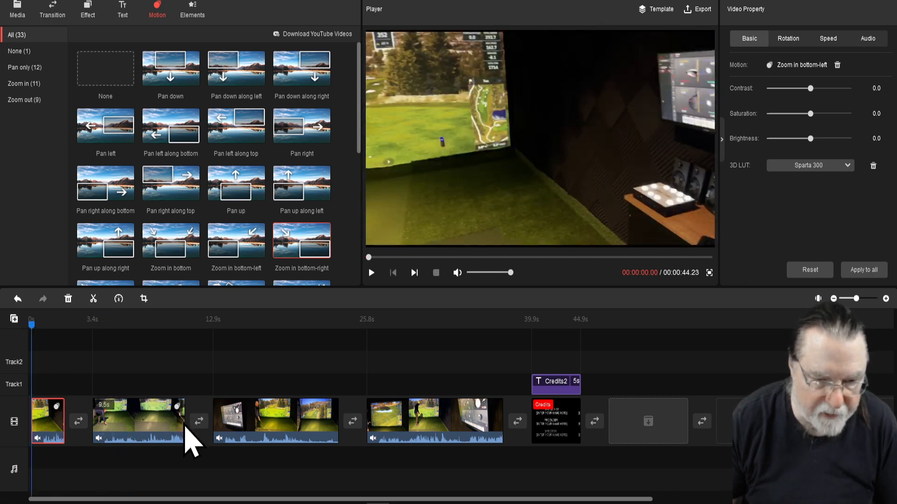
# Try shortening and extending the second golf segment by its end edge, to 5.4 s, 13.2 s and 15.7 s.
pyautogui.click(185, 417)
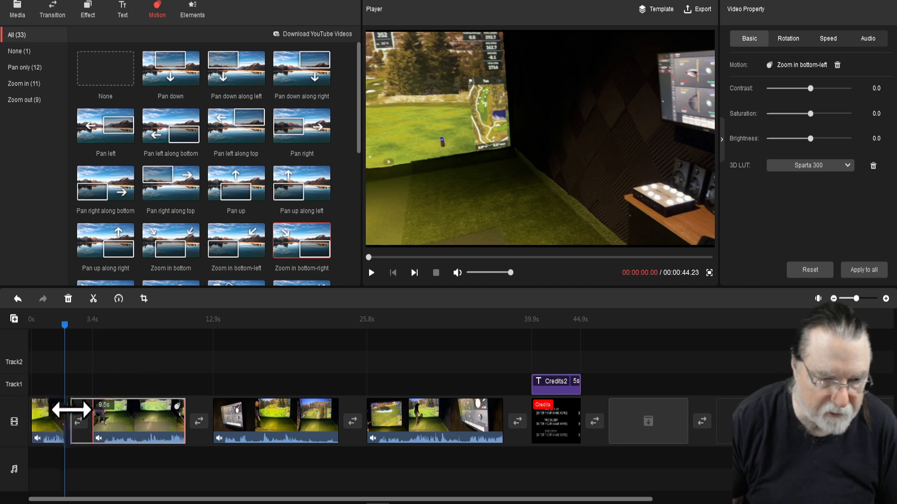
pyautogui.click(144, 411)
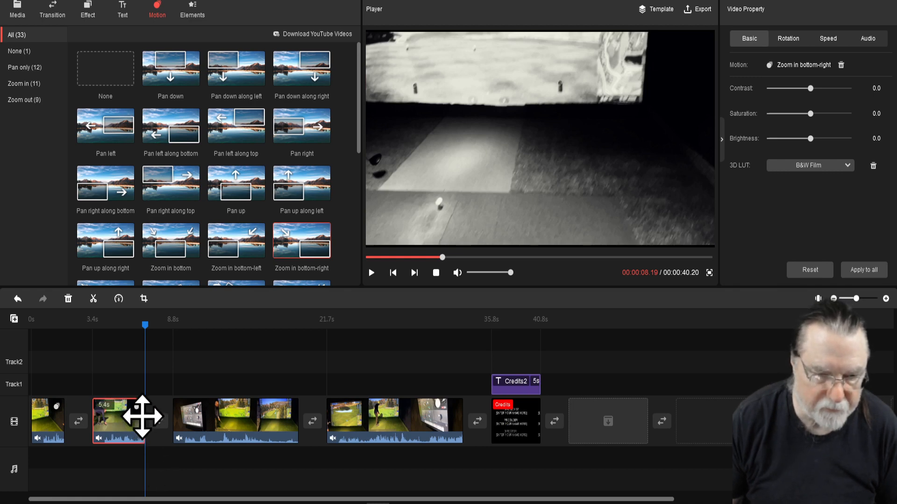
pyautogui.moveTo(148, 419); pyautogui.dragTo(221, 418)
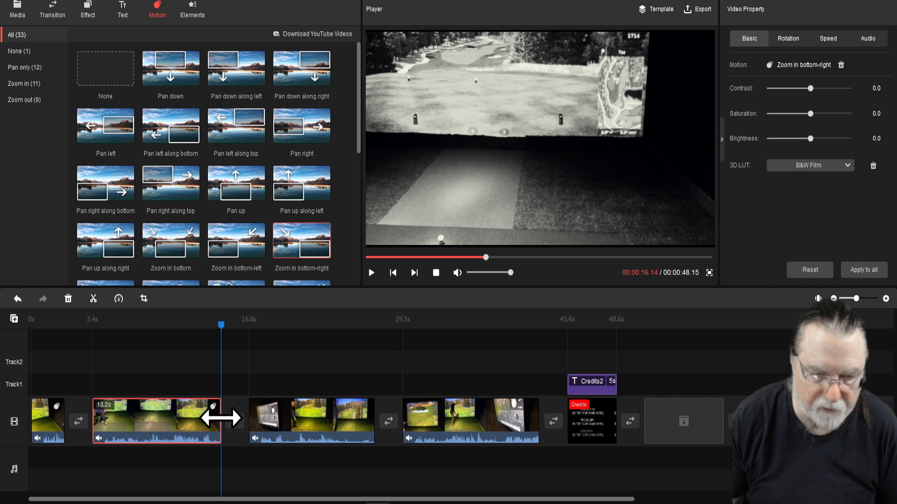
pyautogui.moveTo(222, 418); pyautogui.dragTo(142, 421)
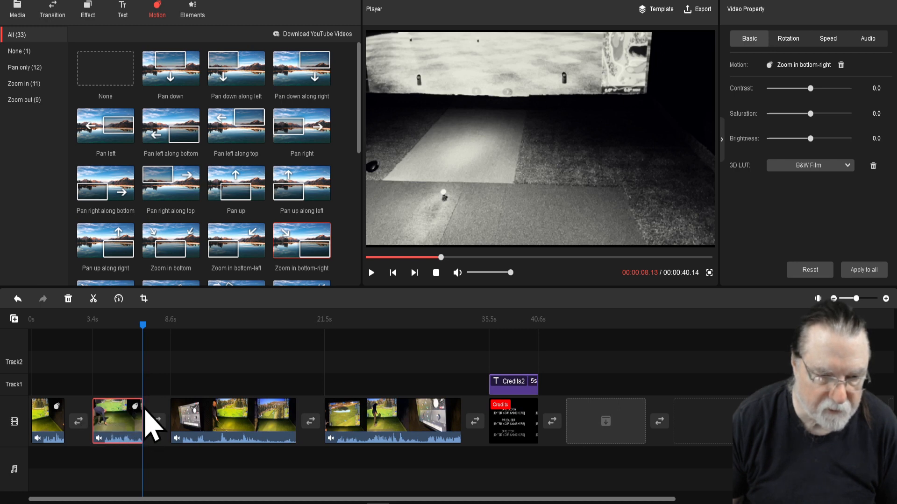
pyautogui.moveTo(142, 407); pyautogui.dragTo(245, 408)
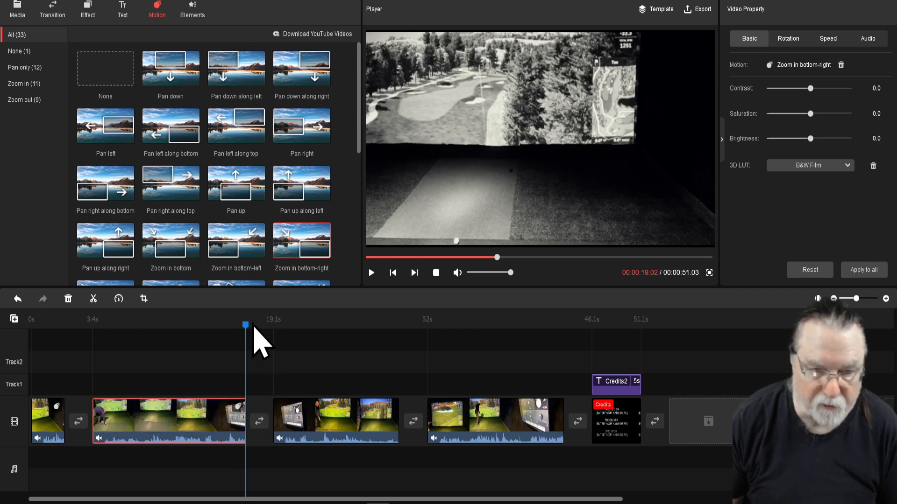
# Return to the start of the timeline and trim the end of the second golf segment to about 4.4 s long.
pyautogui.moveTo(245, 325); pyautogui.dragTo(1, 346)
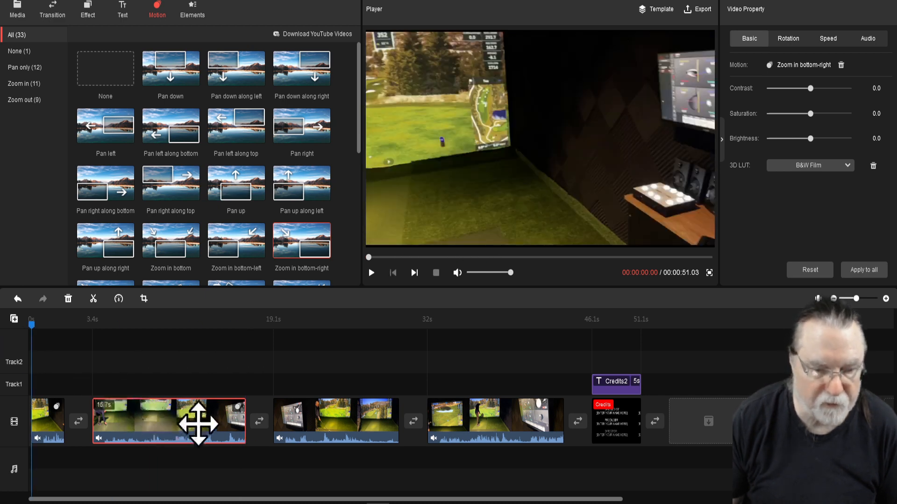
pyautogui.moveTo(245, 424); pyautogui.dragTo(119, 424)
pyautogui.click(47, 422)
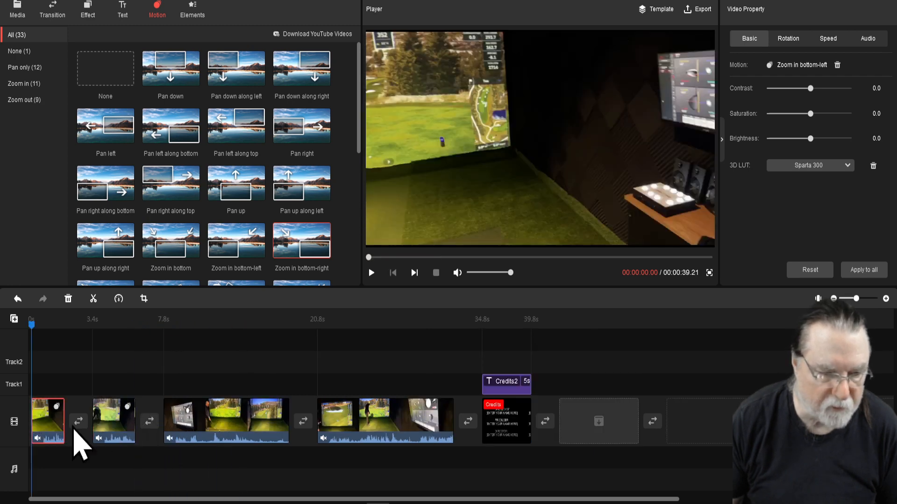
pyautogui.click(113, 421)
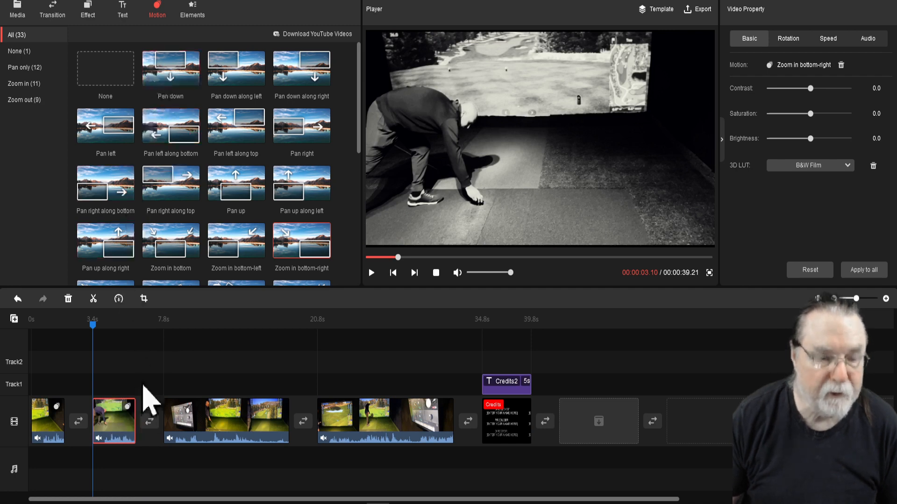
# Set the first golf segment's 3D LUT to B&W Film.
pyautogui.click(62, 7)
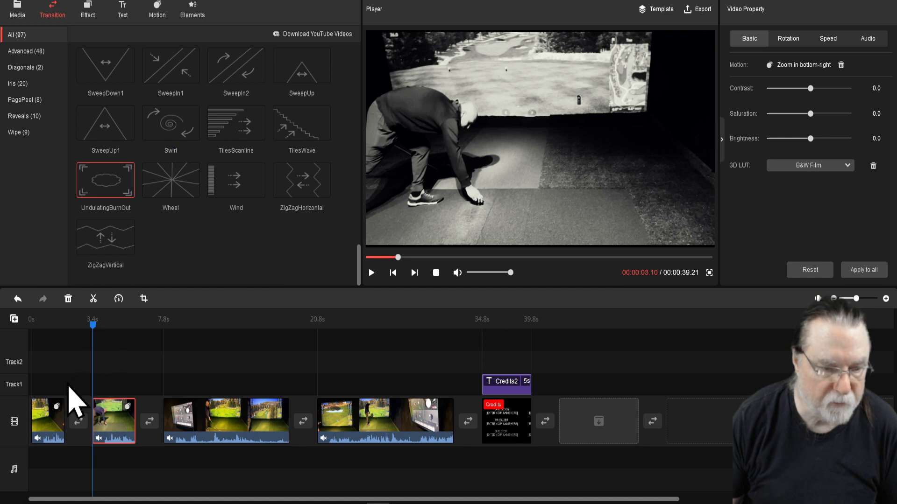
pyautogui.click(49, 423)
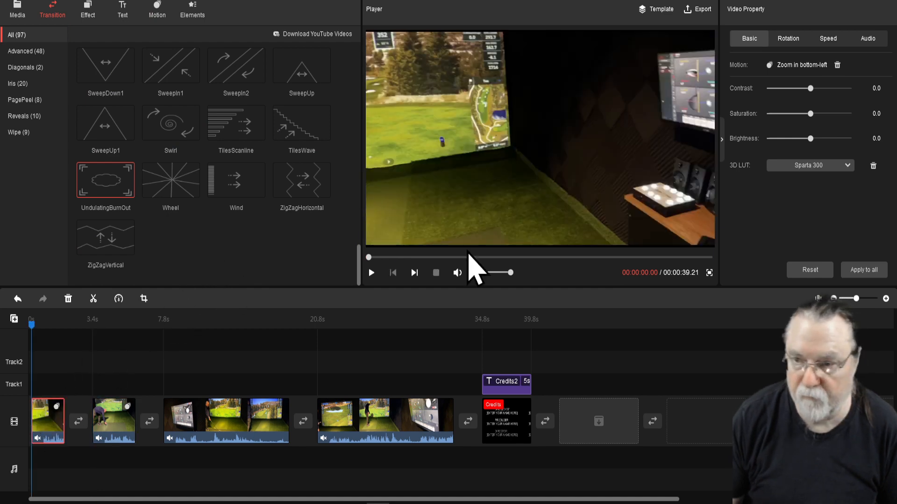
pyautogui.click(848, 166)
pyautogui.scroll(5, 823, 220)
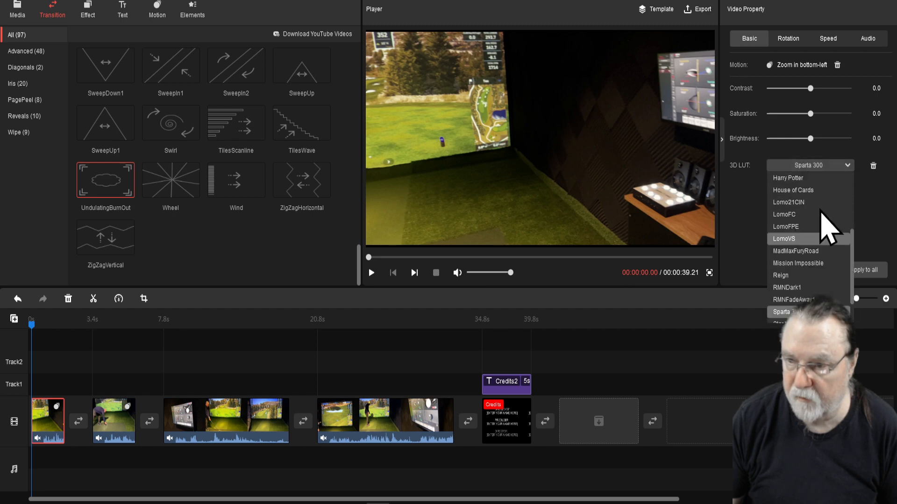
pyautogui.click(815, 204)
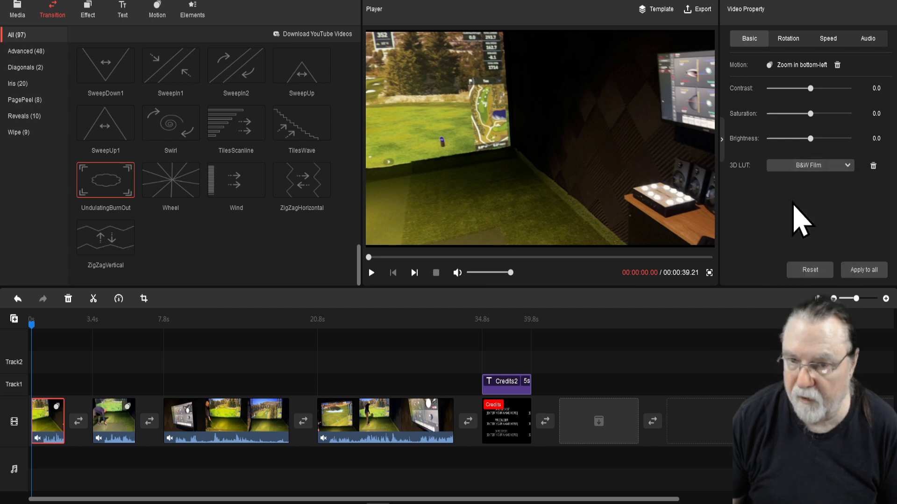
# Add the Wheel transition between the first and second golf segments and set its duration to 2.0 s.
pyautogui.moveTo(191, 194)
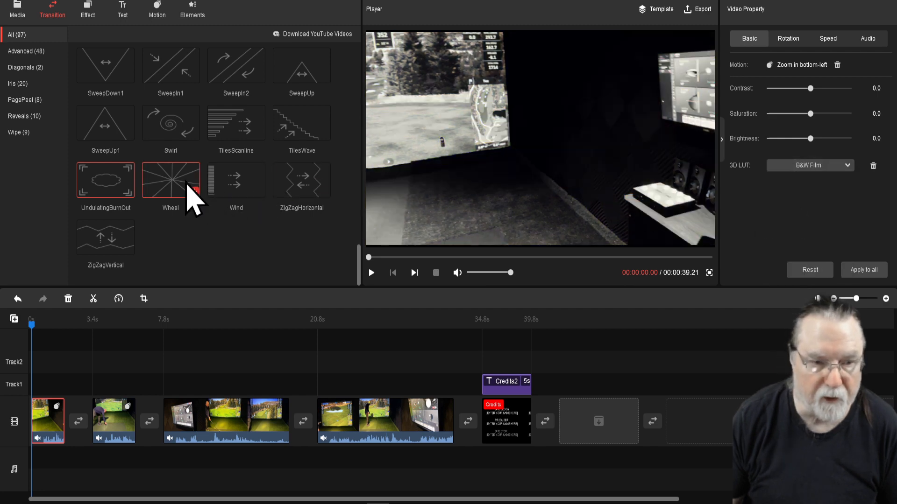
pyautogui.click(194, 191)
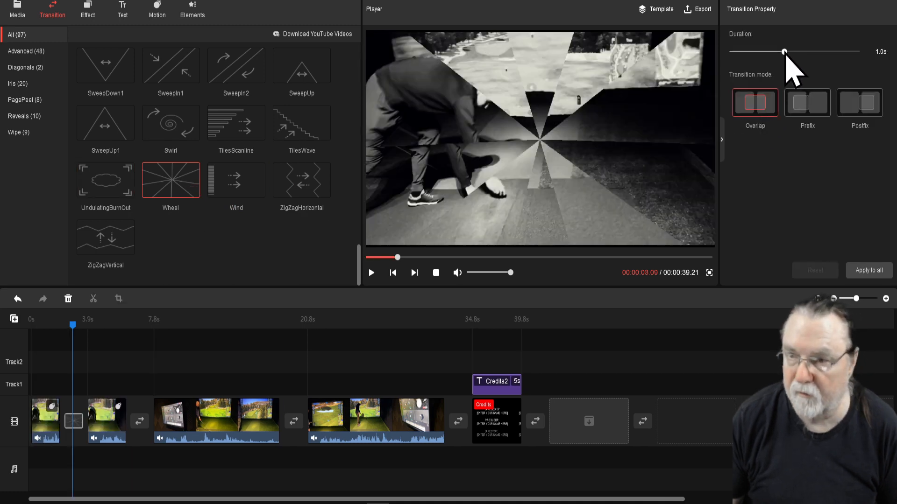
pyautogui.moveTo(785, 51); pyautogui.dragTo(883, 60)
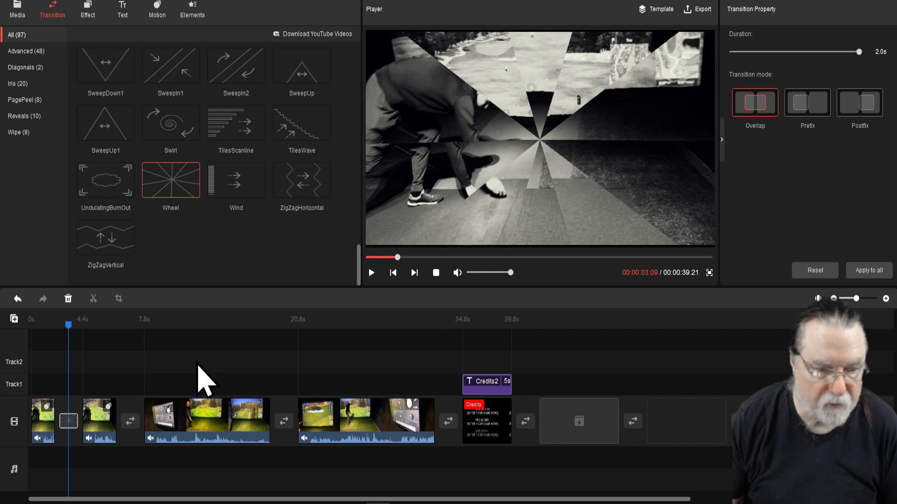
# Add the Caption5 title to Track1 and move it to the very start of the timeline.
pyautogui.click(123, 11)
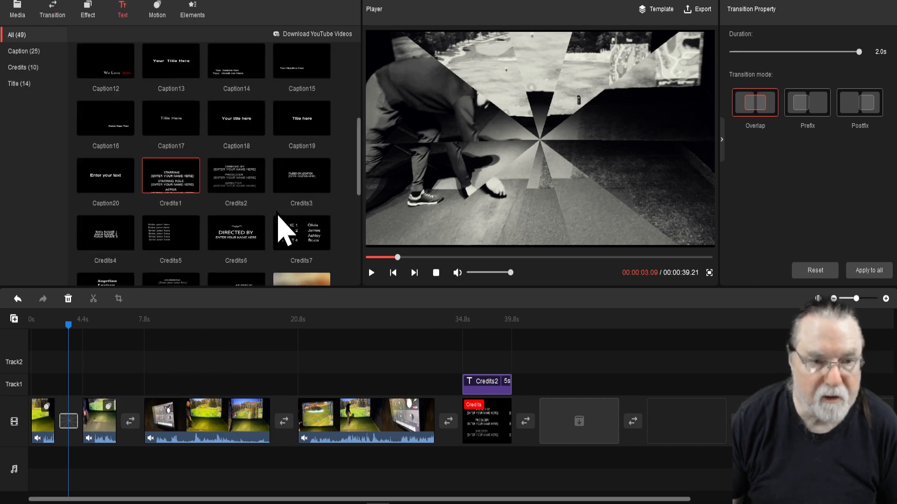
pyautogui.scroll(3, 278, 216)
pyautogui.scroll(1, 278, 216)
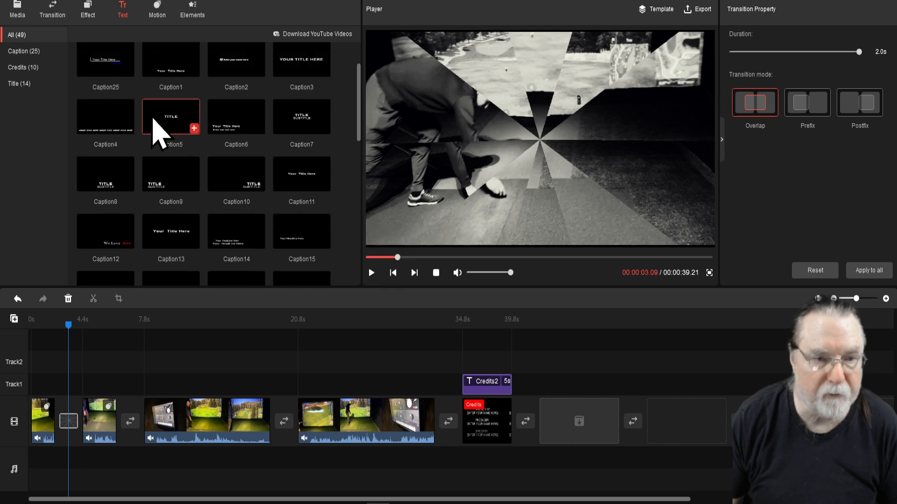
pyautogui.click(195, 128)
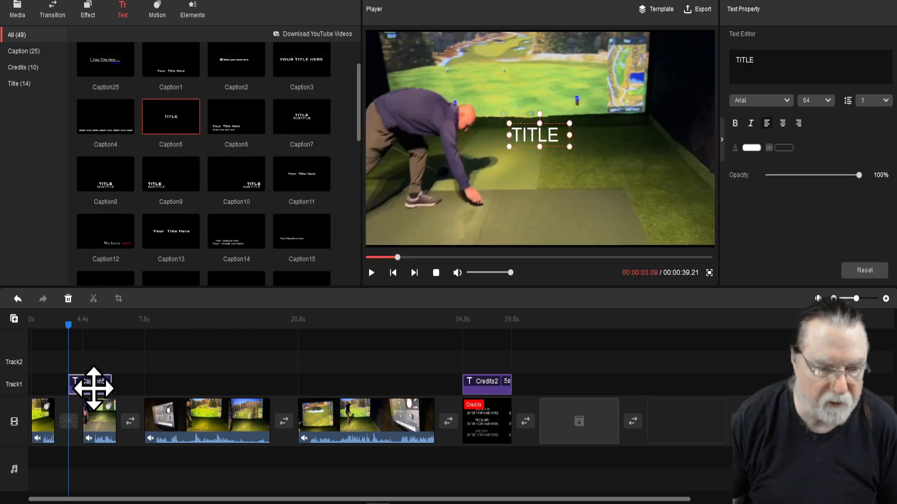
pyautogui.moveTo(94, 390); pyautogui.dragTo(36, 388)
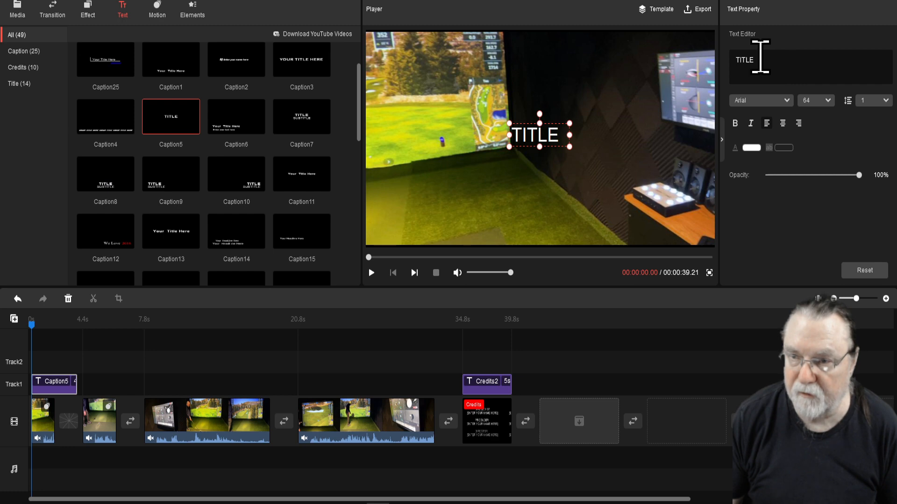
# Replace the opening title text with "Mini Tool Movie Maker" and "Review Part 2" on two lines, and move it to the frame's lower centre.
pyautogui.press('BackSpace')
pyautogui.press('BackSpace')
pyautogui.press('BackSpace')
pyautogui.press('BackSpace')
pyautogui.press('BackSpace')
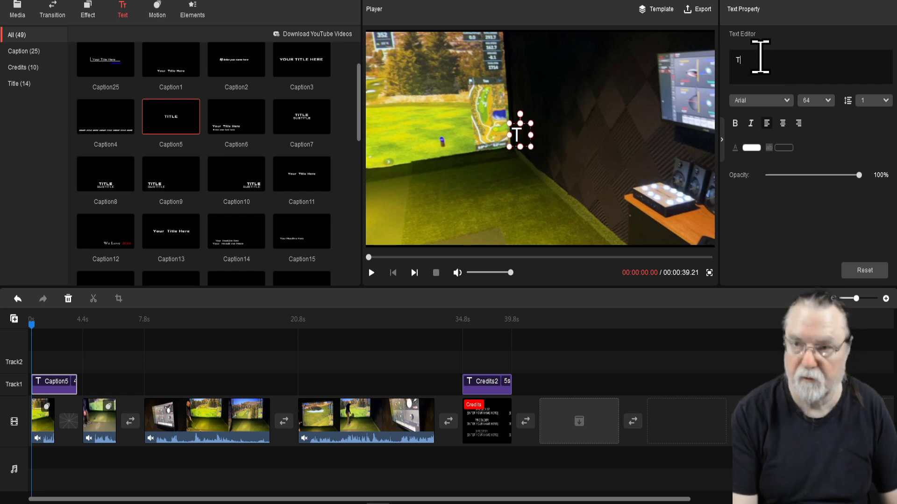
pyautogui.write('Mini')
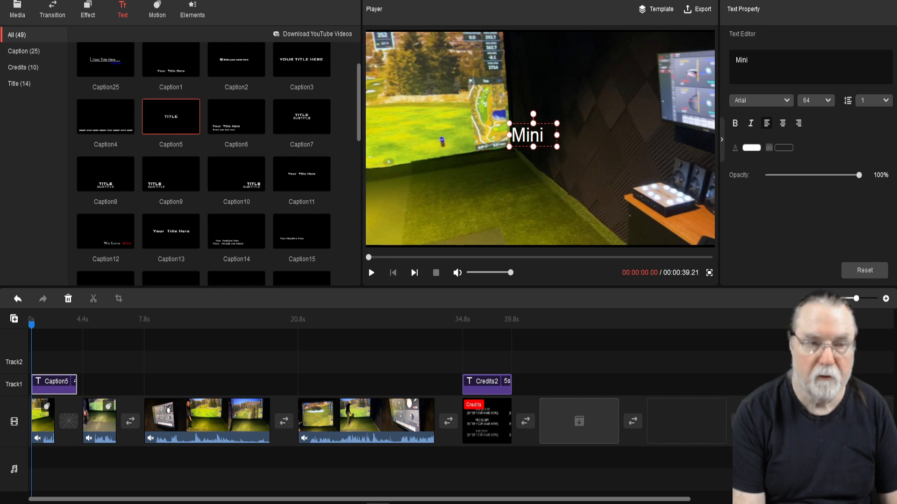
pyautogui.write(' Tool Movi')
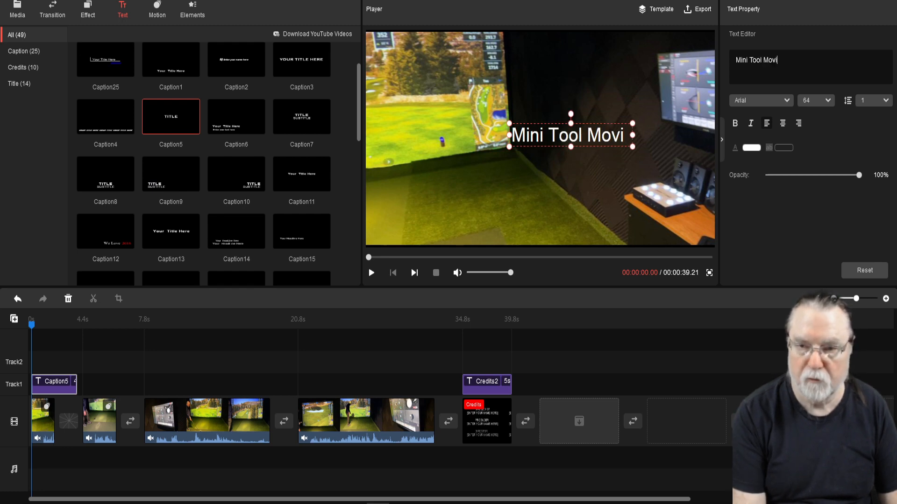
pyautogui.write('e')
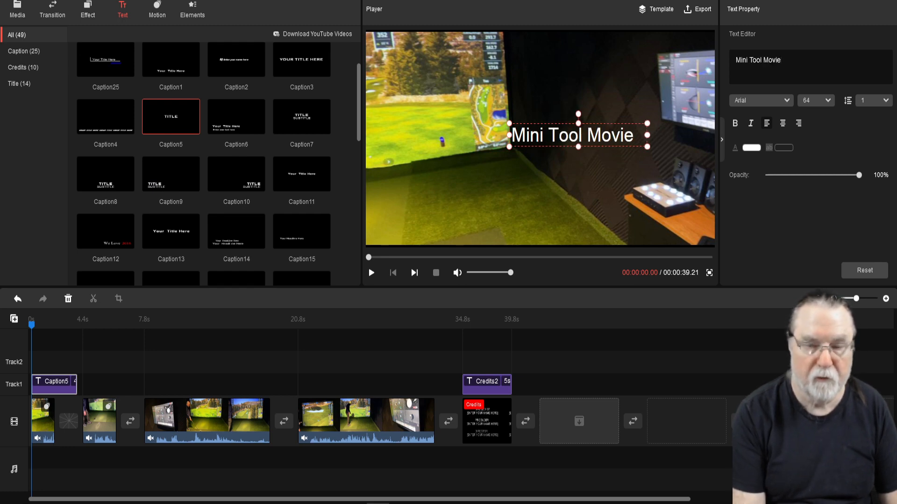
pyautogui.write(' Maker')
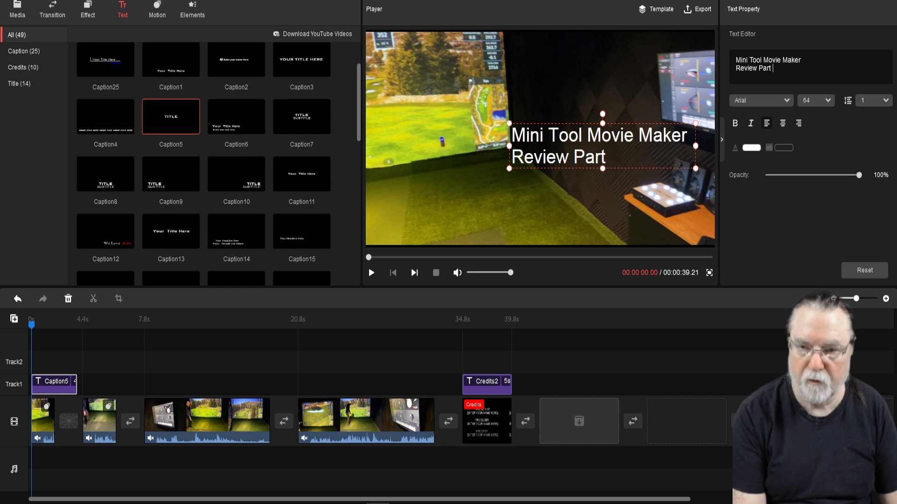
pyautogui.write('2')
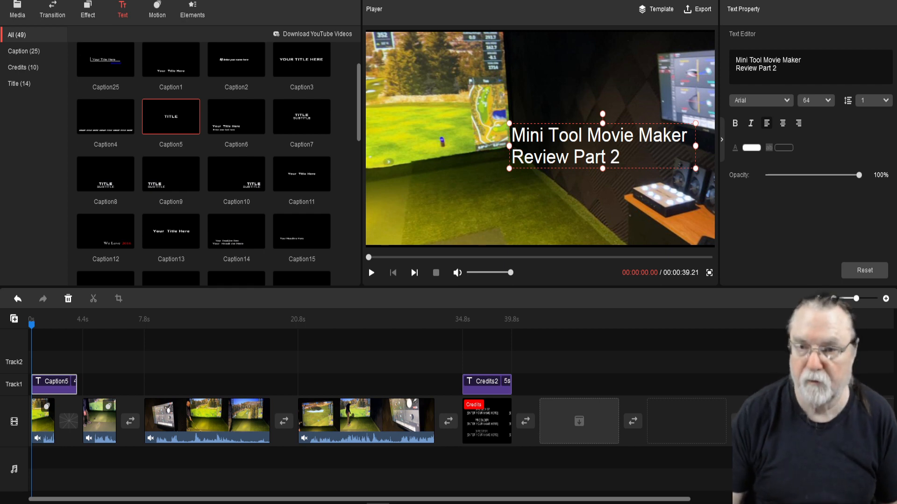
pyautogui.moveTo(600, 154); pyautogui.dragTo(530, 218)
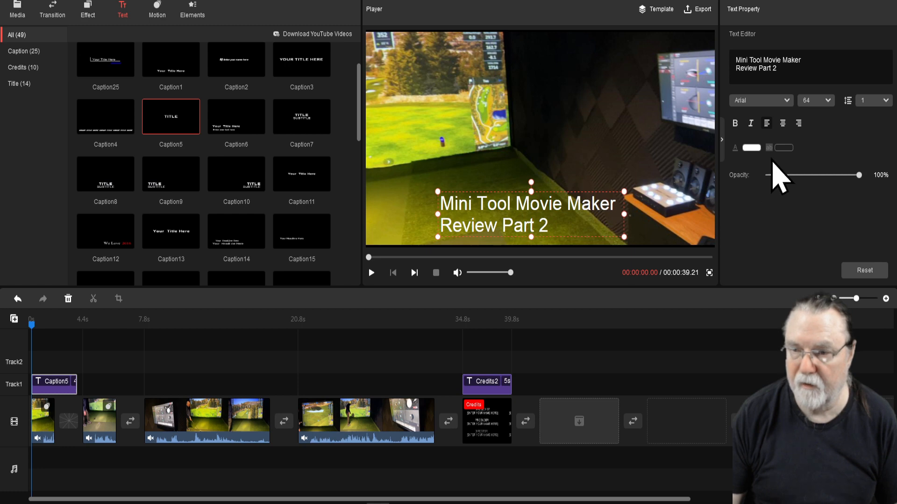
# Style the opening title as black bold italic text on a light green background and widen its text box slightly.
pyautogui.click(784, 148)
pyautogui.click(784, 197)
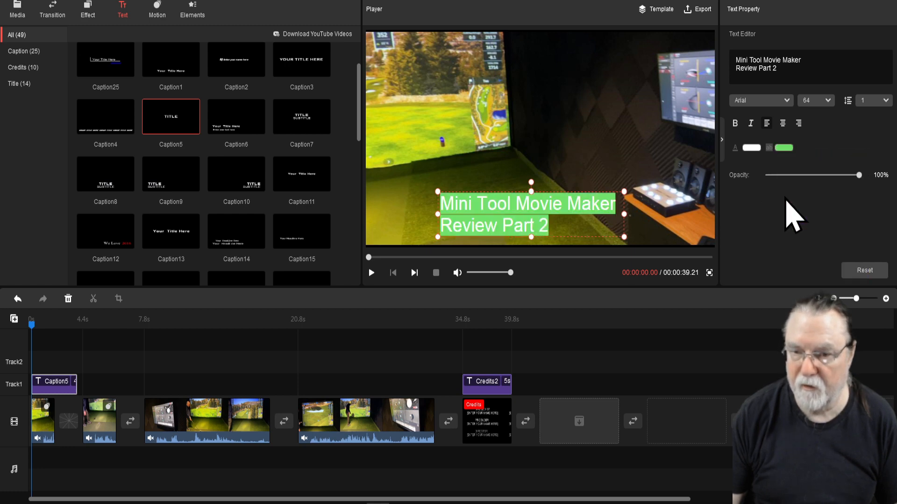
pyautogui.click(756, 148)
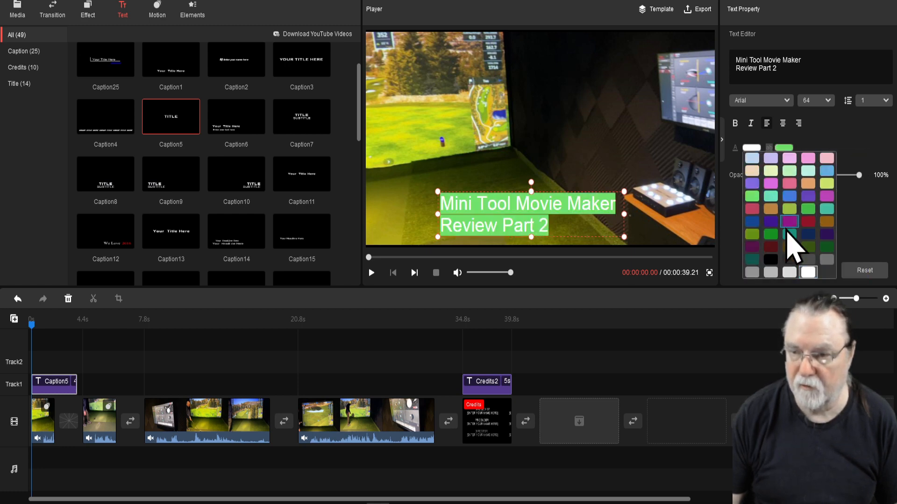
pyautogui.click(771, 260)
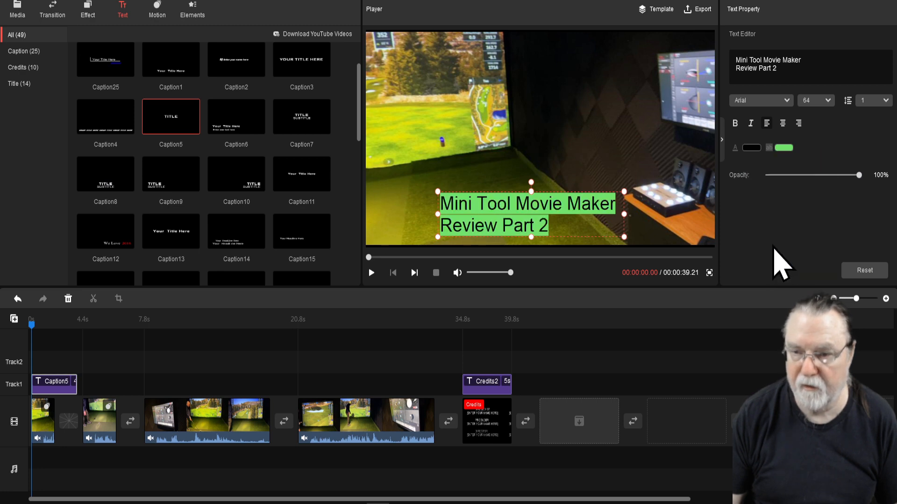
pyautogui.click(736, 123)
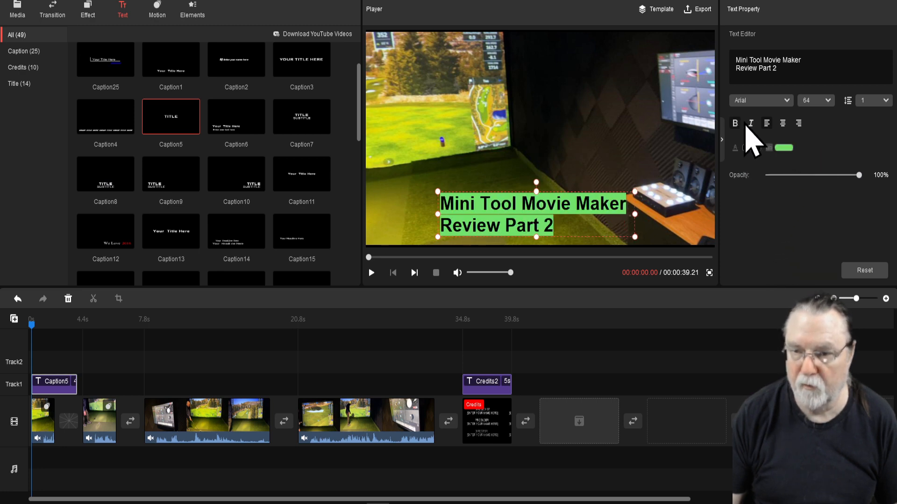
pyautogui.click(751, 124)
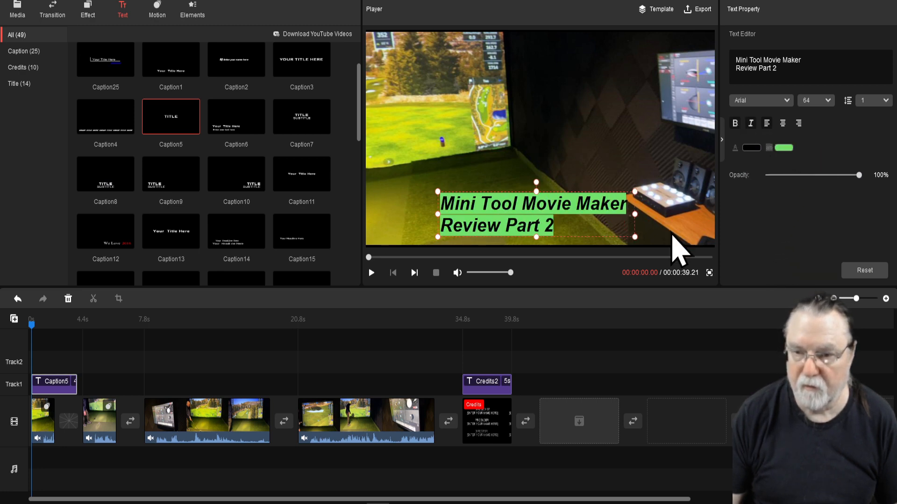
pyautogui.moveTo(635, 214); pyautogui.dragTo(641, 214)
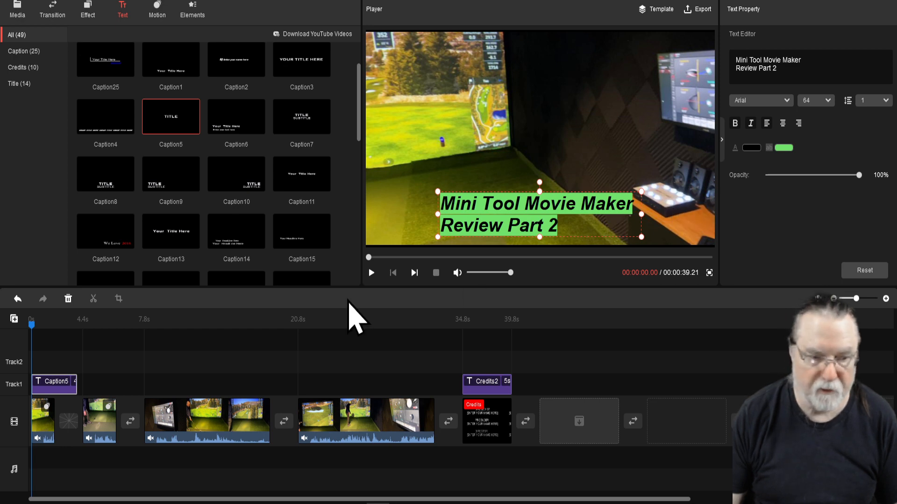
# Try the title's opacity at 52% and 0% over different frames of the golf footage.
pyautogui.moveTo(31, 327); pyautogui.dragTo(56, 327)
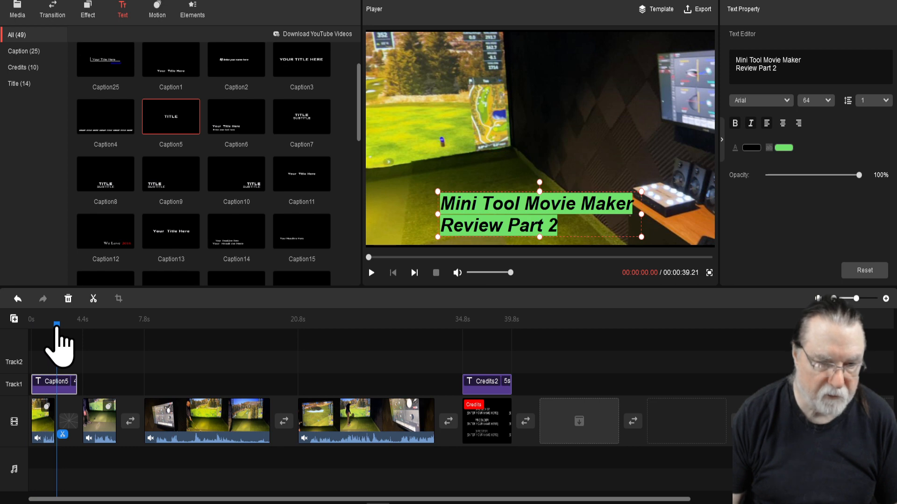
pyautogui.press('space')
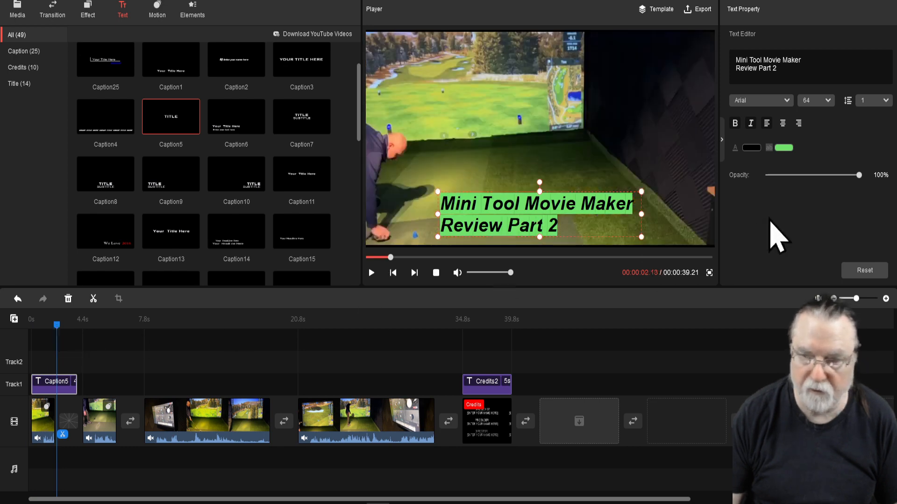
pyautogui.moveTo(860, 177); pyautogui.dragTo(820, 179)
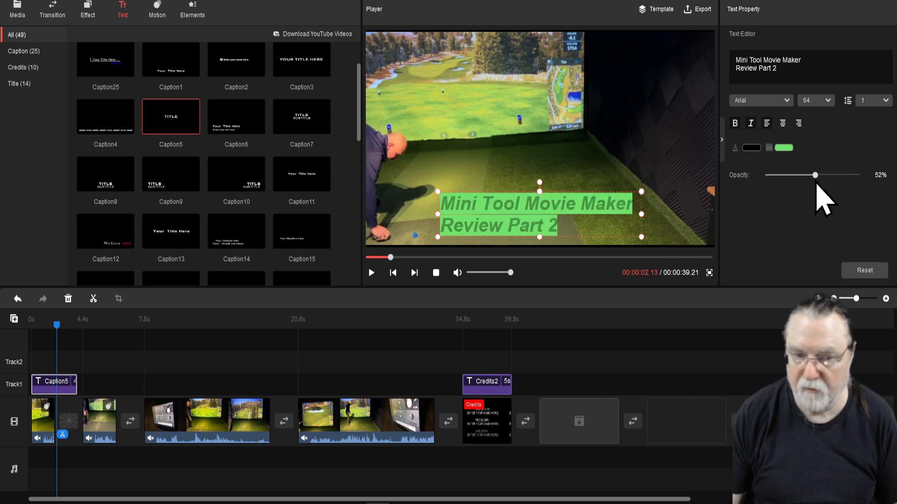
pyautogui.moveTo(56, 326); pyautogui.dragTo(74, 326)
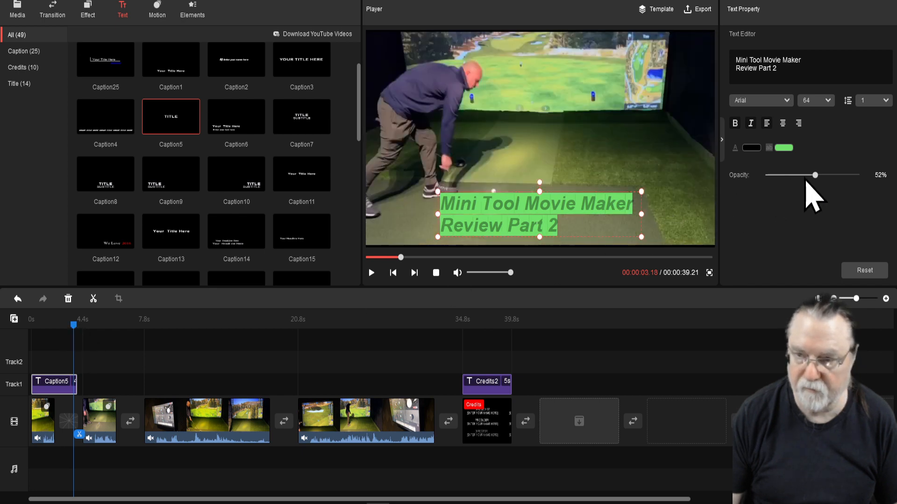
pyautogui.moveTo(816, 175); pyautogui.dragTo(767, 176)
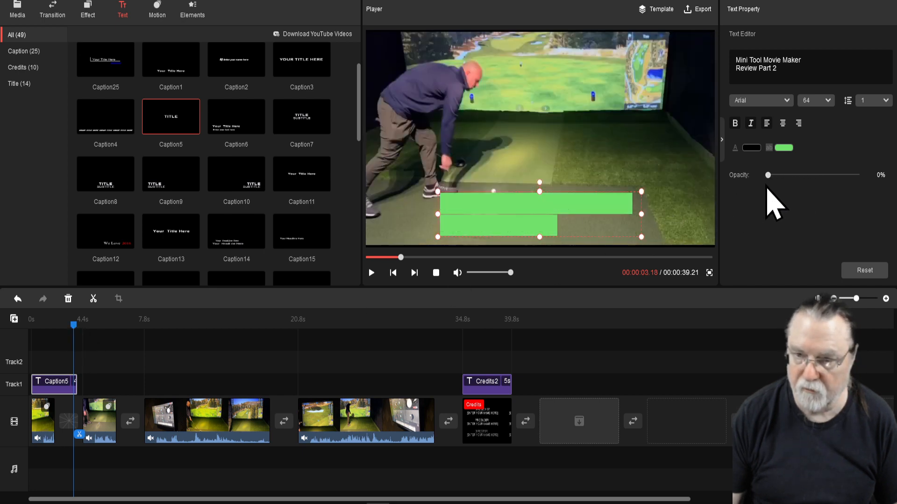
# Preview the title from the start of the timeline and restore its opacity to 100%.
pyautogui.click(436, 273)
pyautogui.press('space')
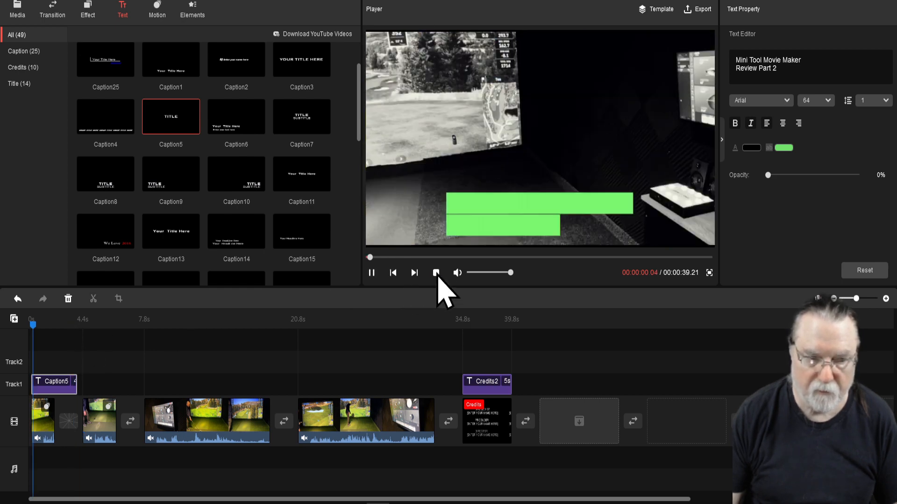
pyautogui.press('space')
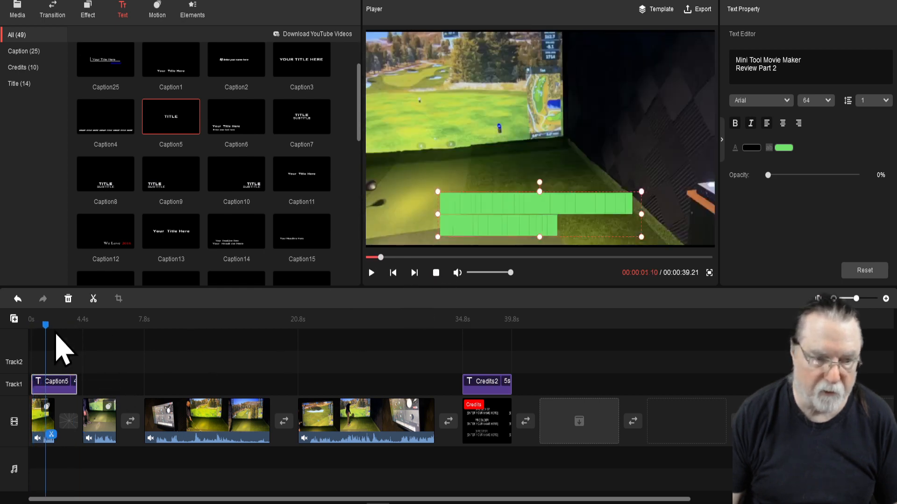
pyautogui.moveTo(45, 325); pyautogui.dragTo(32, 325)
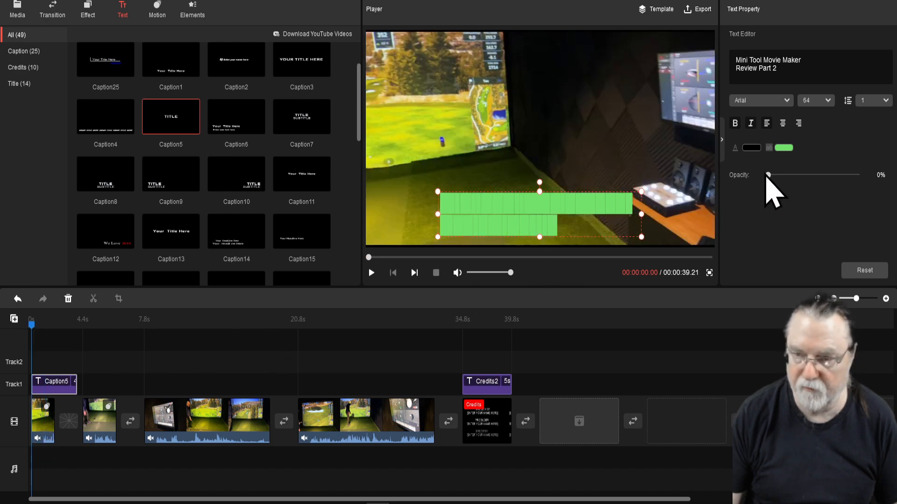
pyautogui.moveTo(768, 175); pyautogui.dragTo(860, 175)
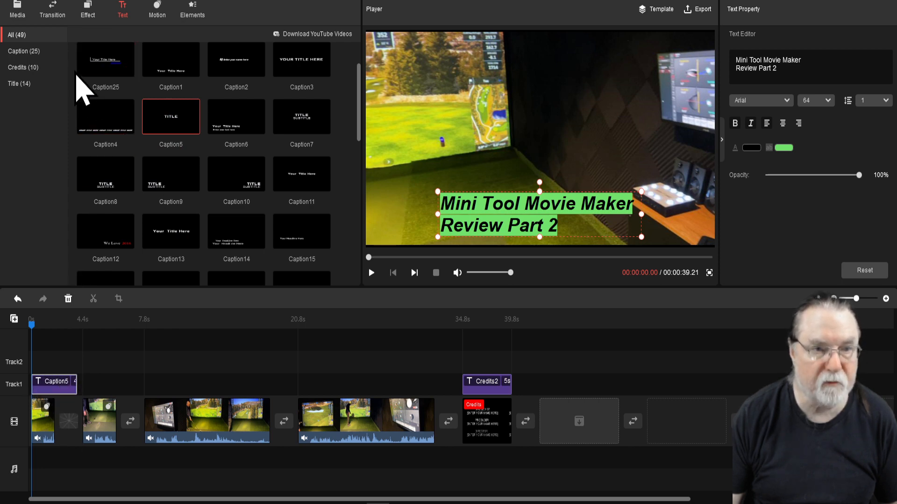
# Add the New Year 2023 element to Track1 at the end of the second golf segment.
pyautogui.click(159, 14)
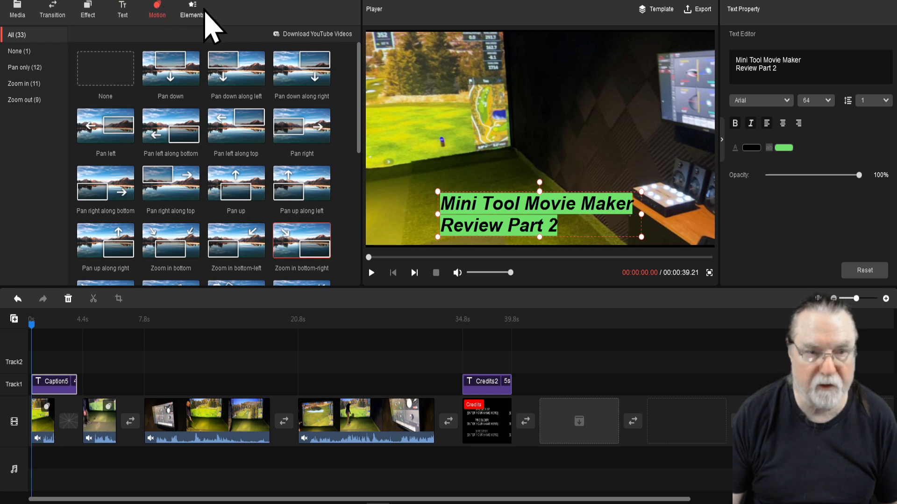
pyautogui.click(200, 26)
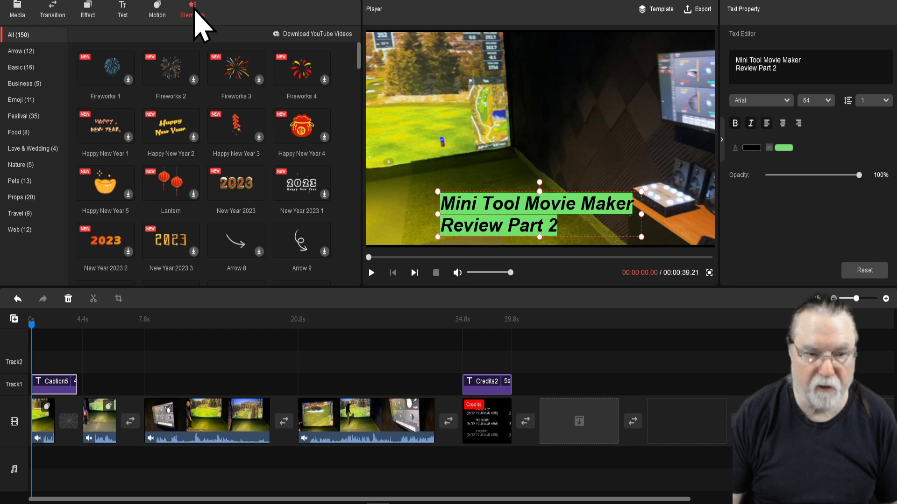
pyautogui.moveTo(256, 189)
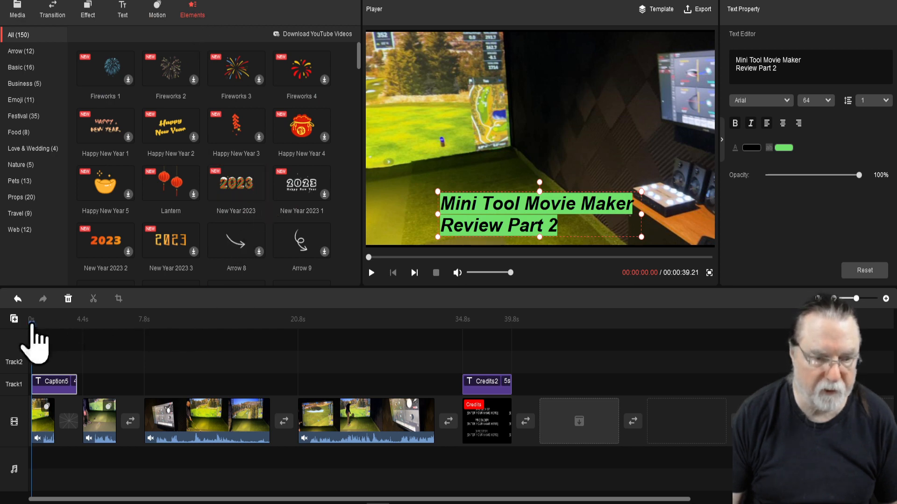
pyautogui.click(116, 322)
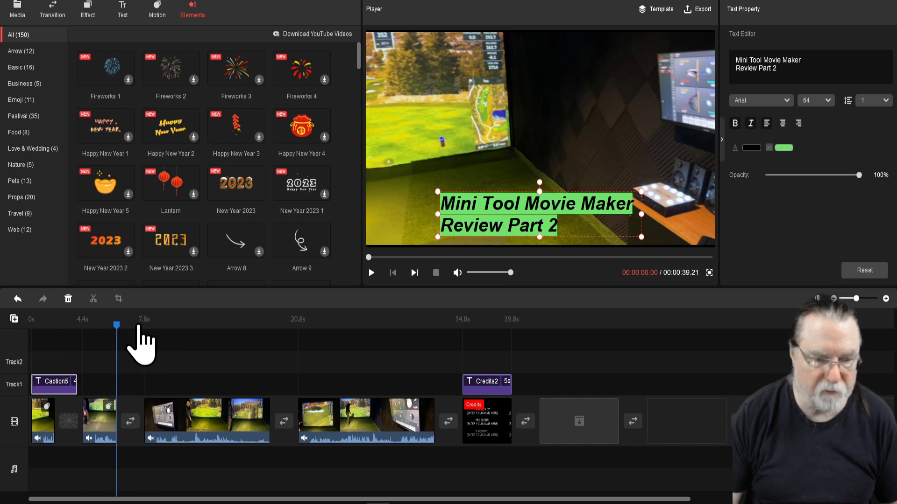
pyautogui.moveTo(240, 200)
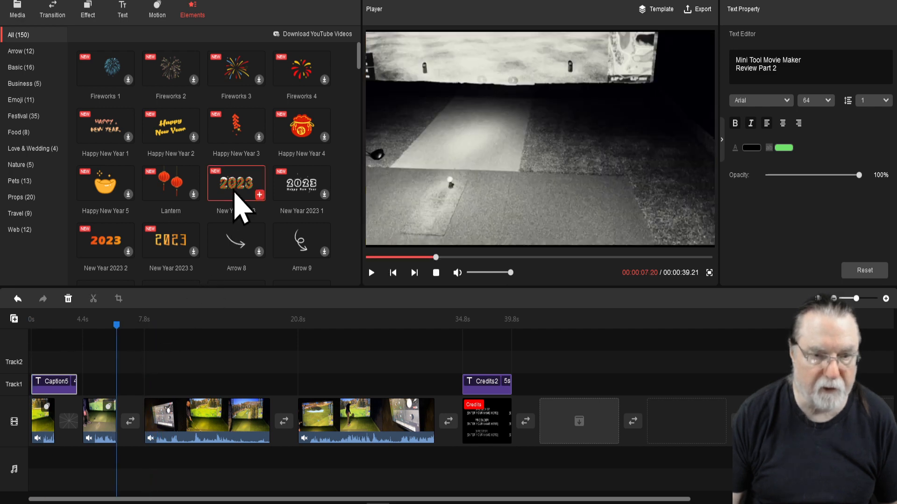
pyautogui.click(259, 195)
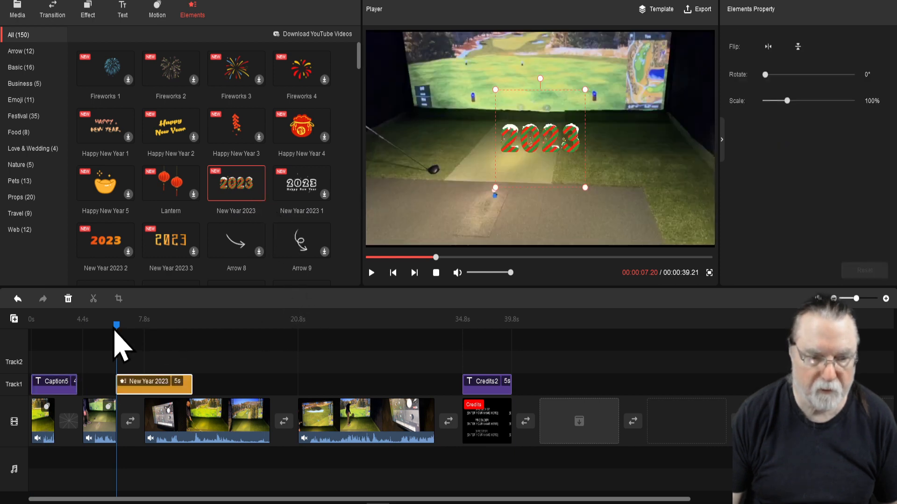
# Add the New Year 2023 1 element to Track1 at the end of the third golf segment, then replace it with New Year 2023 2.
pyautogui.moveTo(116, 326); pyautogui.dragTo(270, 326)
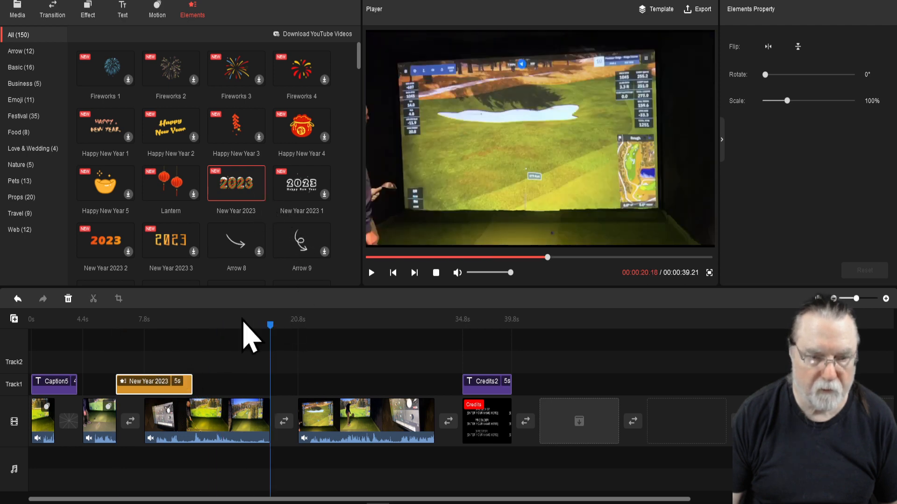
pyautogui.click(325, 196)
pyautogui.click(325, 196)
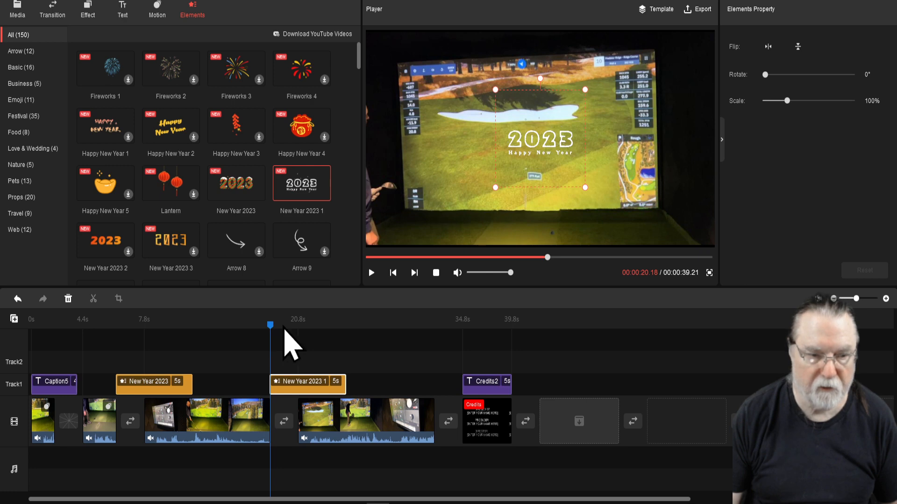
pyautogui.rightClick(303, 390)
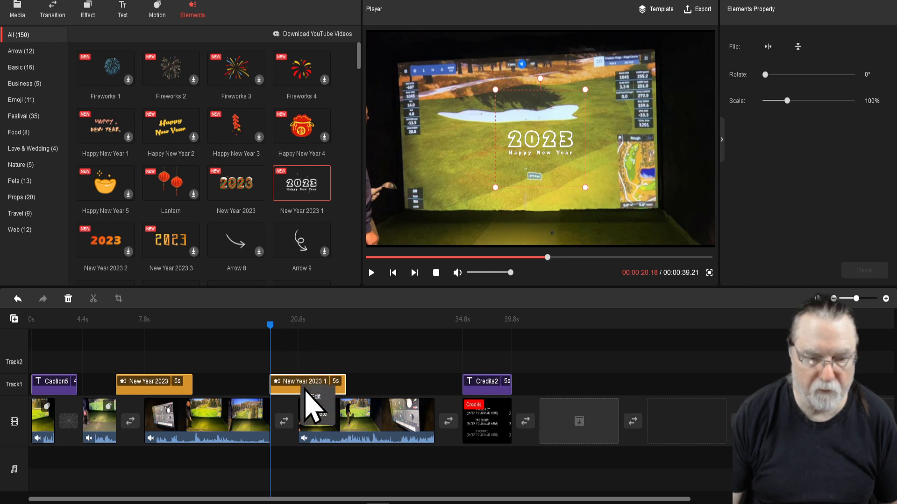
pyautogui.click(319, 414)
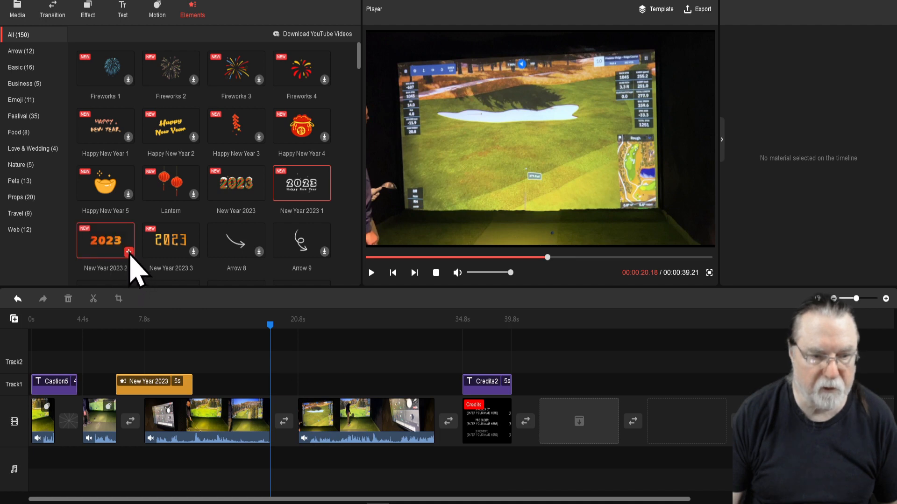
pyautogui.click(129, 253)
# Preview the New Year 2023 2 element over the golf footage and return to the start of the timeline.
pyautogui.press('space')
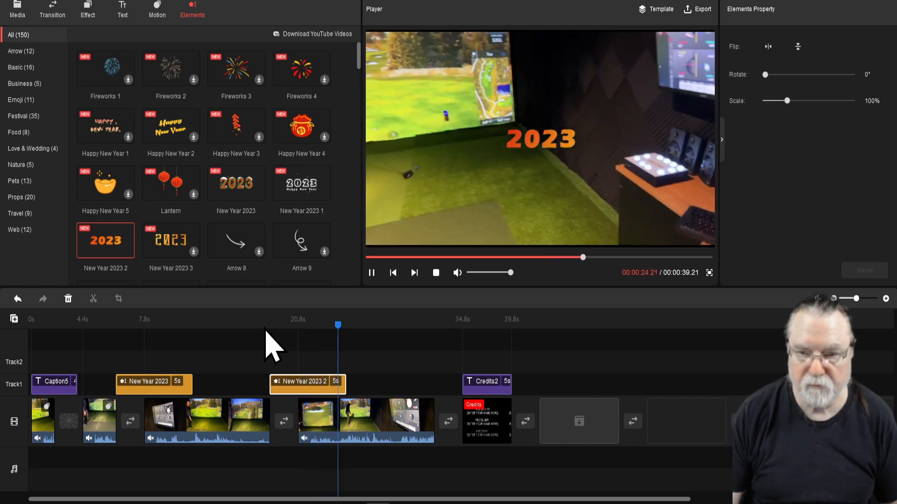
pyautogui.click(310, 382)
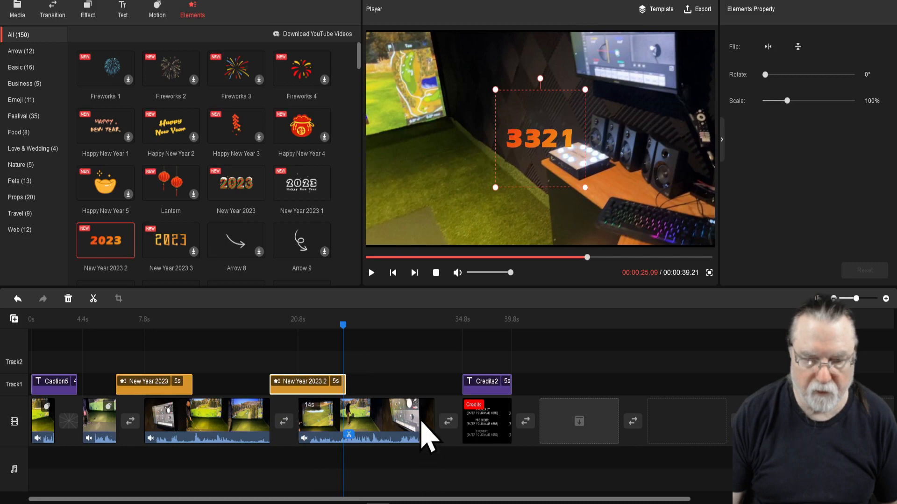
pyautogui.click(435, 273)
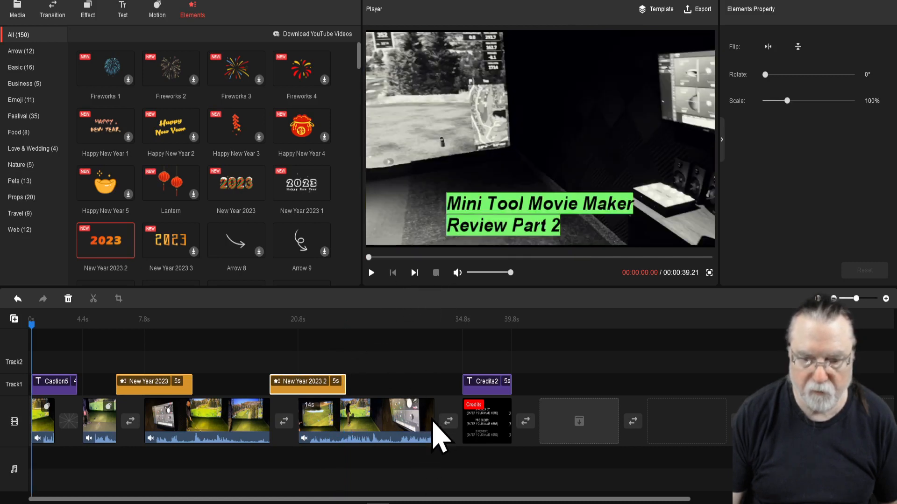
# Shorten the last golf segment to about 3.6 seconds, then move the credits clip ahead of it and back behind it.
pyautogui.moveTo(428, 415); pyautogui.dragTo(331, 416)
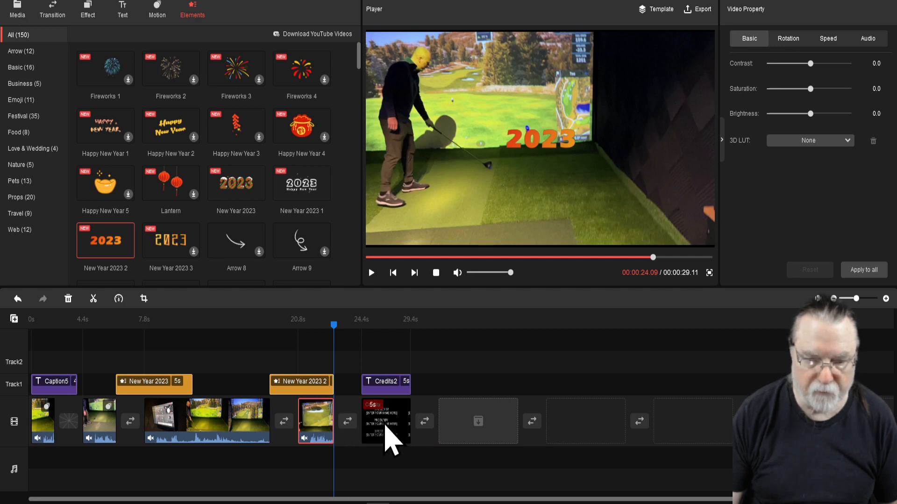
pyautogui.moveTo(386, 426); pyautogui.dragTo(356, 426)
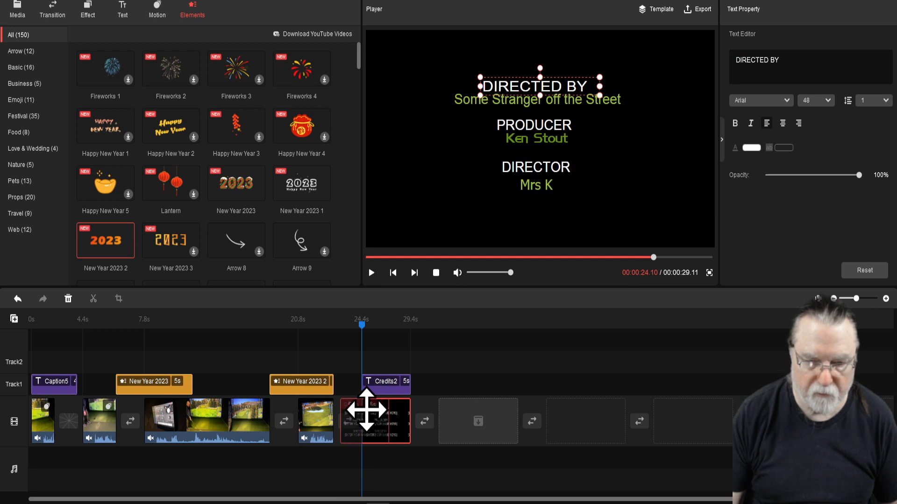
pyautogui.moveTo(361, 418); pyautogui.dragTo(322, 416)
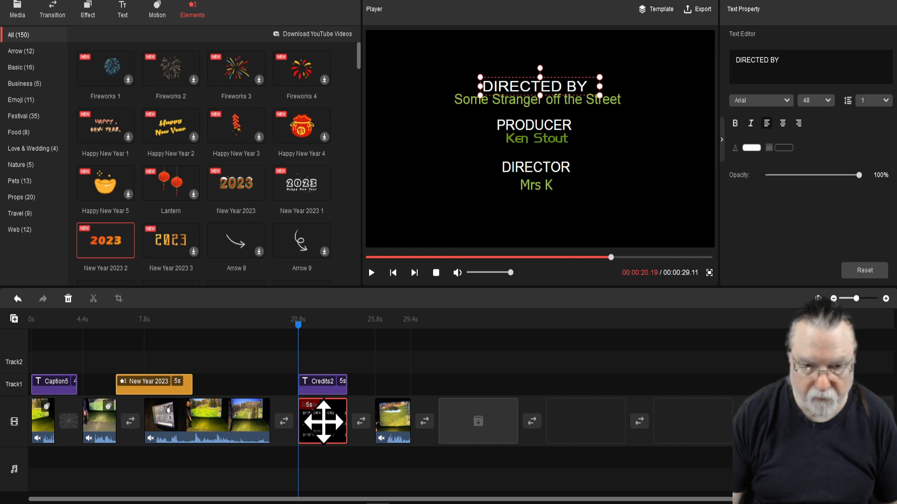
pyautogui.moveTo(324, 422); pyautogui.dragTo(376, 424)
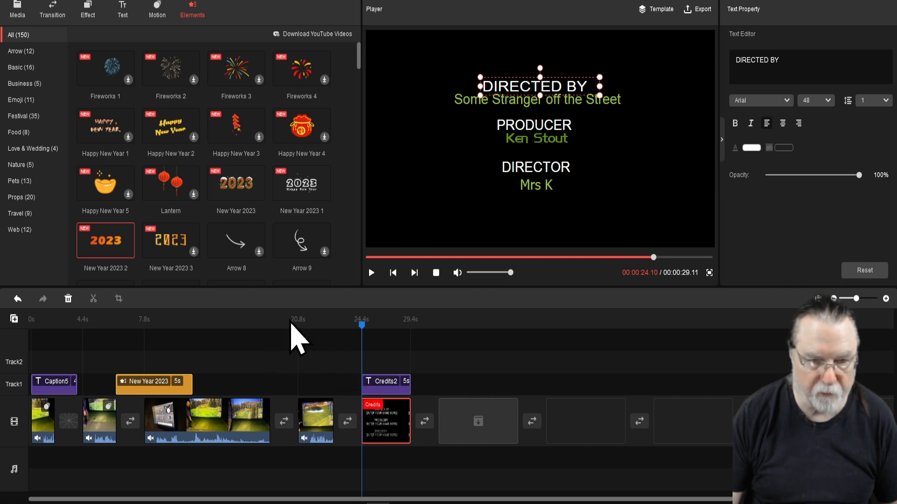
# Add the New Year 2023 2 element to Track1 over the third golf segment at about 14 seconds and preview from the start.
pyautogui.moveTo(362, 324); pyautogui.dragTo(248, 345)
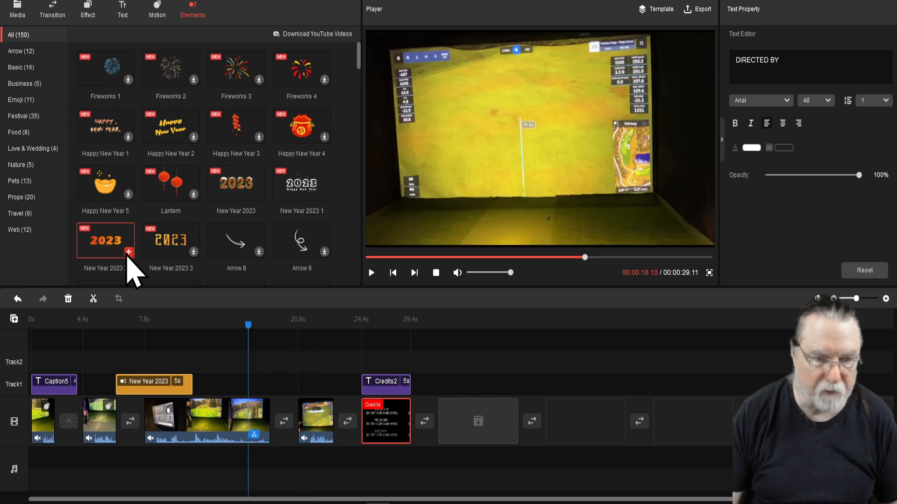
pyautogui.click(129, 253)
pyautogui.moveTo(280, 384); pyautogui.dragTo(242, 380)
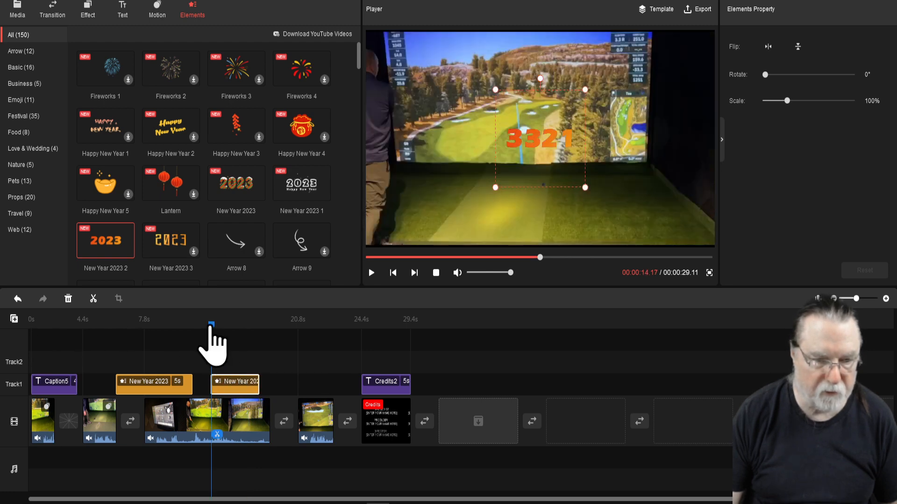
pyautogui.moveTo(211, 331); pyautogui.dragTo(31, 348)
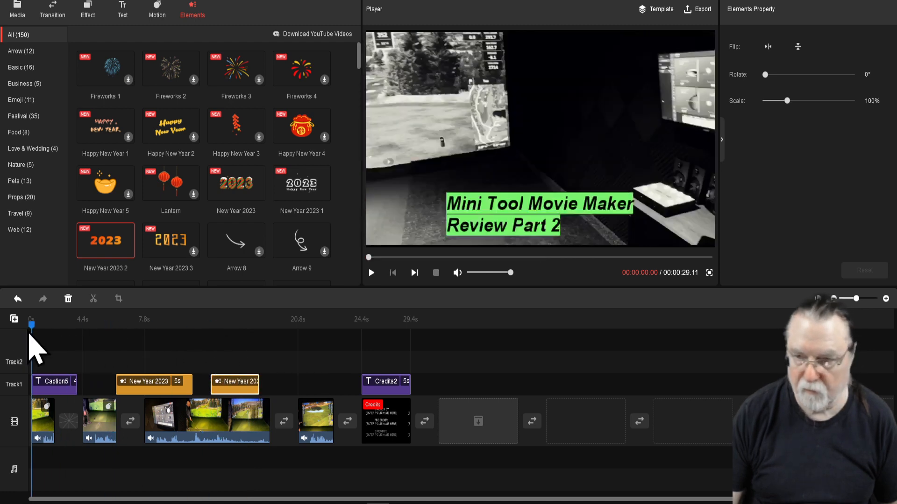
pyautogui.press('space')
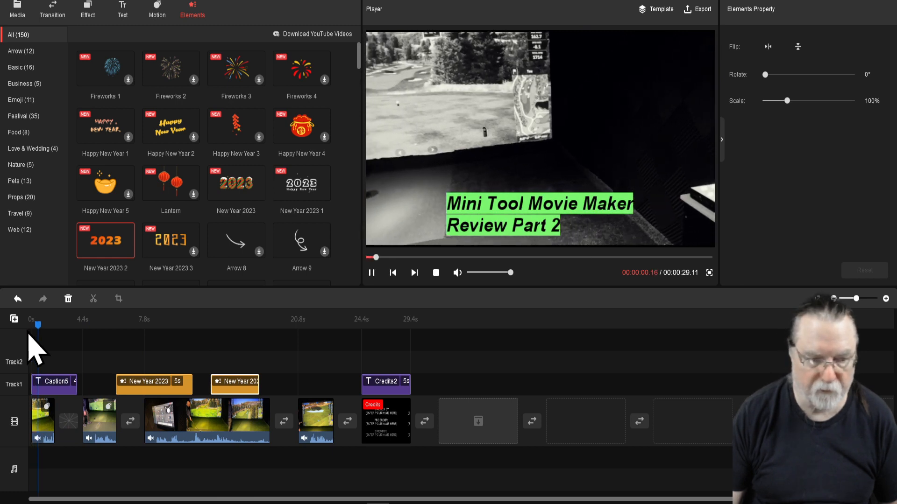
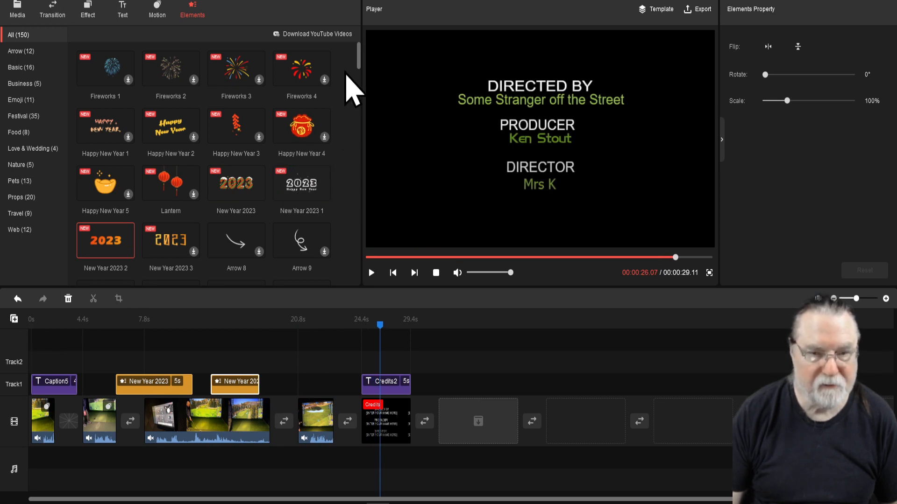
# Add the Social media 8 element to Track1 at about 22 seconds over the last golf segment and preview it.
pyautogui.moveTo(360, 61); pyautogui.dragTo(357, 127)
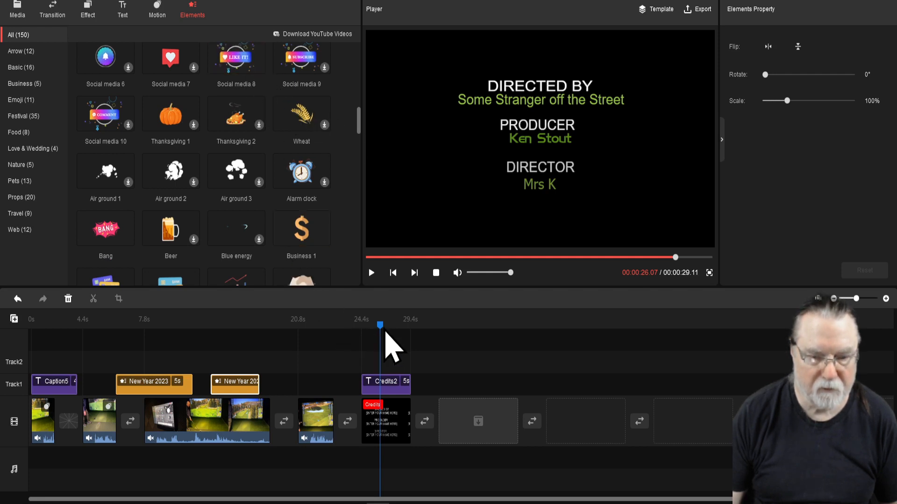
pyautogui.moveTo(380, 327); pyautogui.dragTo(312, 327)
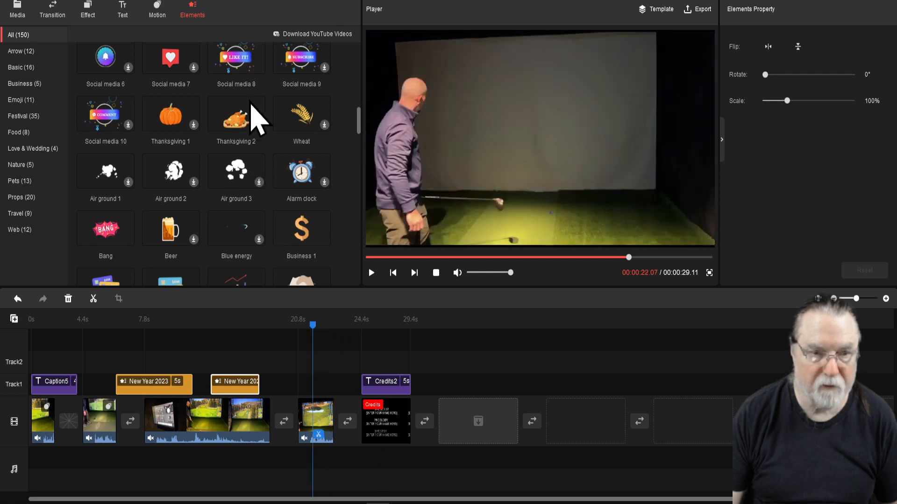
pyautogui.click(260, 68)
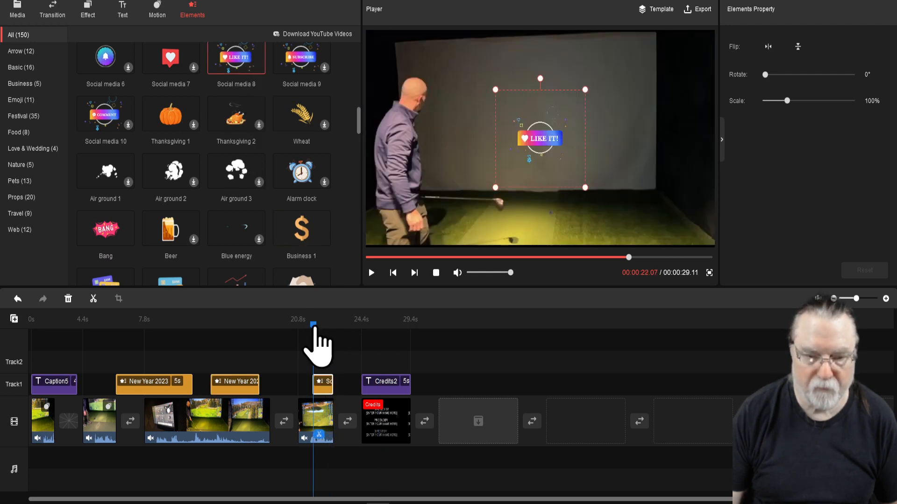
pyautogui.moveTo(313, 326); pyautogui.dragTo(246, 326)
pyautogui.press('space')
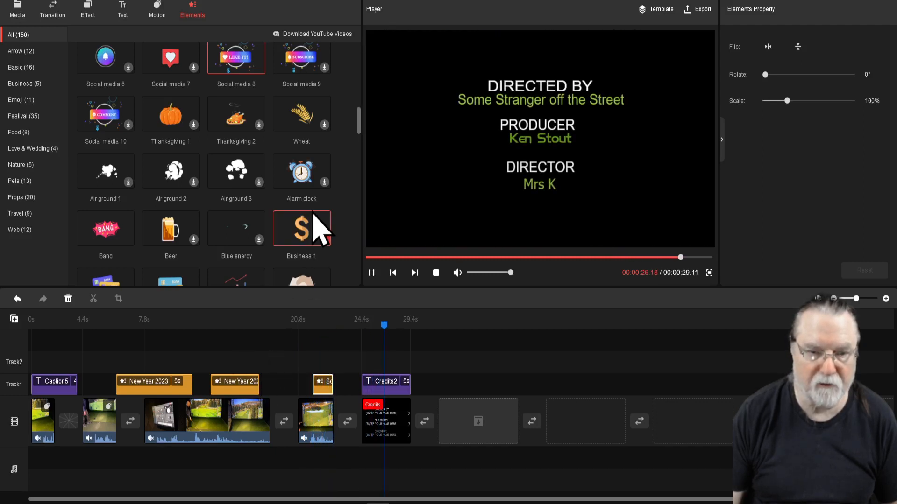
# Replace the Social media 8 element with No 2 at the same point on Track1 and preview it.
pyautogui.scroll(-1, 360, 125)
pyautogui.moveTo(359, 125); pyautogui.dragTo(359, 161)
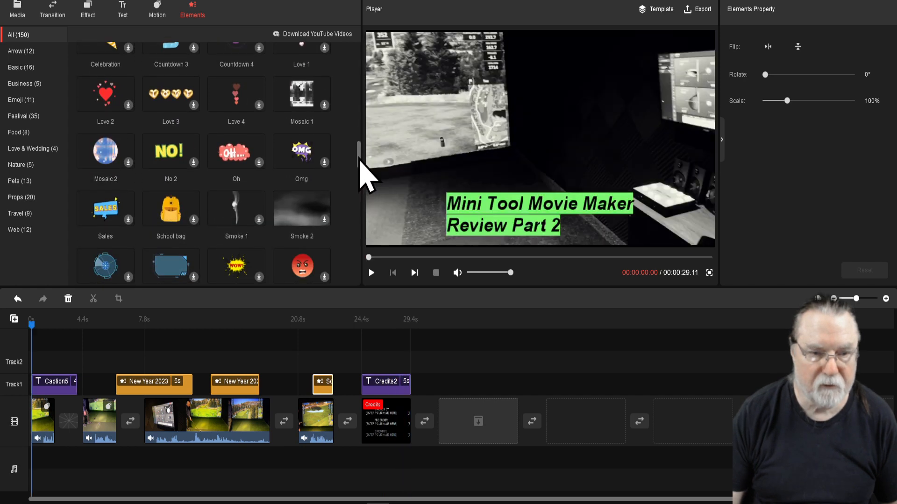
pyautogui.rightClick(321, 385)
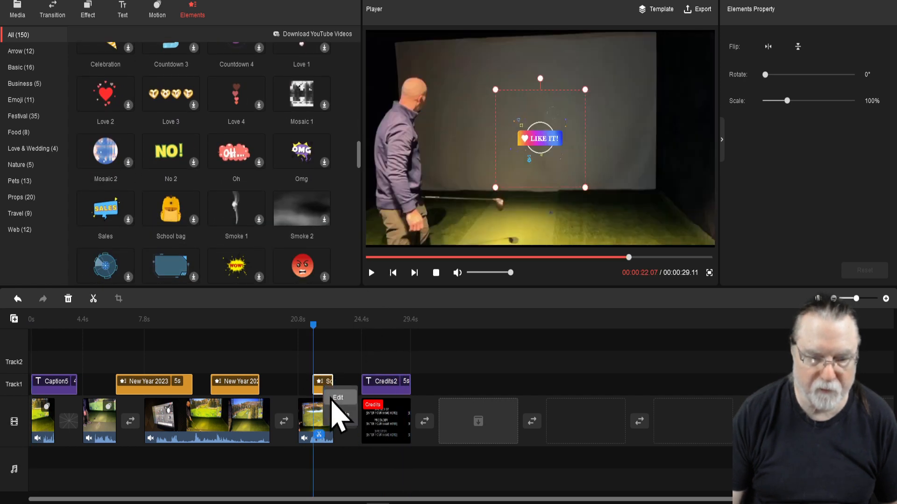
pyautogui.click(340, 415)
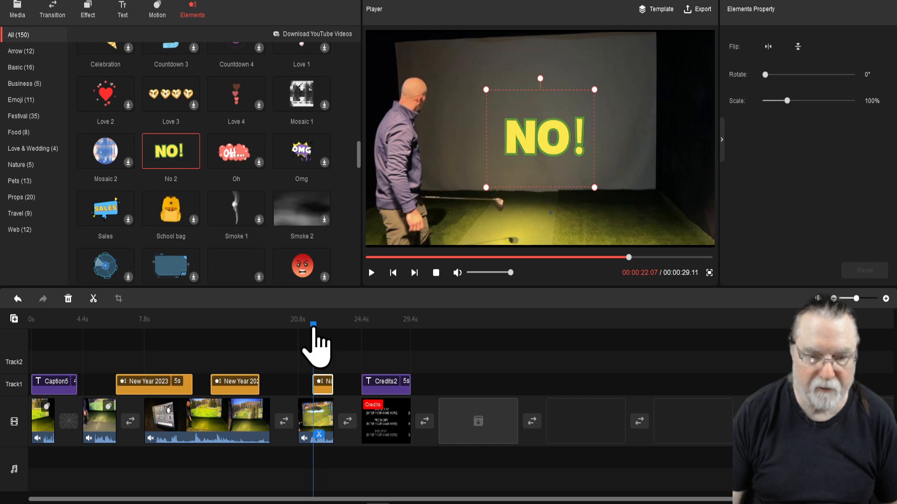
pyautogui.moveTo(313, 327); pyautogui.dragTo(270, 327)
pyautogui.press('space')
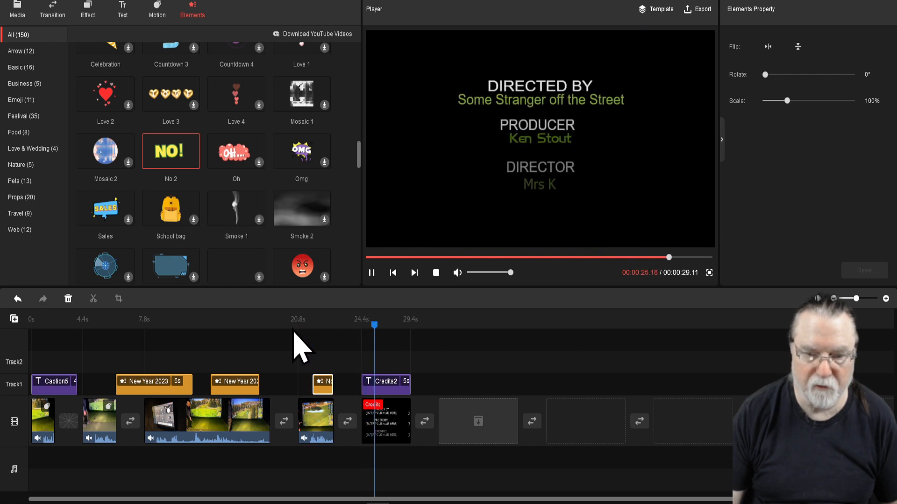
pyautogui.press('space')
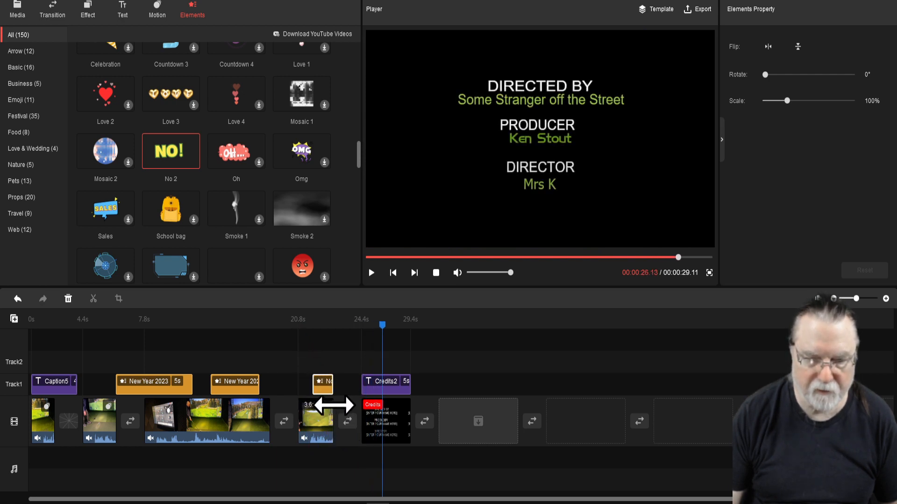
# Extend the last golf segment to about 6 seconds and preview it.
pyautogui.moveTo(333, 406); pyautogui.dragTo(356, 410)
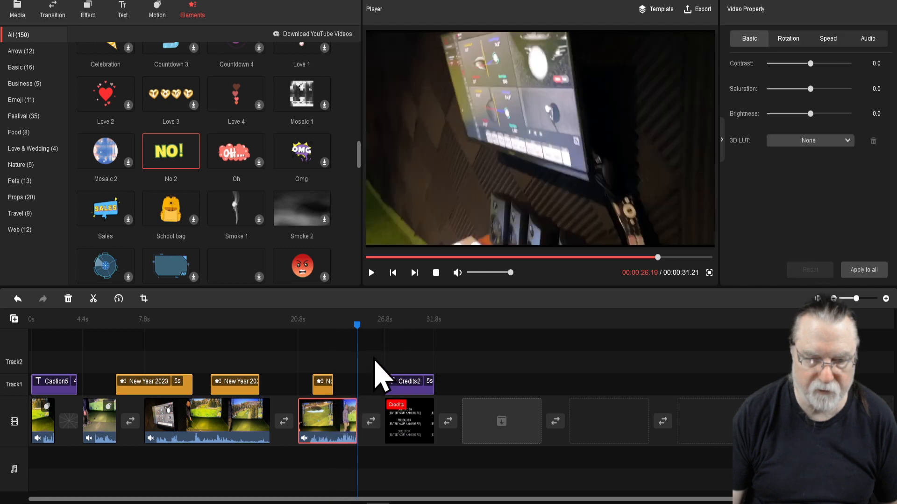
pyautogui.moveTo(356, 330); pyautogui.dragTo(302, 327)
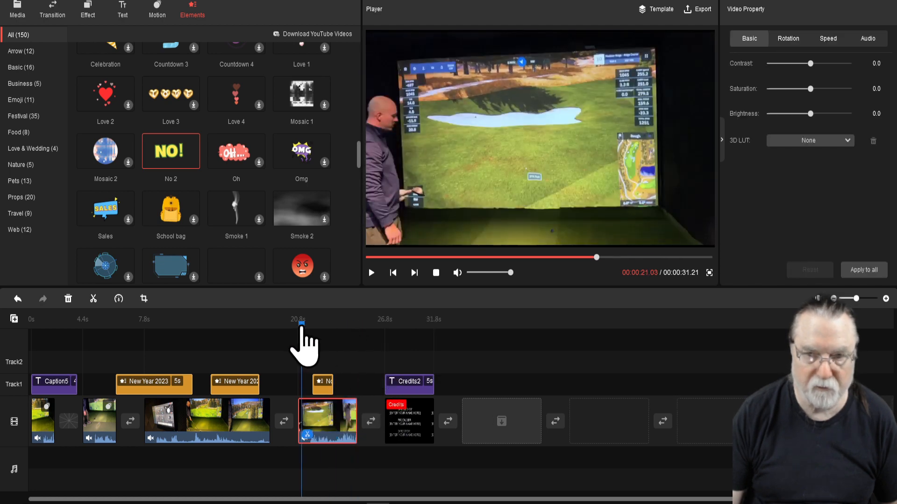
pyautogui.press('space')
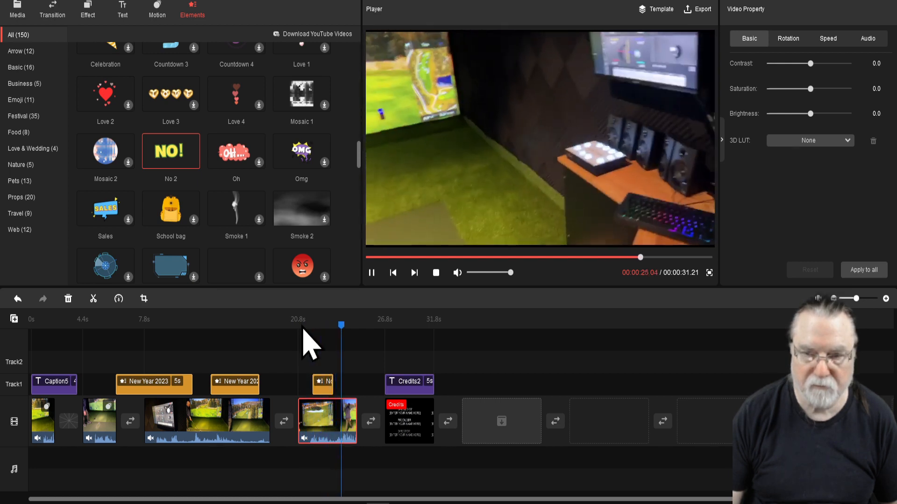
pyautogui.press('space')
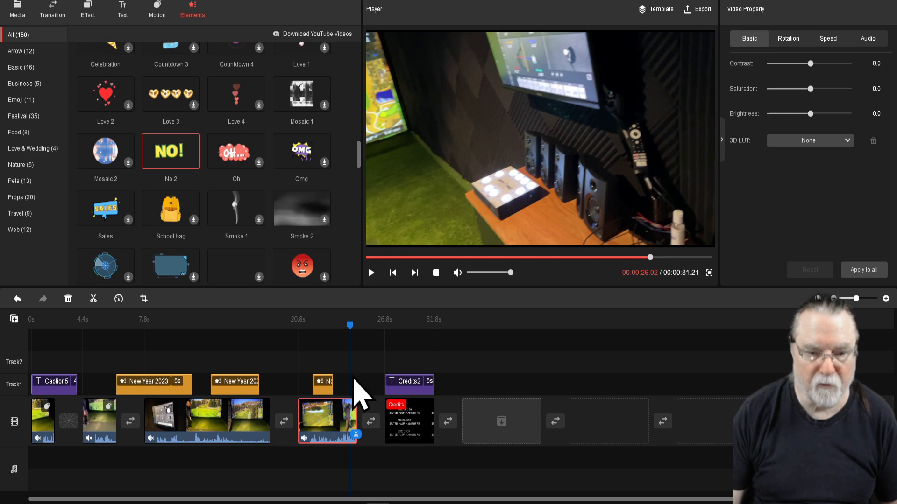
# Delete the No 2 element over the last golf segment and add the Subscribe 1 element in its place.
pyautogui.click(321, 381)
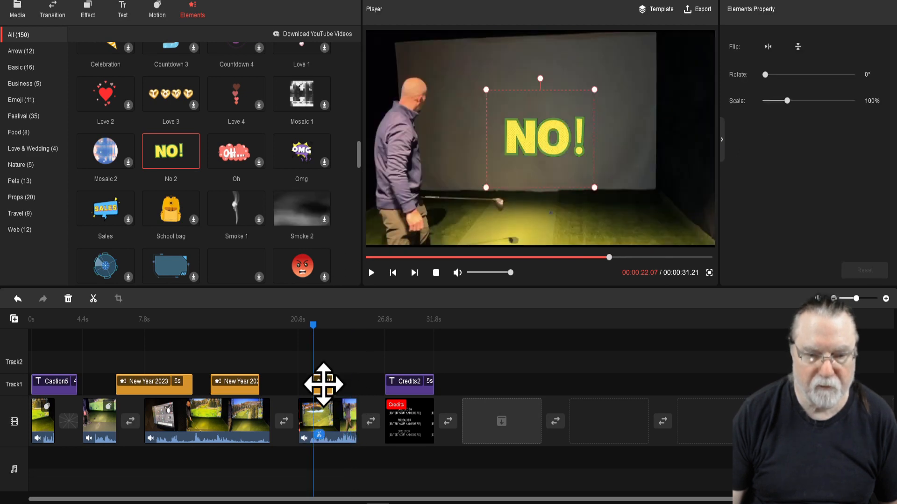
pyautogui.rightClick(324, 385)
pyautogui.click(340, 414)
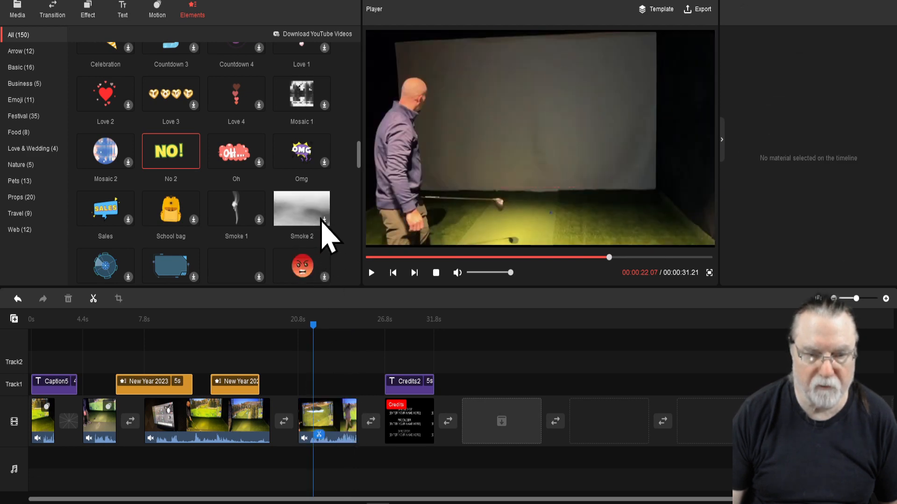
pyautogui.moveTo(359, 159); pyautogui.dragTo(359, 178)
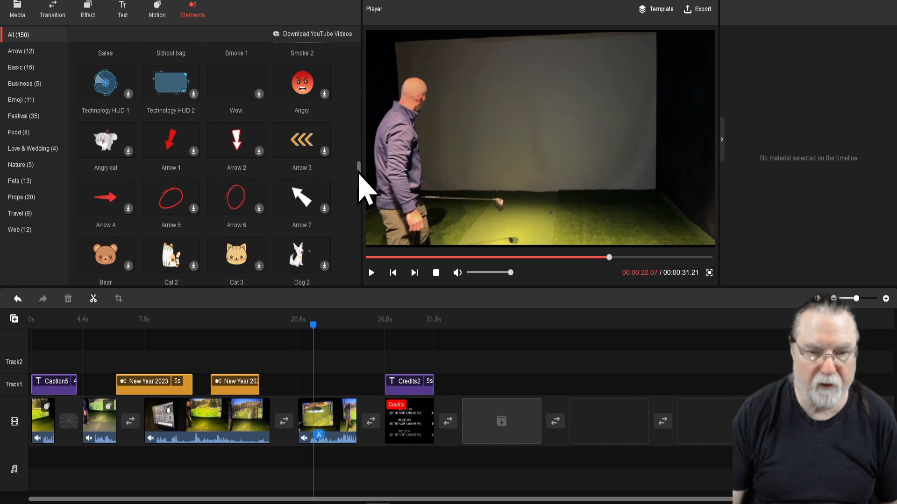
pyautogui.moveTo(359, 170); pyautogui.dragTo(361, 267)
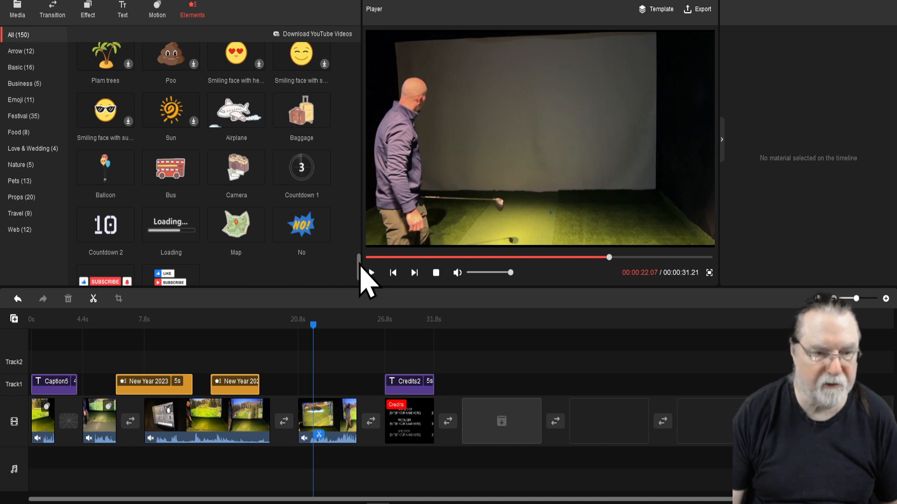
pyautogui.scroll(-1, 360, 264)
pyautogui.scroll(-1, 360, 272)
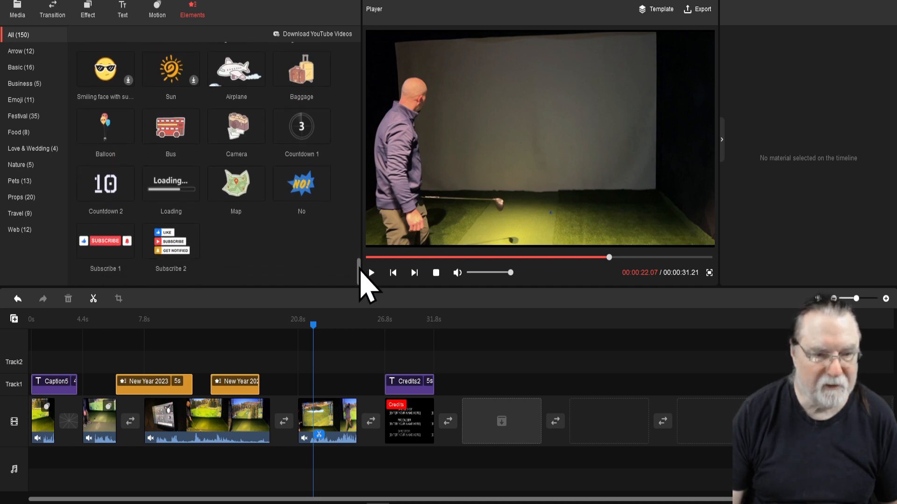
pyautogui.moveTo(105, 256)
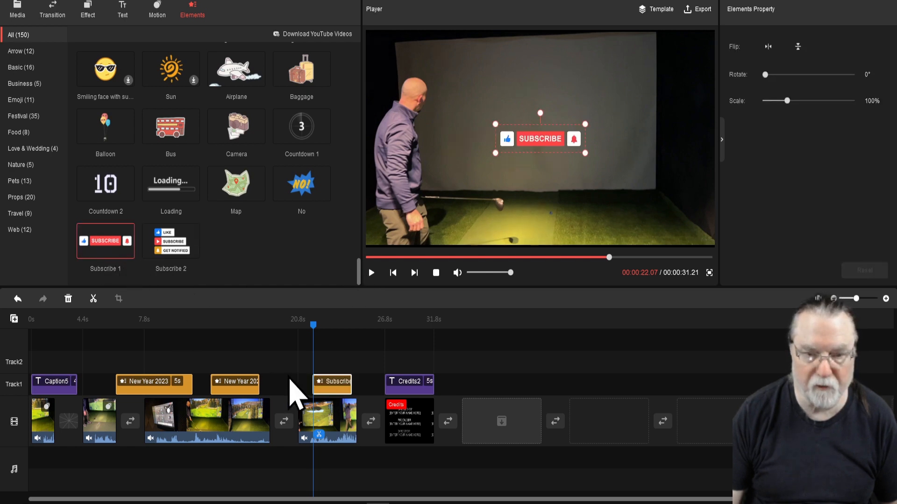
# Move the Subscribe 1 element to the lower-right corner of the video frame and preview it.
pyautogui.moveTo(538, 144); pyautogui.dragTo(658, 228)
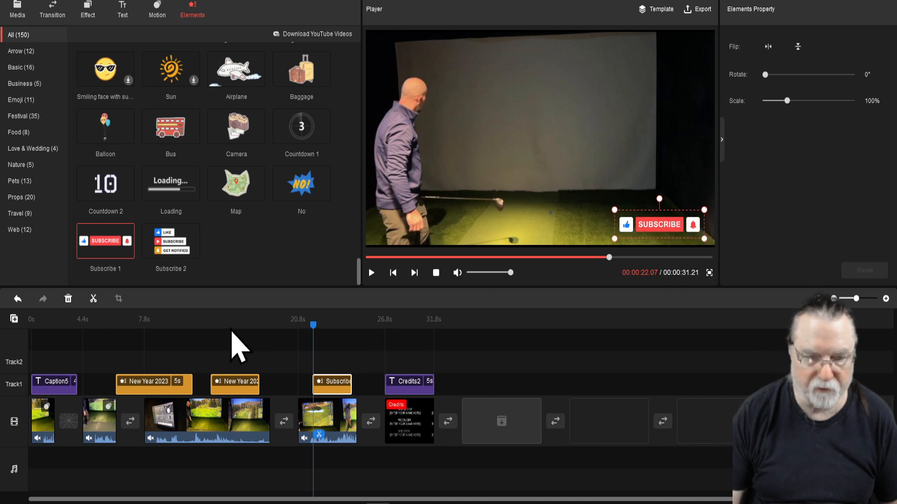
pyautogui.moveTo(313, 328); pyautogui.dragTo(289, 331)
pyautogui.press('space')
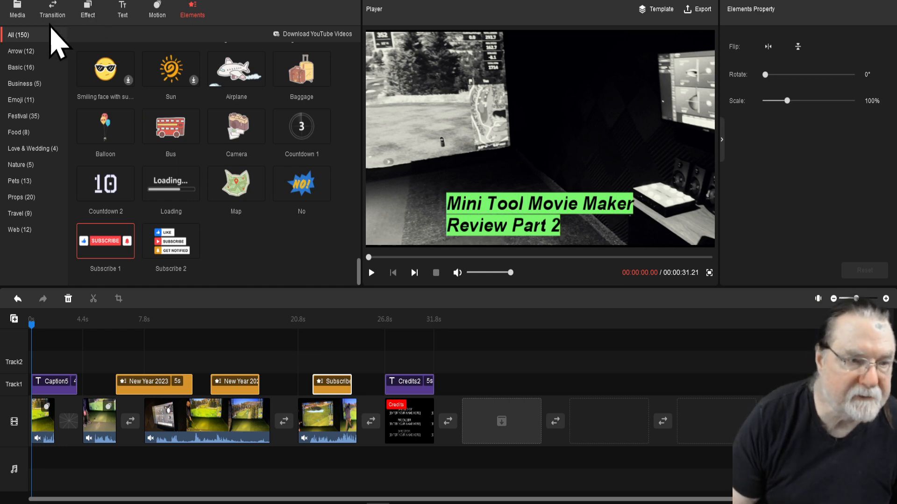
# Add the Big Swing music from the start of the timeline, play it, and shorten it to 11.3 seconds.
pyautogui.click(17, 11)
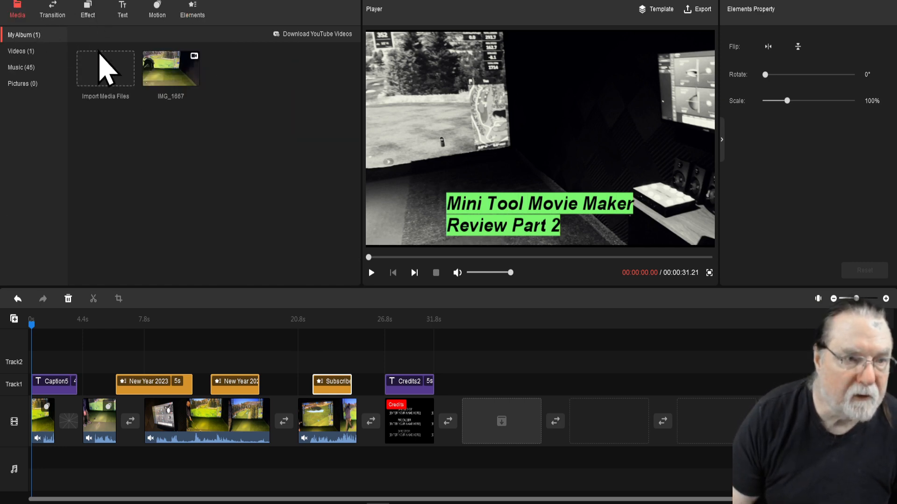
pyautogui.click(28, 84)
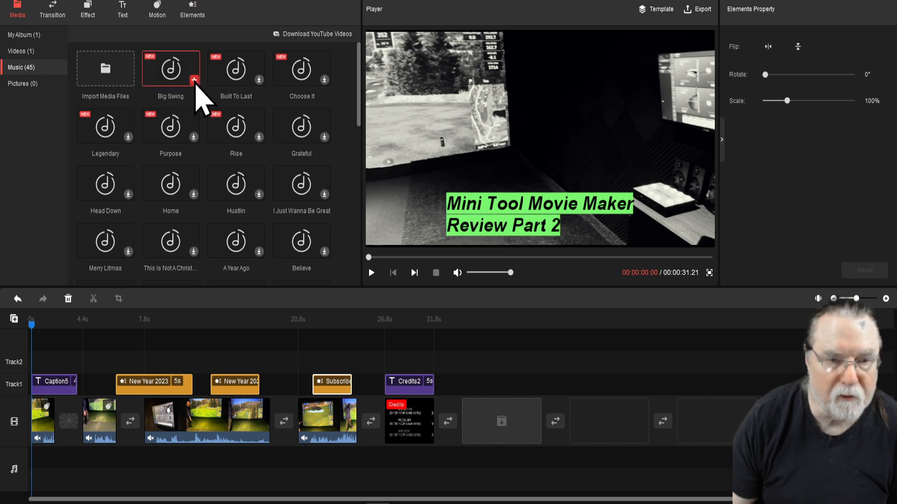
pyautogui.click(194, 81)
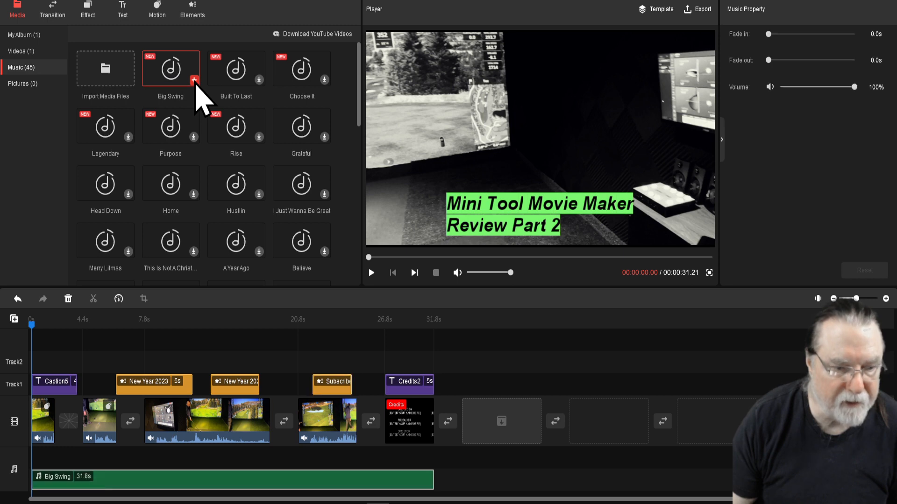
pyautogui.press('space')
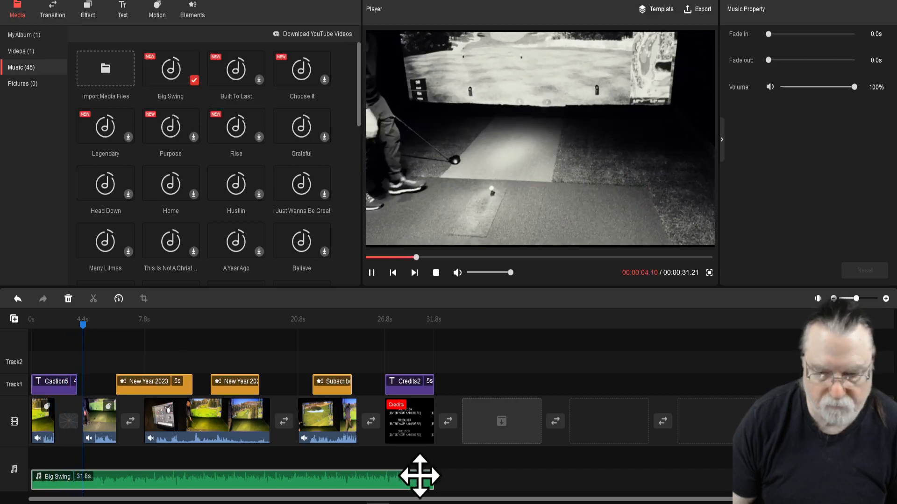
pyautogui.click(385, 475)
pyautogui.moveTo(355, 475); pyautogui.dragTo(183, 474)
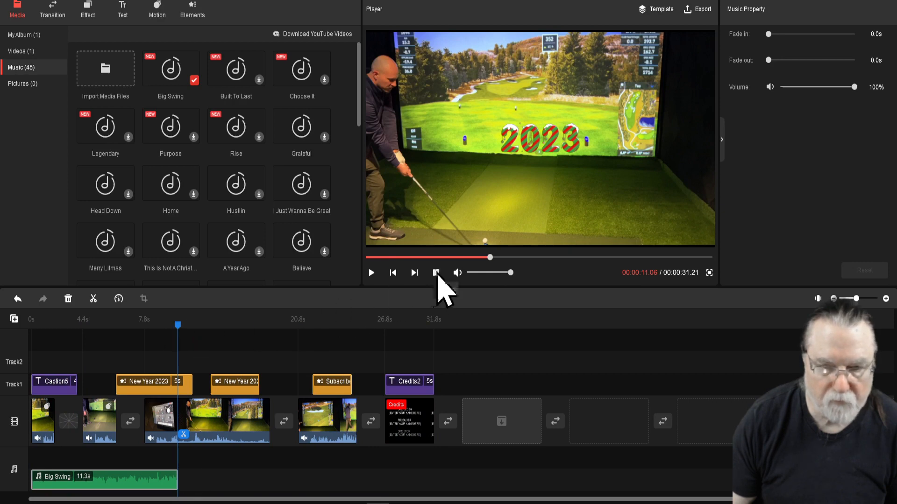
# Add the Challenge music to the audio track directly after the Big Swing clip and preview it.
pyautogui.click(435, 273)
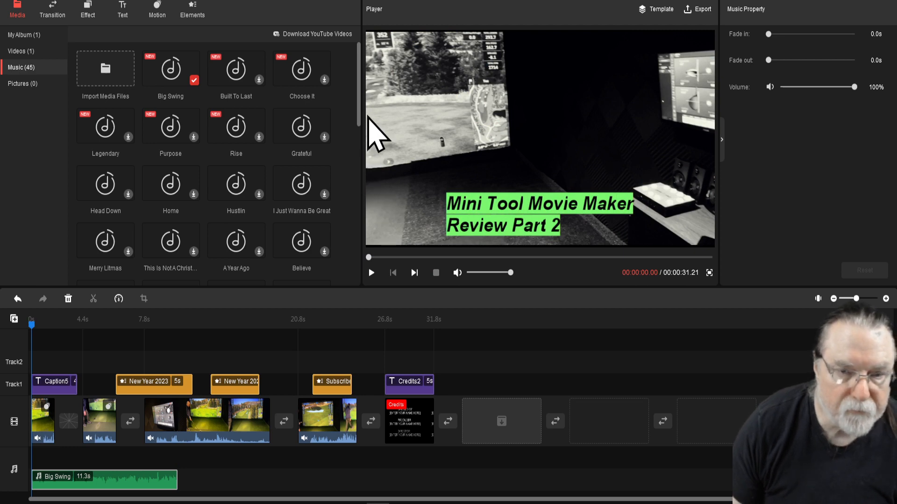
pyautogui.moveTo(360, 113); pyautogui.dragTo(358, 260)
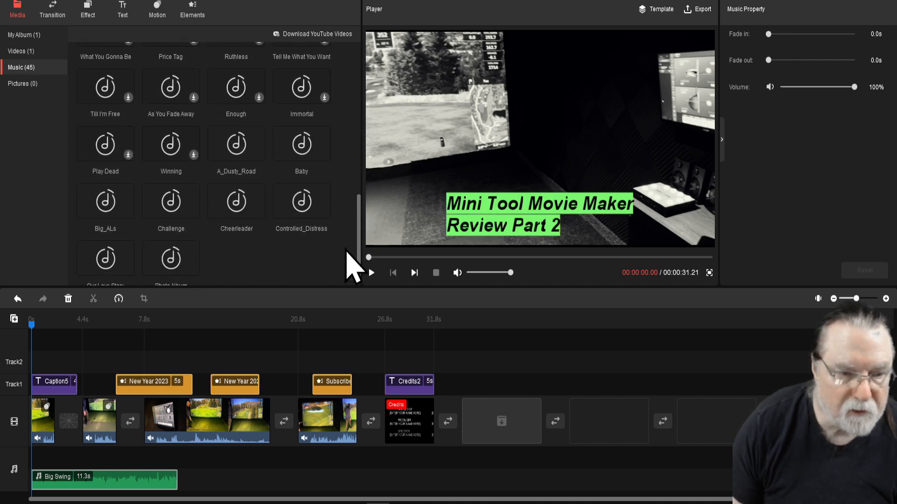
pyautogui.moveTo(360, 224); pyautogui.dragTo(359, 248)
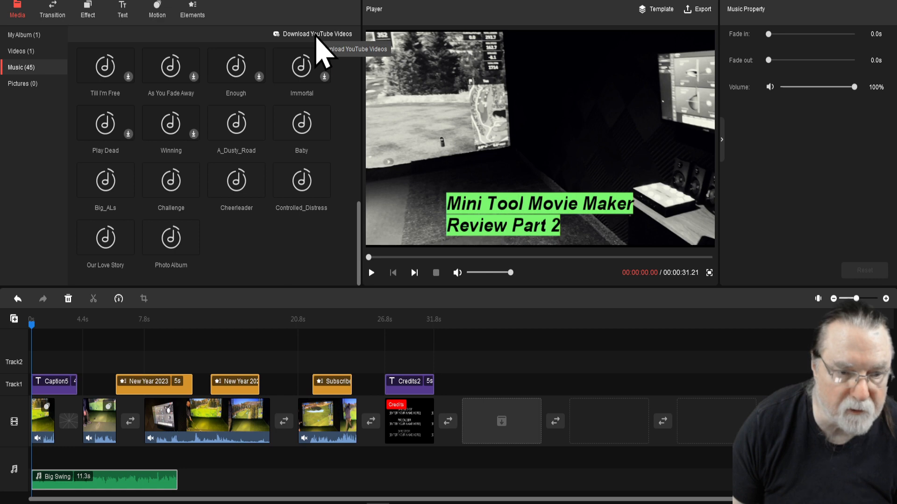
pyautogui.click(194, 192)
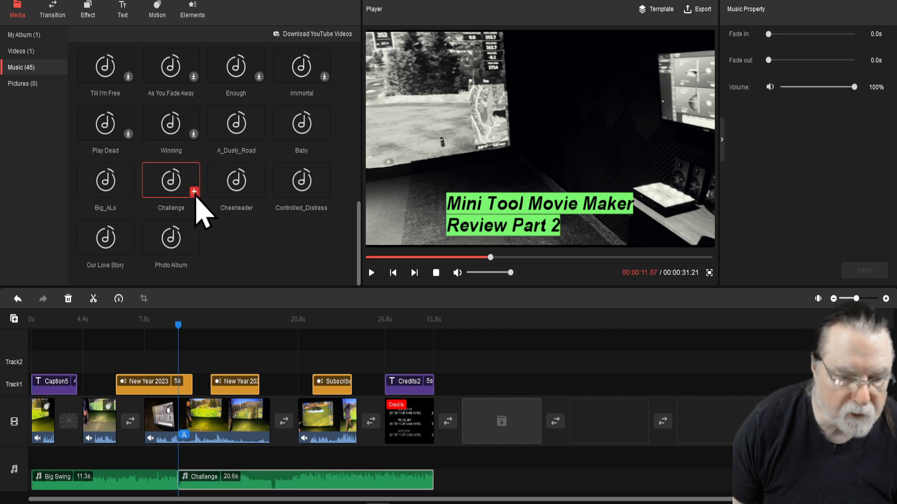
pyautogui.press('space')
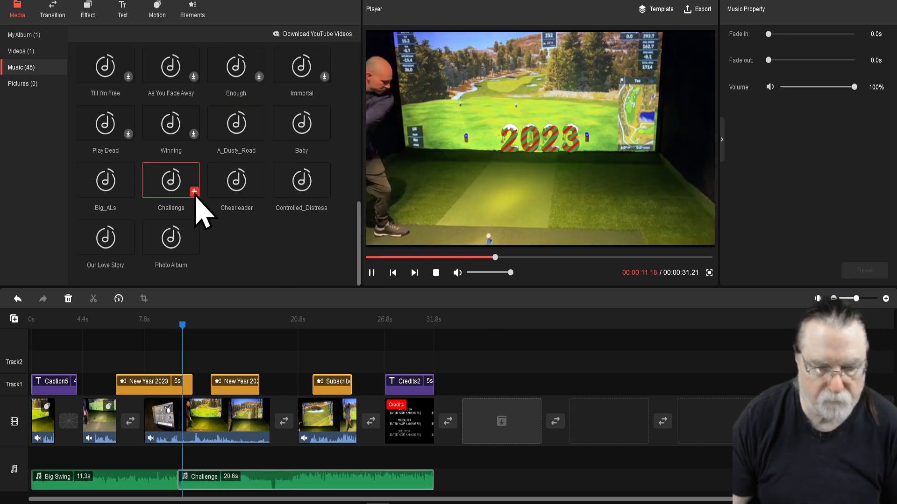
pyautogui.press('space')
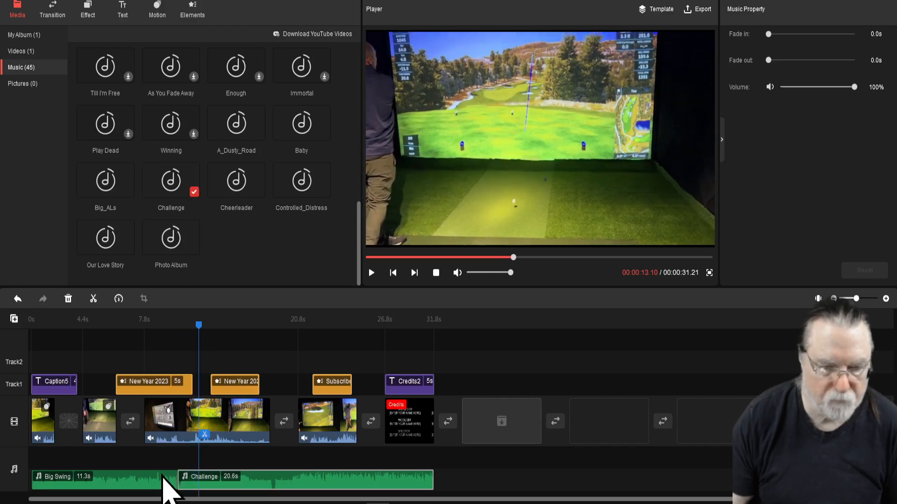
# Delete the Big Swing music and move the Challenge music to the start of the timeline.
pyautogui.click(148, 480)
pyautogui.rightClick(148, 480)
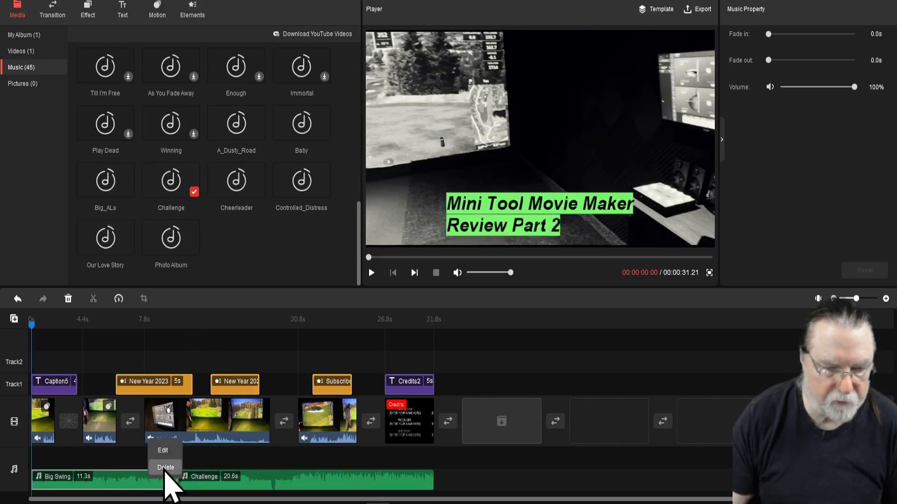
pyautogui.click(163, 470)
pyautogui.click(220, 483)
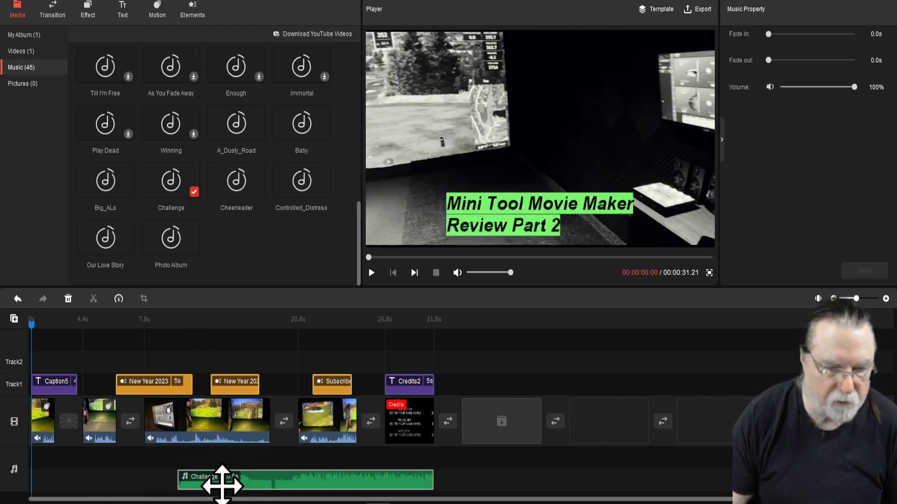
pyautogui.moveTo(284, 484); pyautogui.dragTo(186, 486)
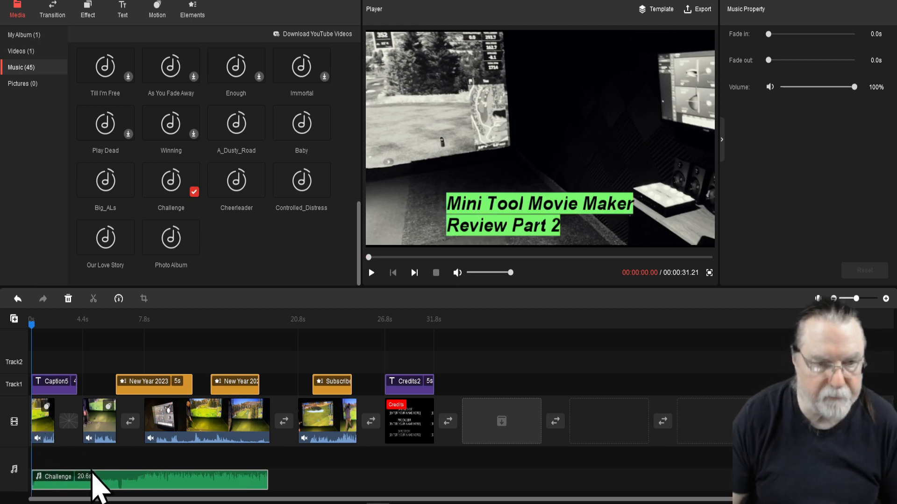
# Play the video, reduce the Challenge music volume to 36%, and preview the mix from the start of the timeline.
pyautogui.press('space')
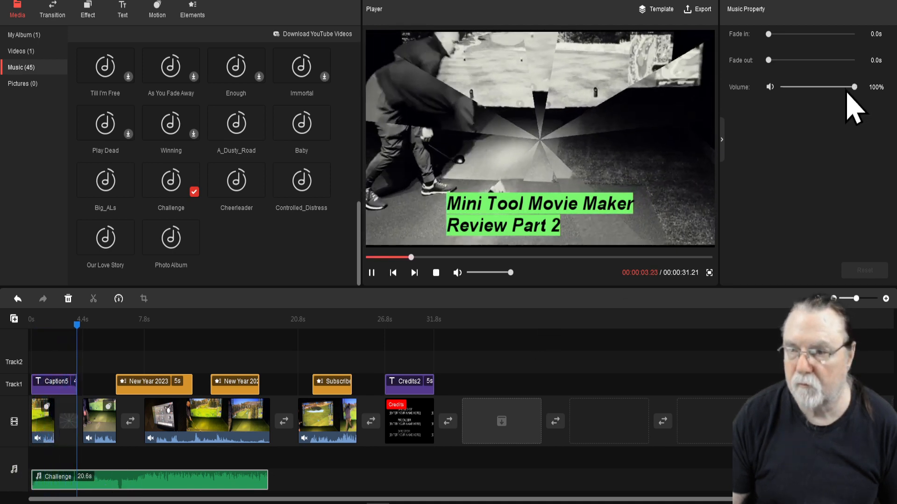
pyautogui.moveTo(853, 87); pyautogui.dragTo(808, 88)
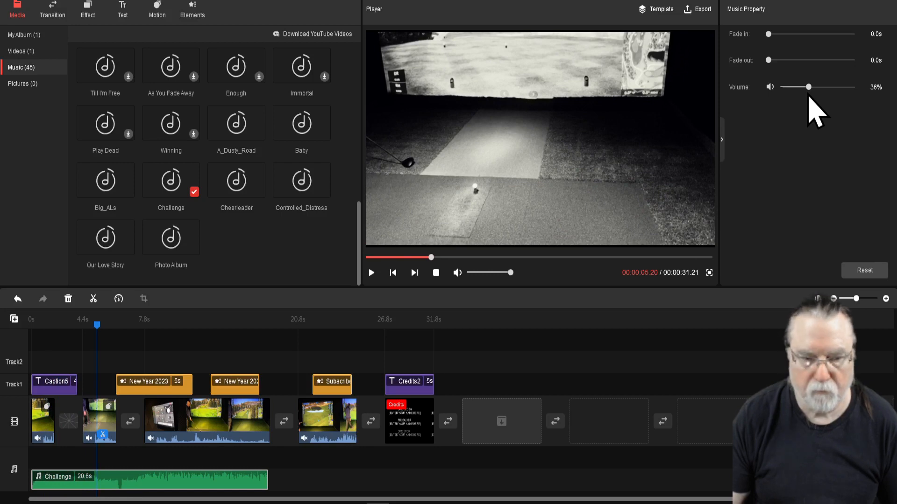
pyautogui.moveTo(98, 325); pyautogui.dragTo(32, 324)
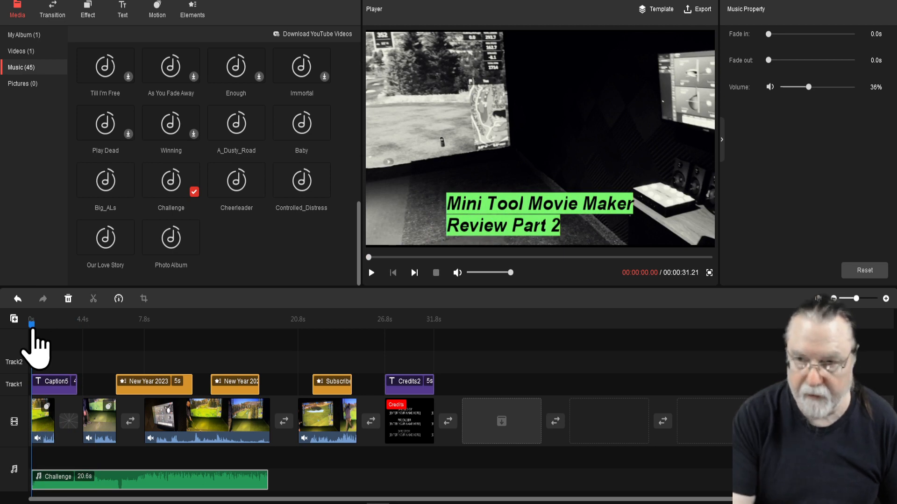
pyautogui.press('space')
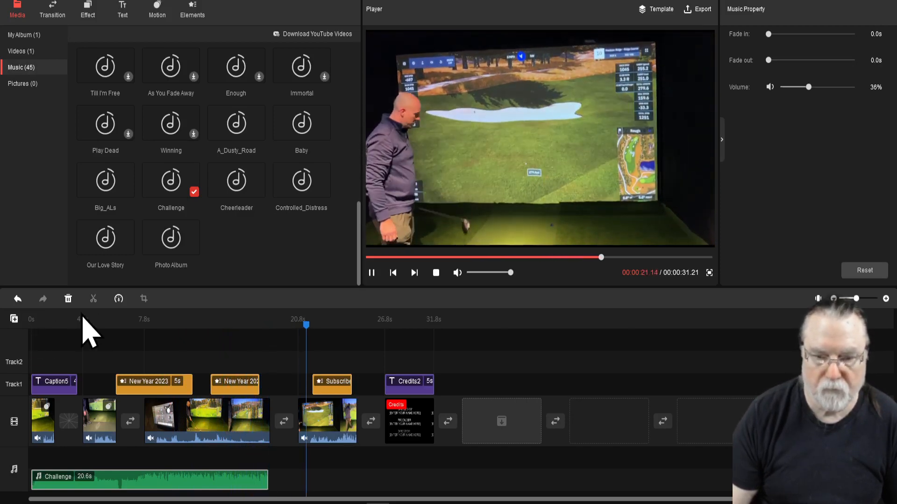
pyautogui.click(435, 277)
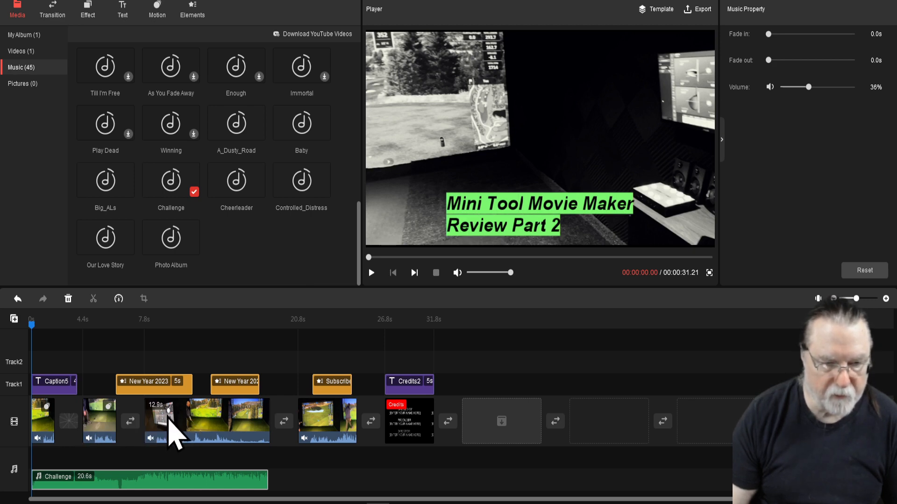
pyautogui.moveTo(168, 417); pyautogui.dragTo(144, 423)
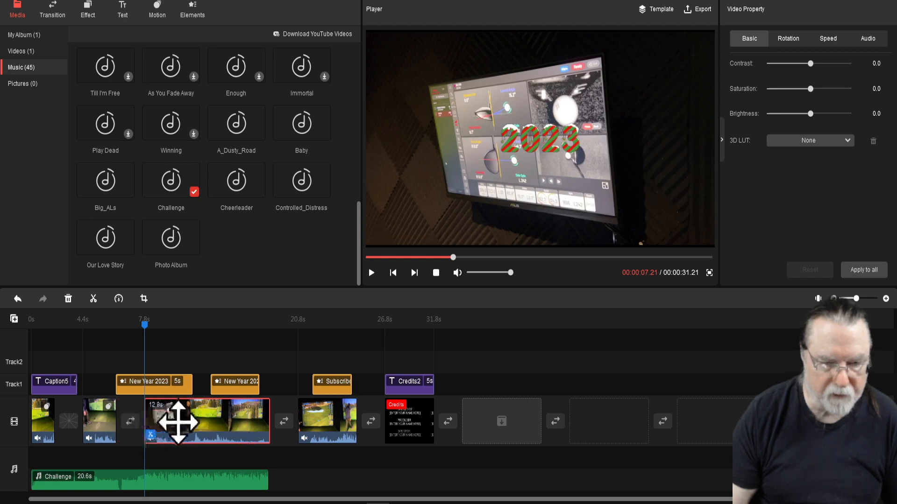
pyautogui.moveTo(324, 421)
pyautogui.mouseDown()
pyautogui.moveTo(303, 422)
pyautogui.moveTo(334, 433)
pyautogui.mouseUp()
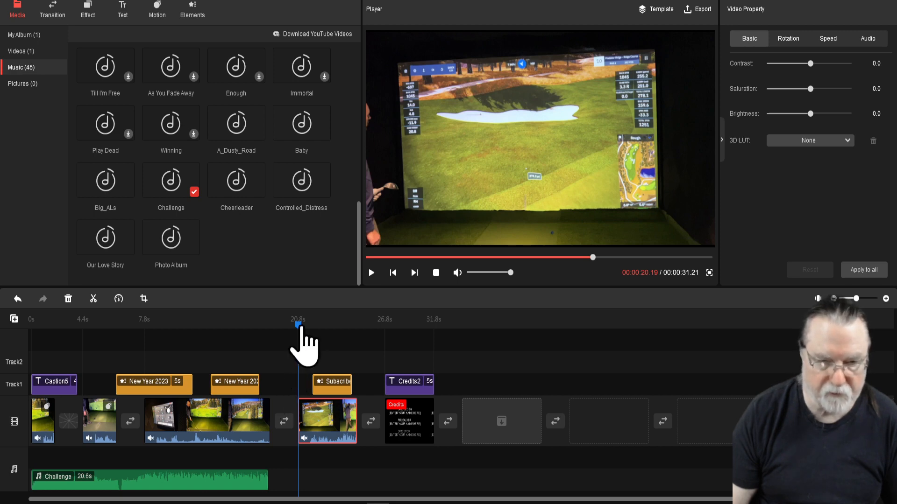
pyautogui.moveTo(299, 325); pyautogui.dragTo(30, 323)
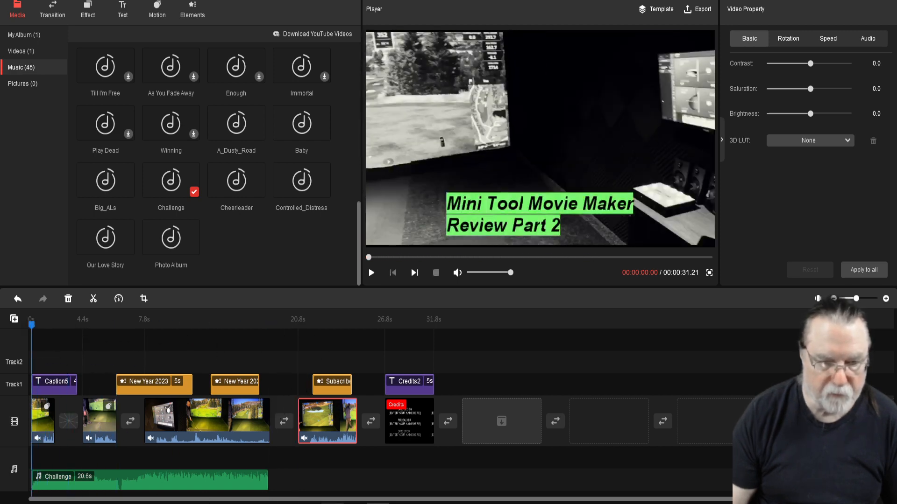
# Extend the Challenge music to 31.8 s, set its volume to 28%, and preview the whole video.
pyautogui.moveTo(267, 480); pyautogui.dragTo(435, 481)
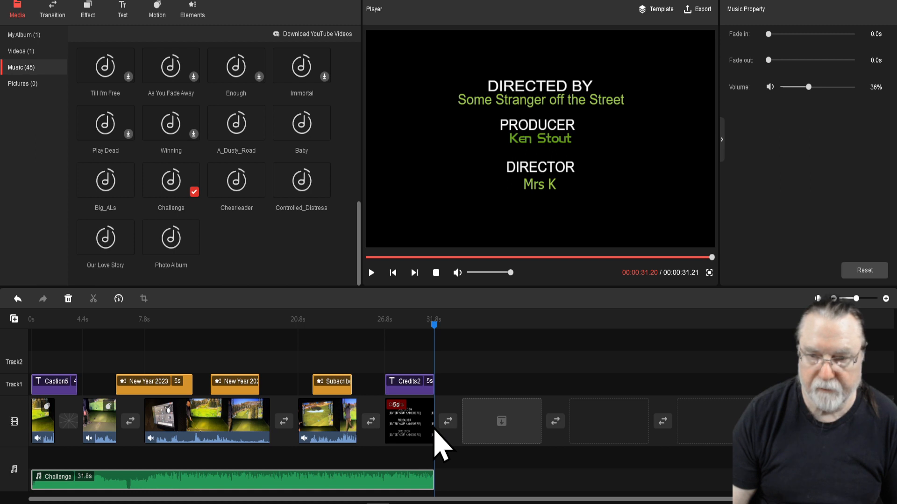
pyautogui.click(436, 273)
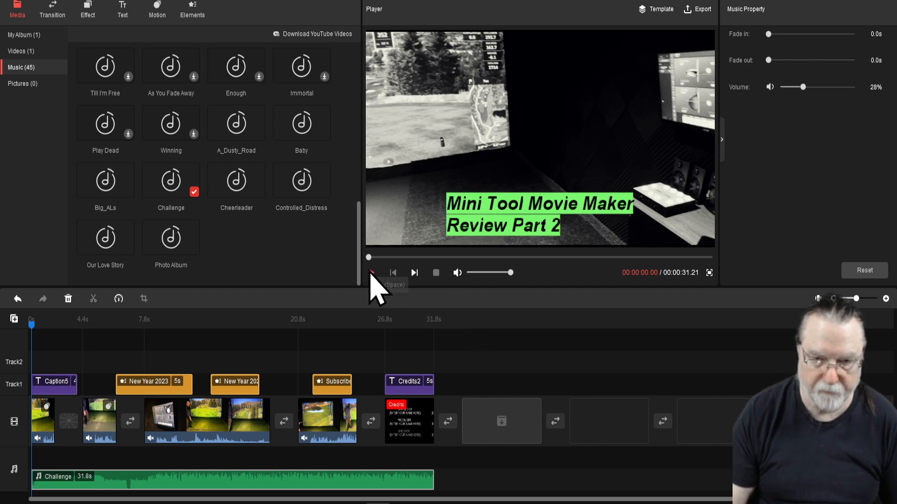
pyautogui.click(372, 273)
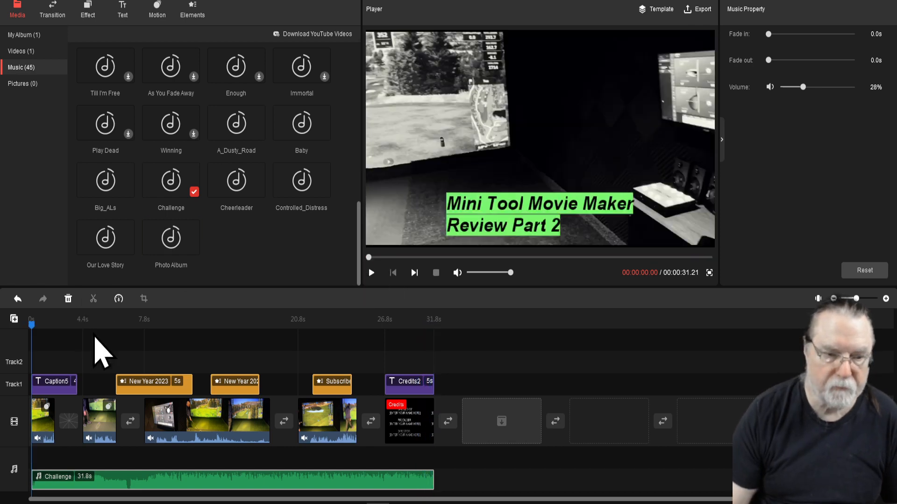
# Replace the first New Year 2023 element with the Subscribe 2 element, placed on Track1 over the end of the second golf clip.
pyautogui.click(146, 386)
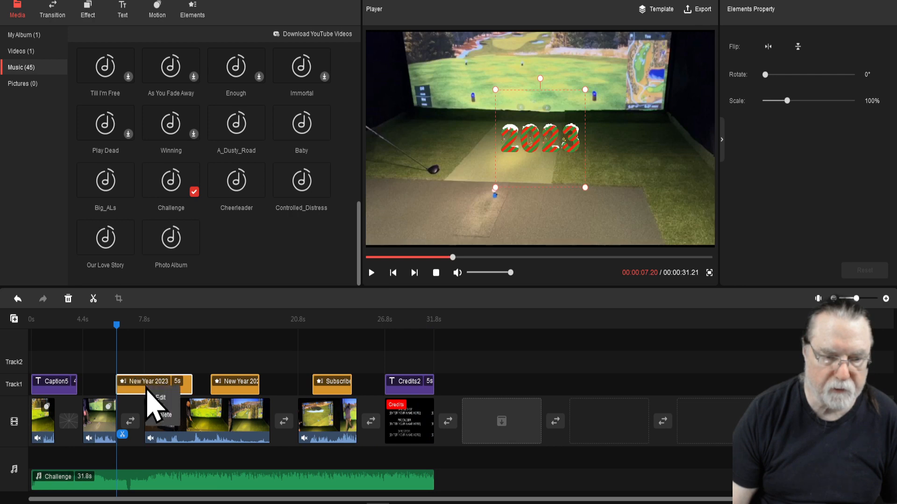
pyautogui.press('Delete')
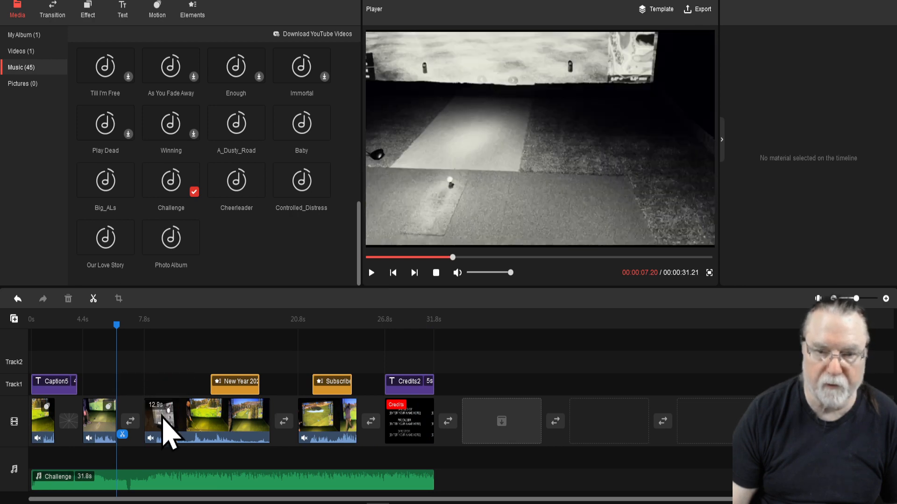
pyautogui.click(191, 19)
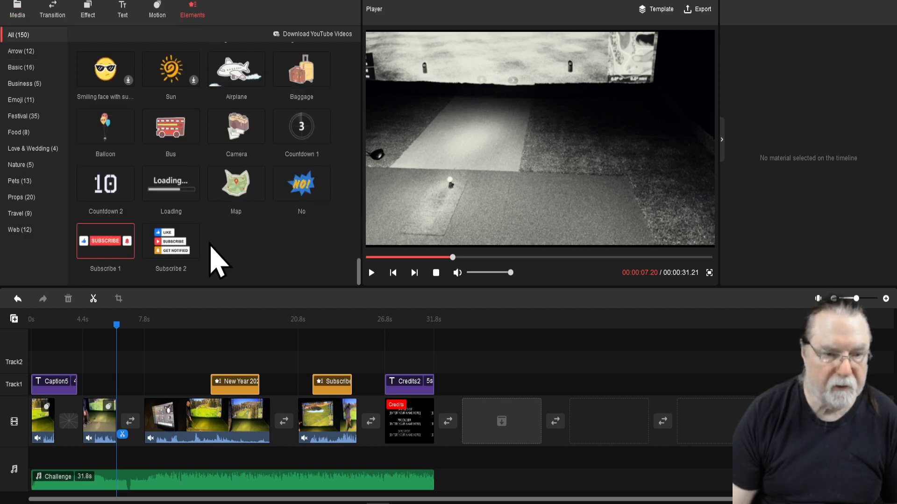
pyautogui.moveTo(181, 247)
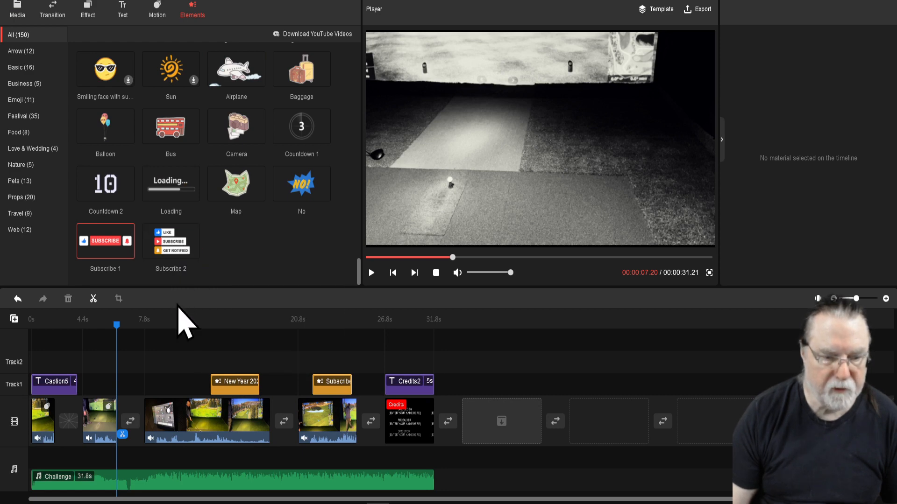
pyautogui.click(195, 253)
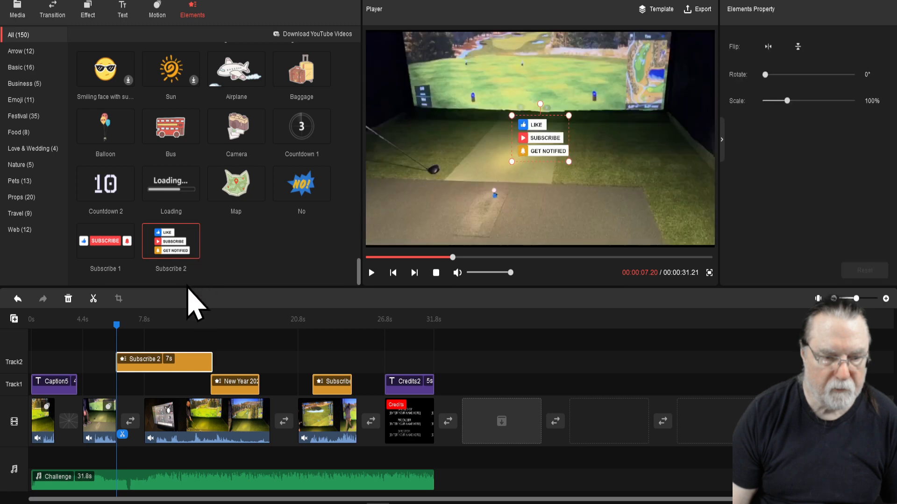
pyautogui.moveTo(166, 360); pyautogui.dragTo(156, 385)
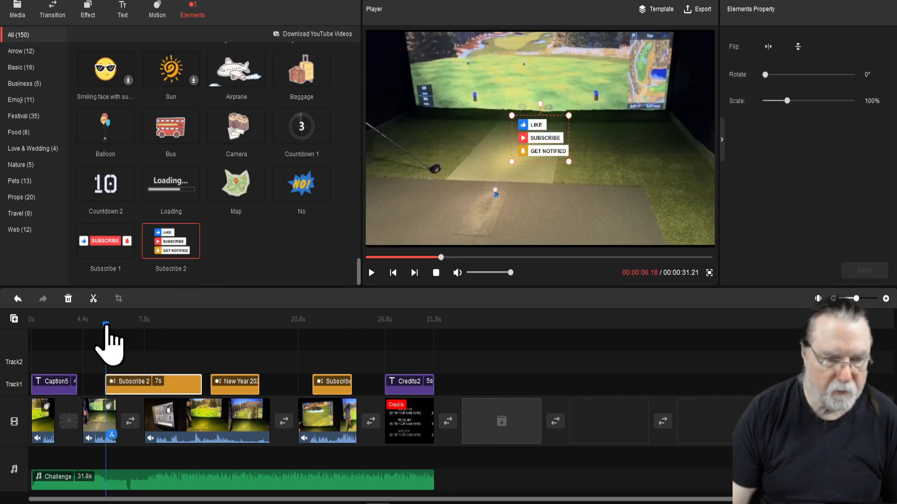
# Preview the Subscribe 2 element, move it to the lower-left corner of the video frame, and return to the start.
pyautogui.moveTo(106, 327); pyautogui.dragTo(96, 328)
pyautogui.press('space')
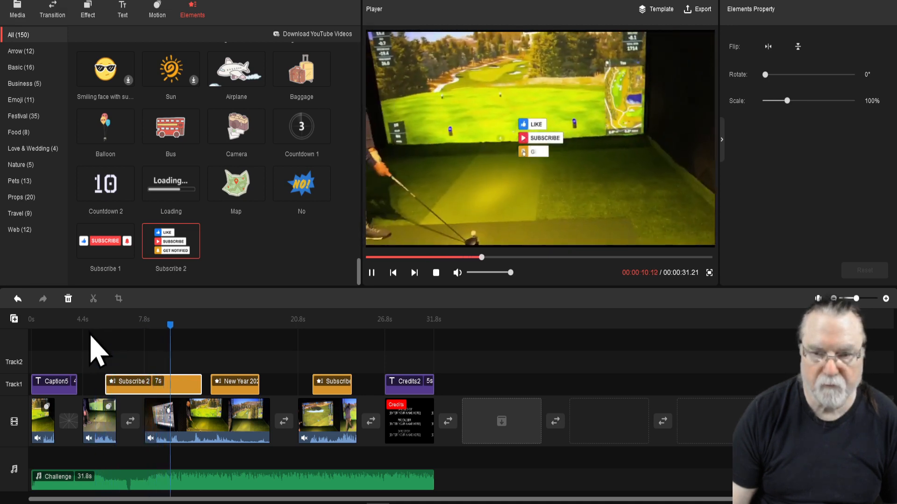
pyautogui.press('space')
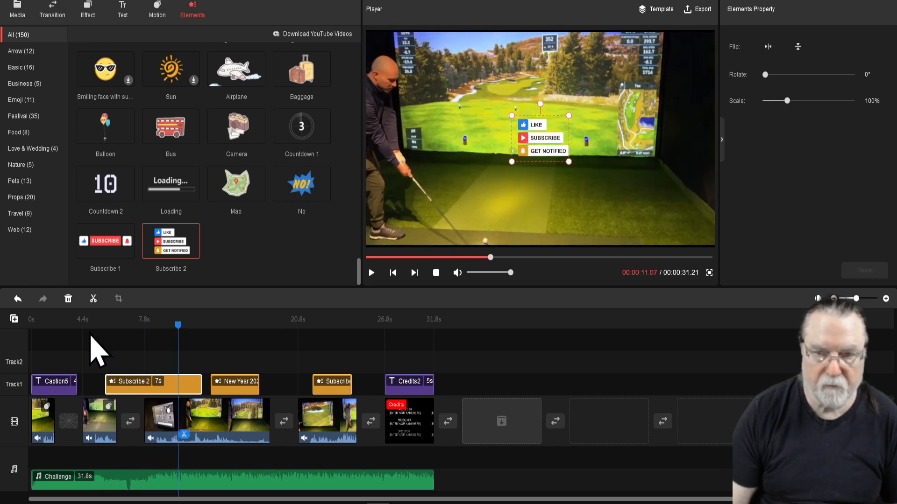
pyautogui.moveTo(537, 140); pyautogui.dragTo(392, 229)
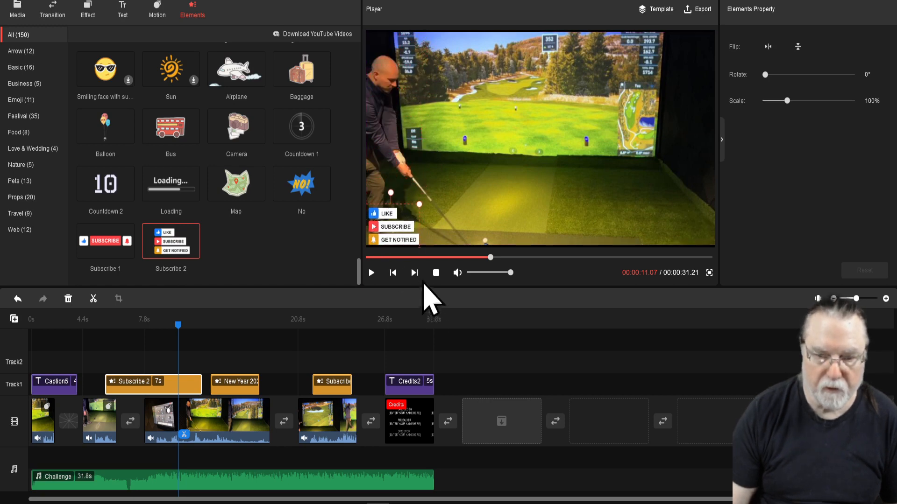
pyautogui.click(436, 273)
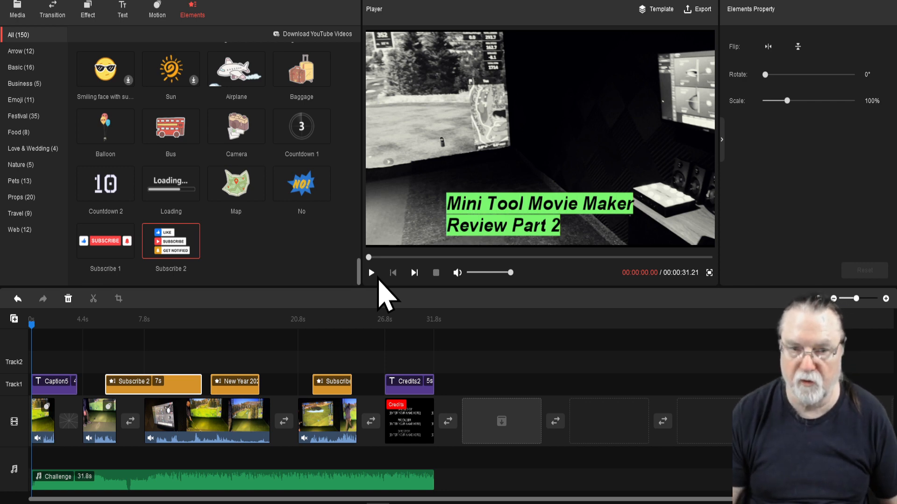
# Add the Swirl transition between the third and fourth golf clips.
pyautogui.click(57, 19)
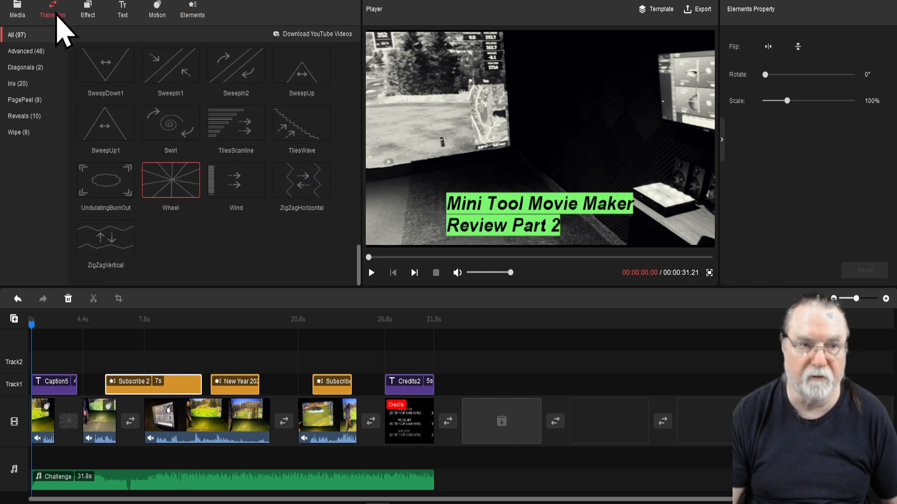
pyautogui.moveTo(95, 119)
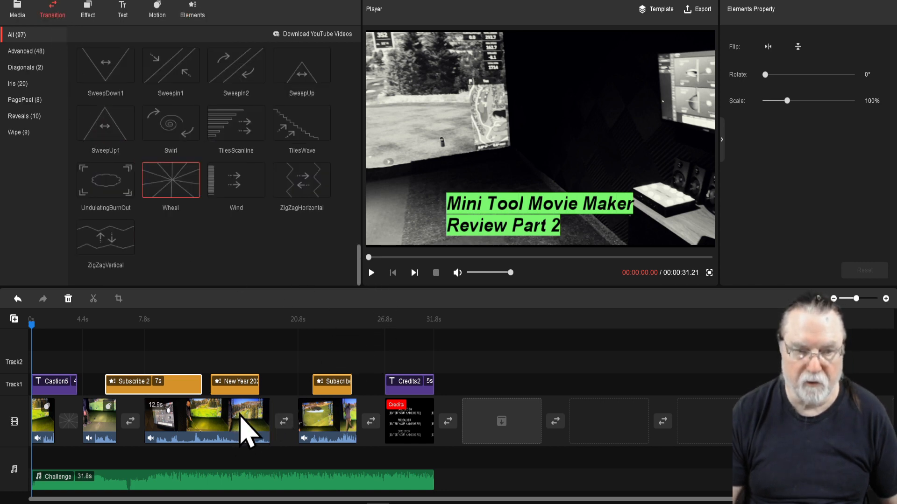
pyautogui.click(244, 432)
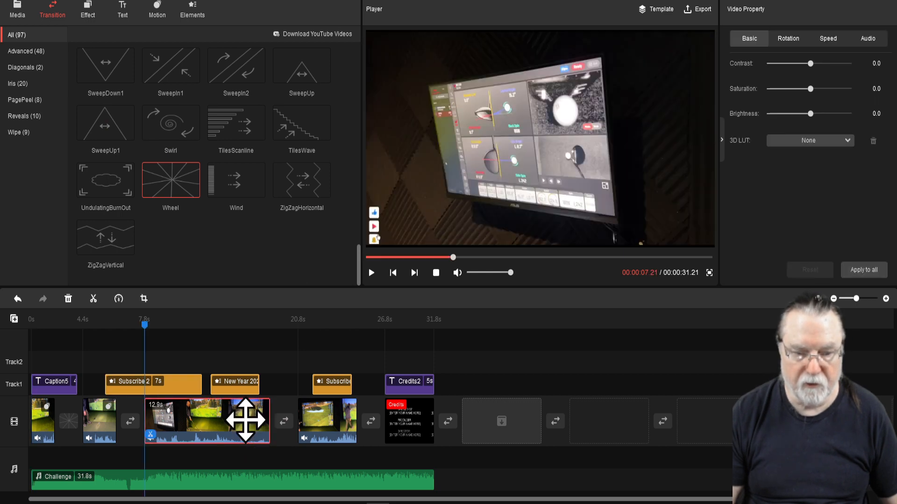
pyautogui.click(194, 134)
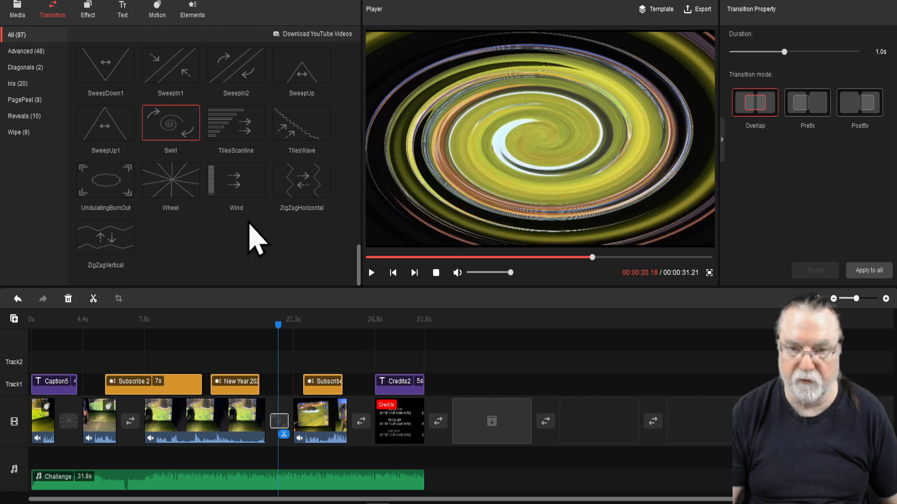